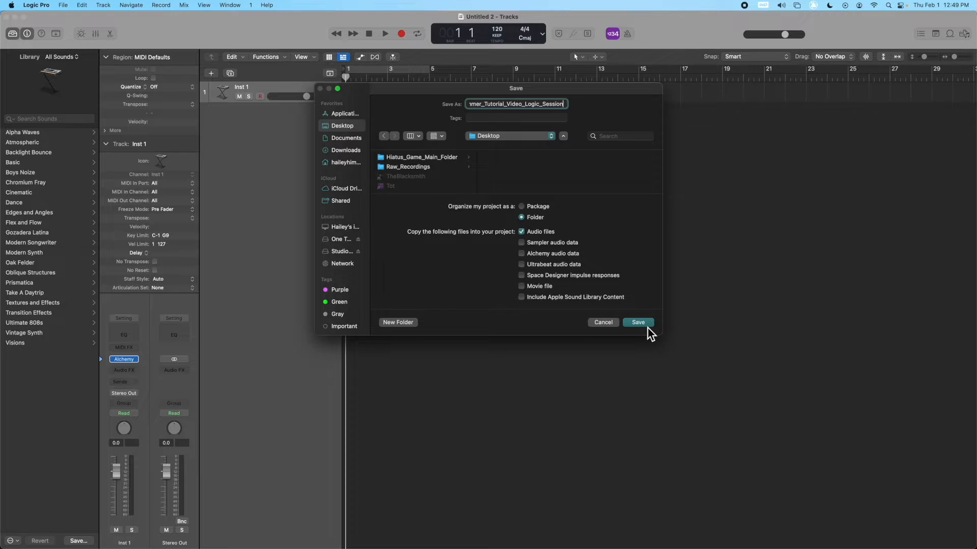
Save the project as a folder named StudioHAI_AI_Drummer_Tutorial_Video_Logic_Session on the Desktop, copying audio files, and check the saved folder
click(645, 324)
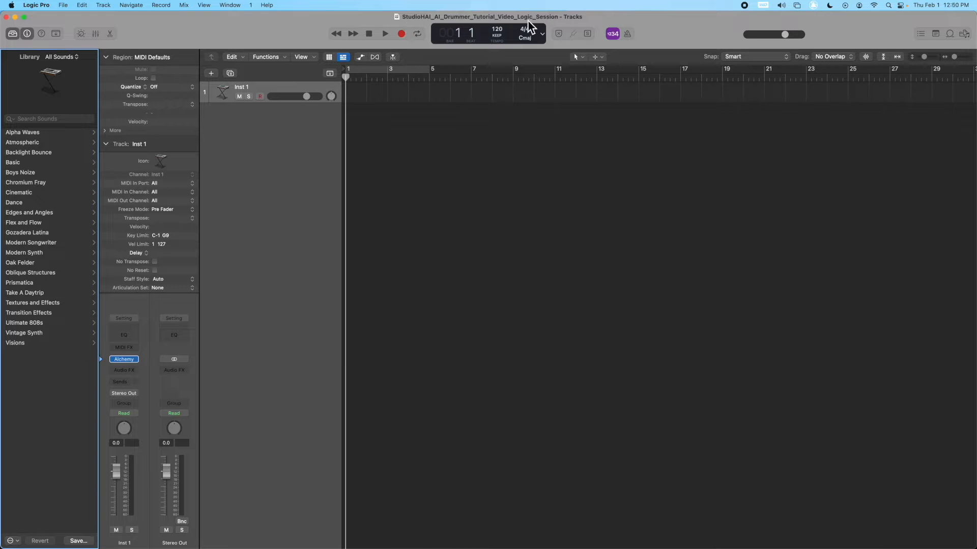
drag(609, 24, 570, 107)
click(952, 148)
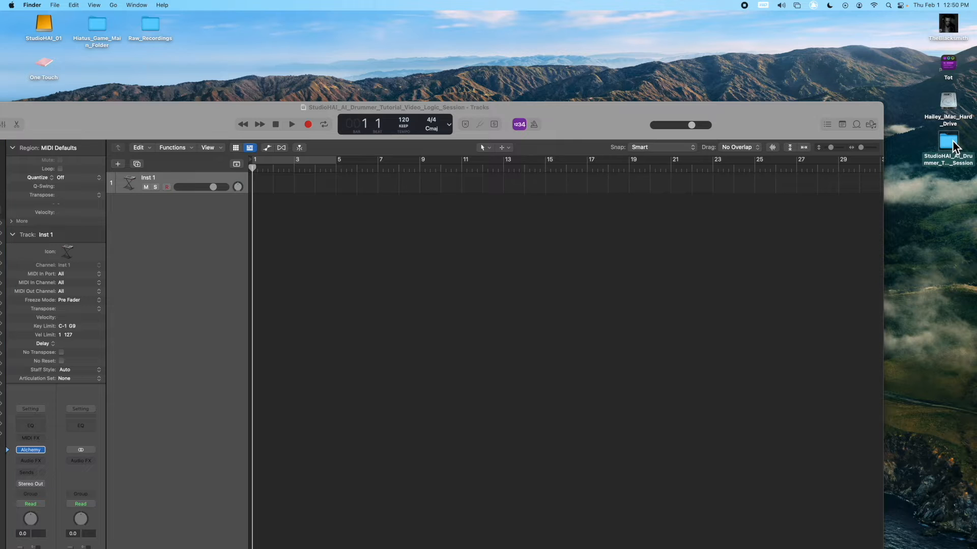
double_click(617, 107)
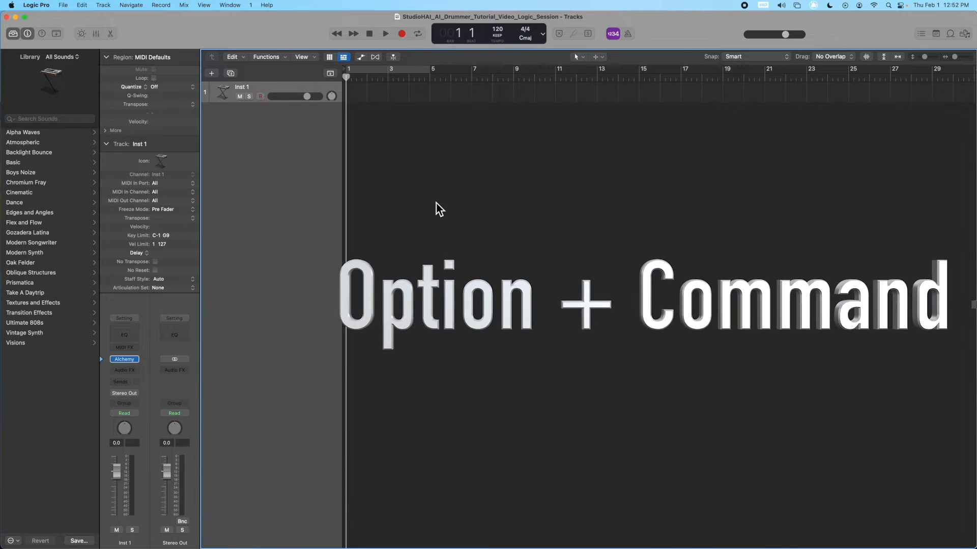
Create a new Drummer track below the software instrument track
click(103, 5)
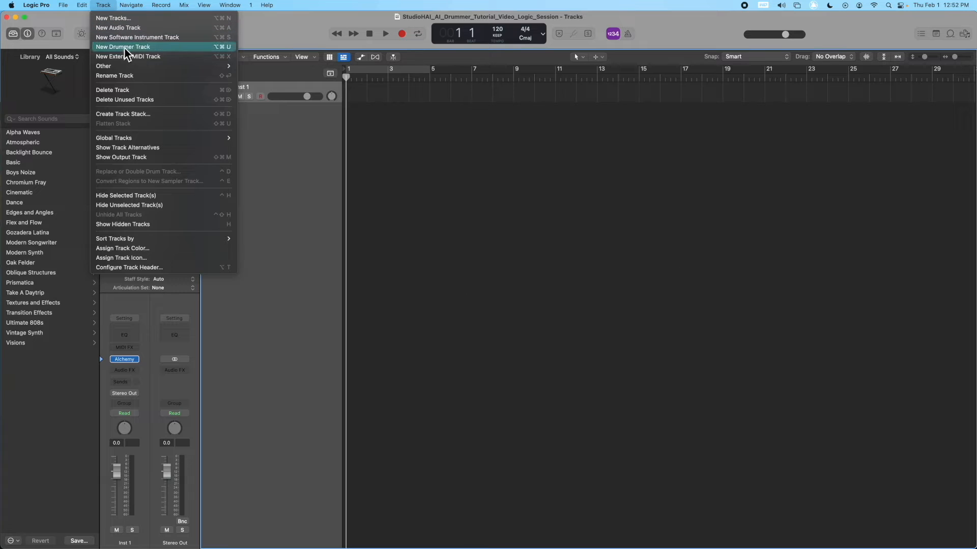
click(188, 47)
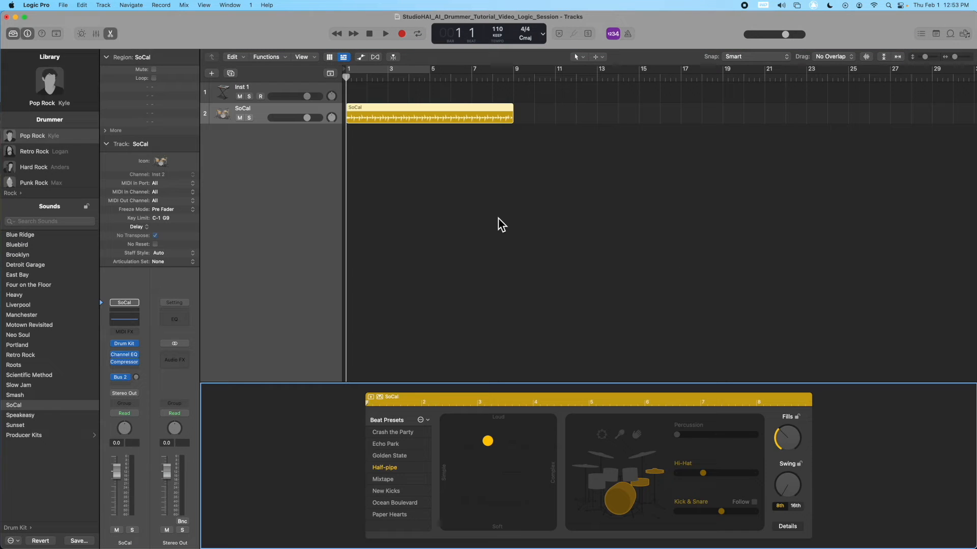
Add two more eight-bar drummer regions after the first one on the SoCal track
click(526, 115)
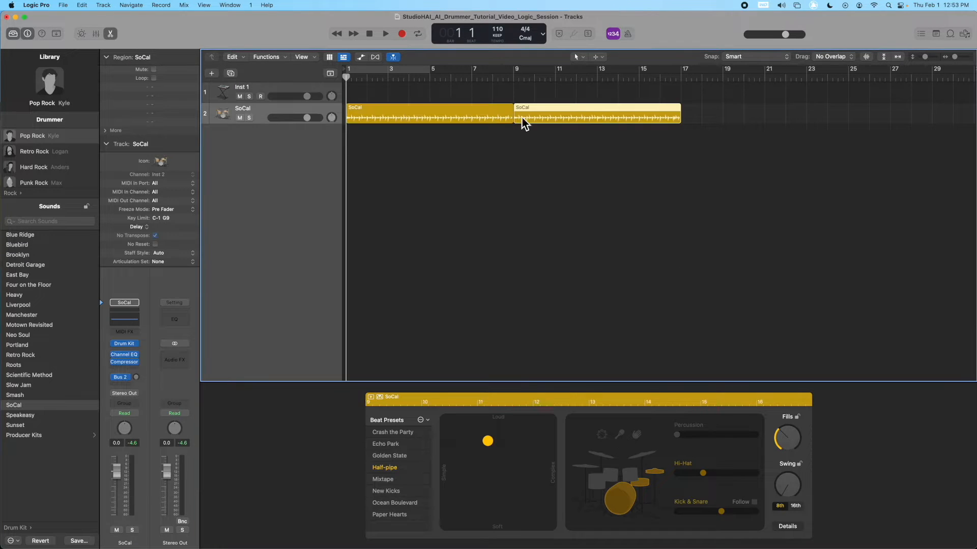
click(694, 117)
click(804, 172)
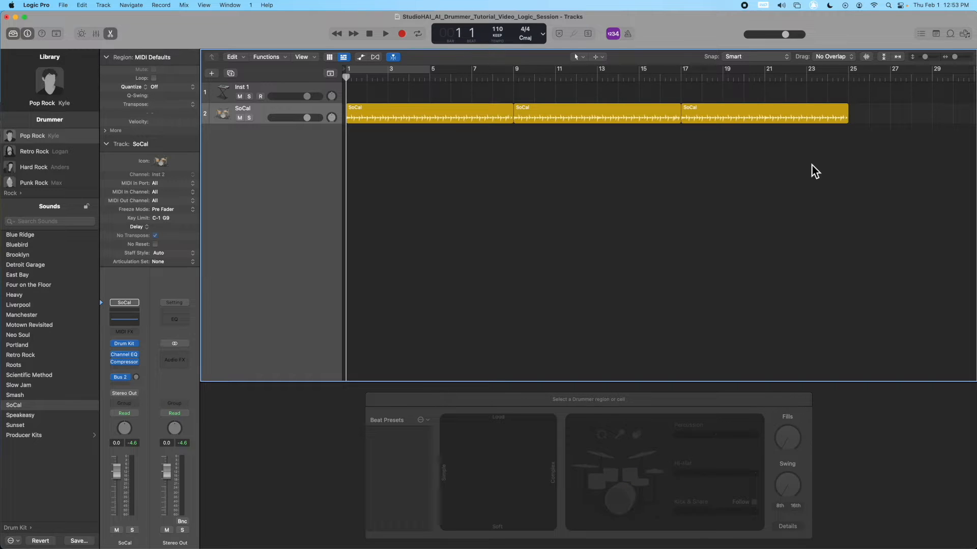
Delete all regions from the SoCal drummer track and show the global tracks
drag(809, 163, 451, 114)
key(Delete)
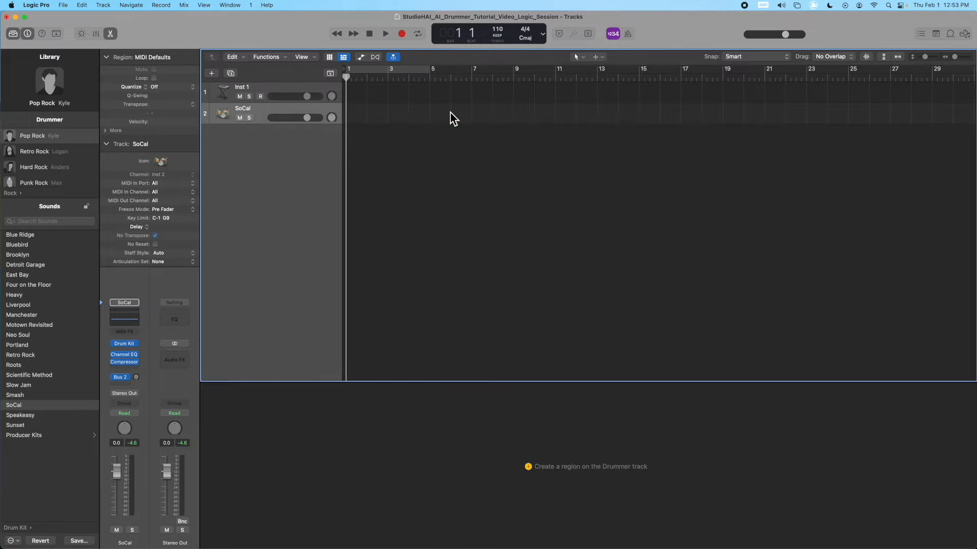
scroll(430, 178, up, 1)
click(332, 74)
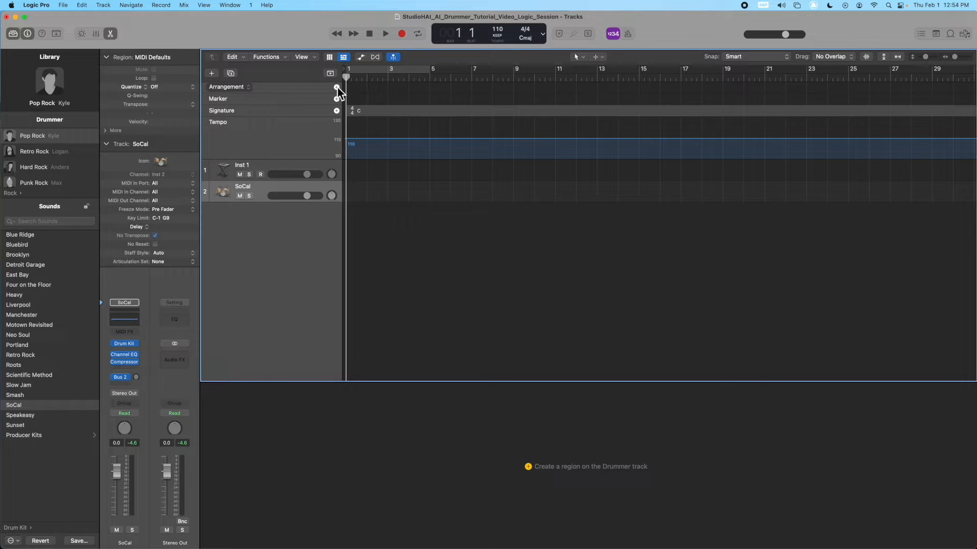
Add a four-bar Intro marker at bar 1 and an eight-bar Verse marker at bar 5 to the arrangement track
click(336, 87)
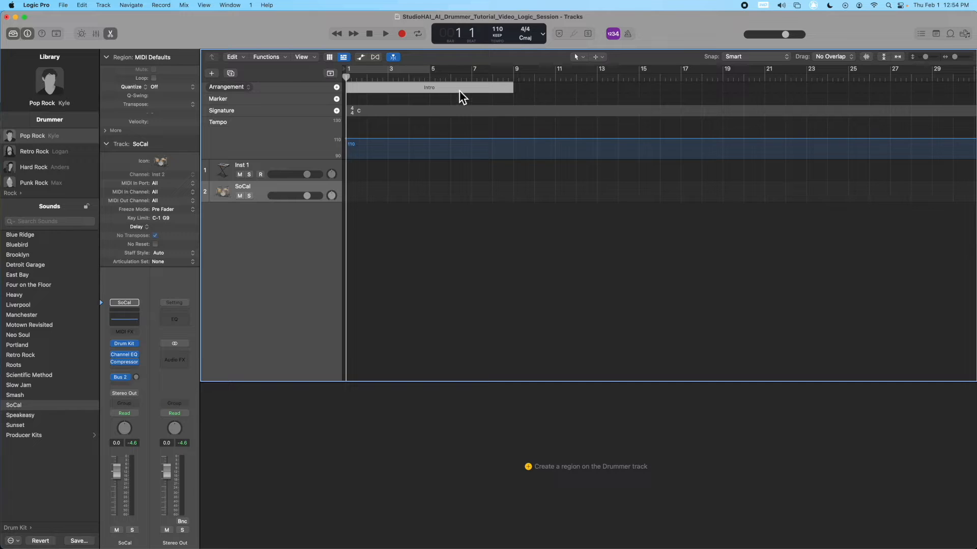
drag(511, 86, 429, 112)
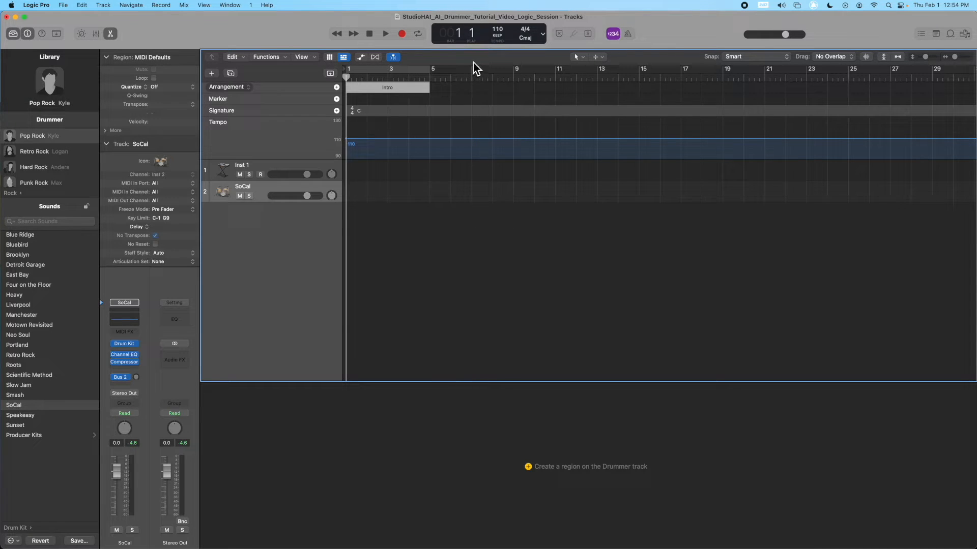
drag(347, 77, 431, 130)
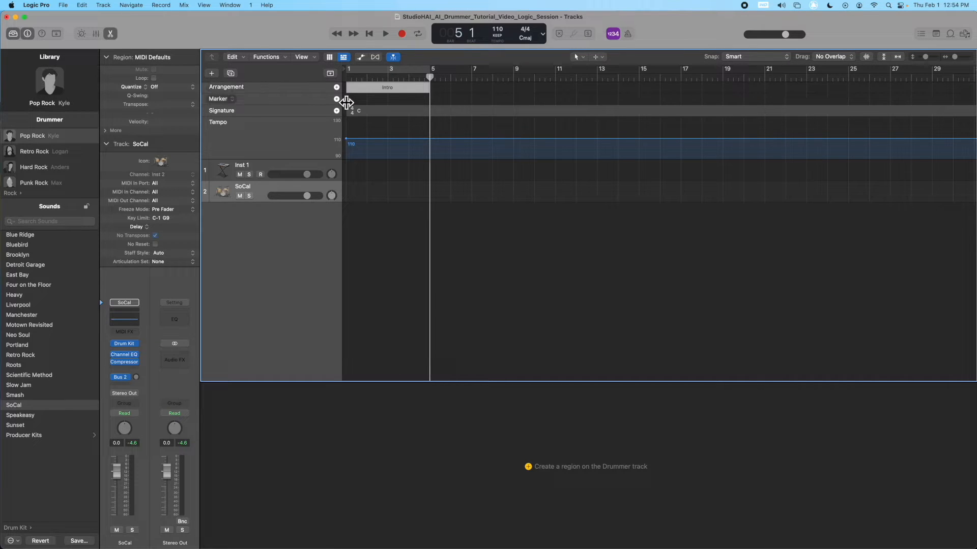
click(337, 87)
Add an arrangement marker at bar 13, shorten it to four bars and rename it Pre-Chorus
mouse_move(430, 78)
mouse_down()
mouse_move(617, 132)
mouse_move(598, 129)
mouse_up()
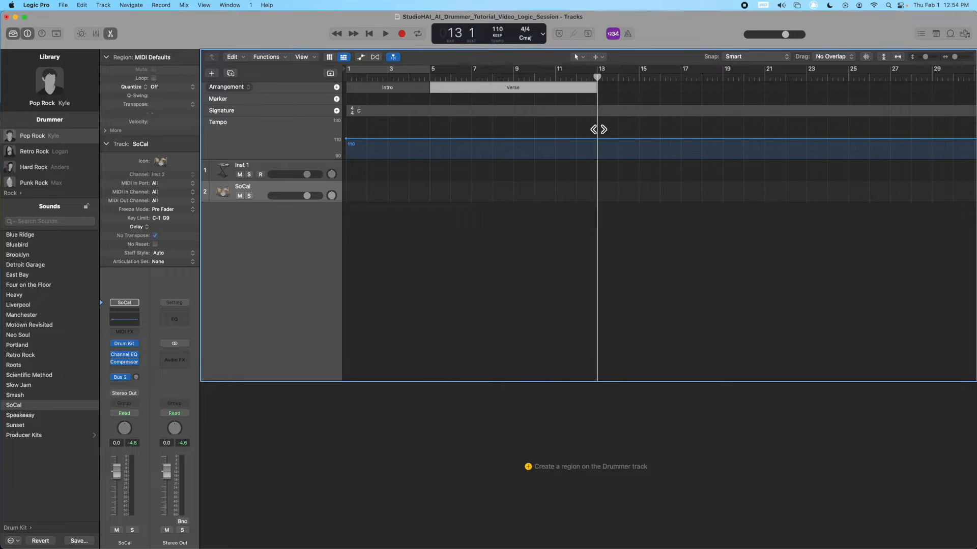
click(336, 87)
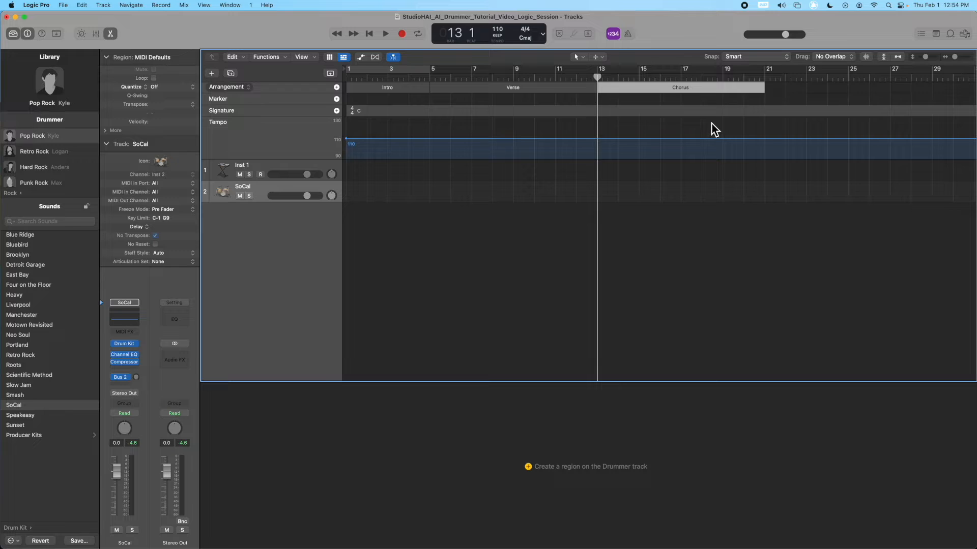
drag(763, 88, 681, 110)
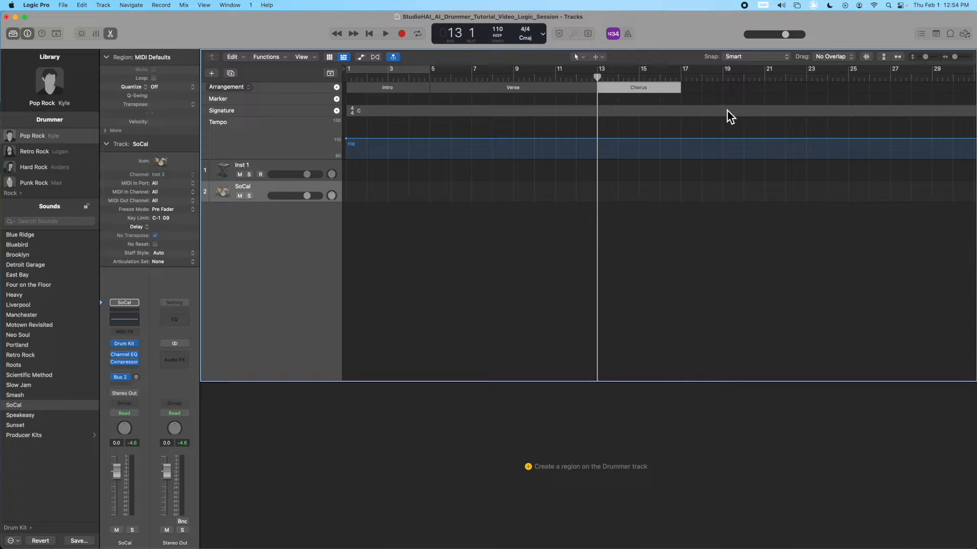
click(639, 89)
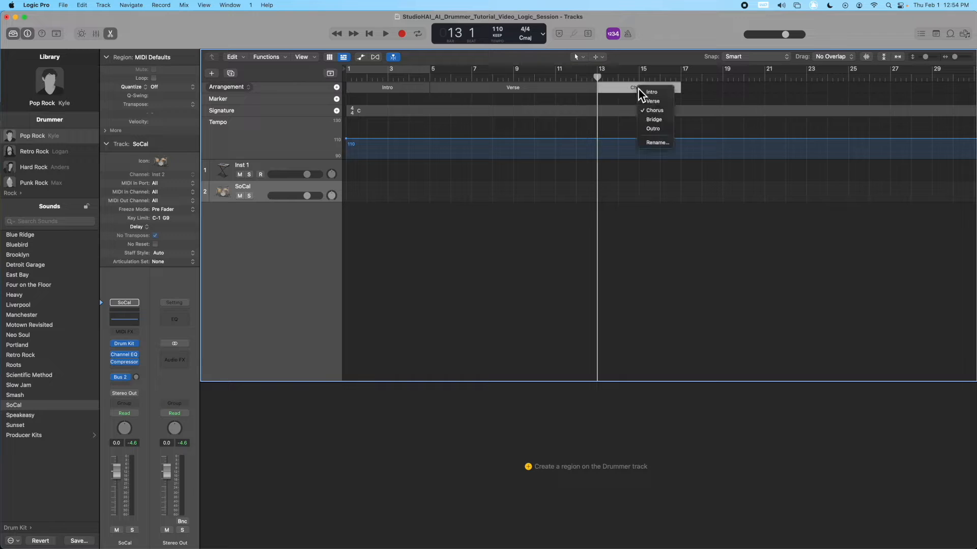
click(660, 142)
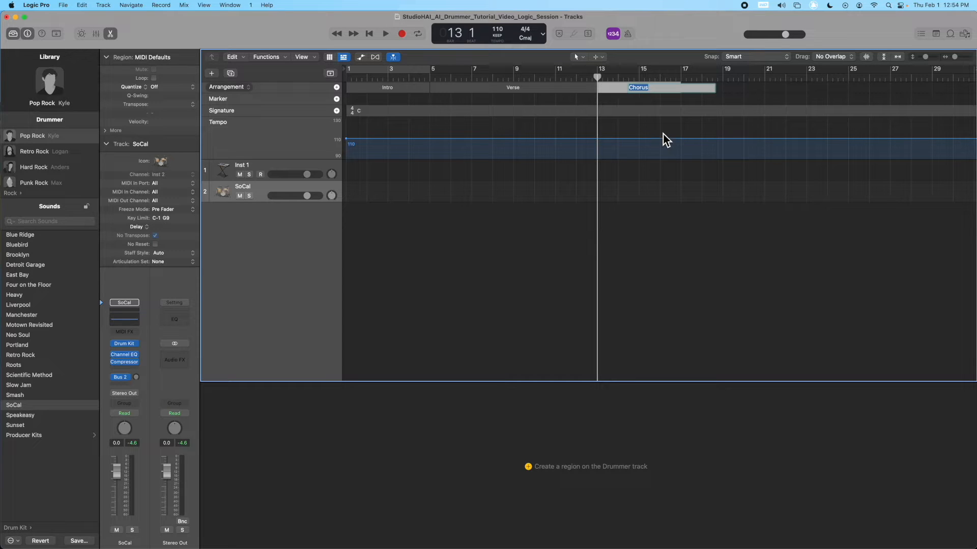
text(Pre-Cho)
key(Return)
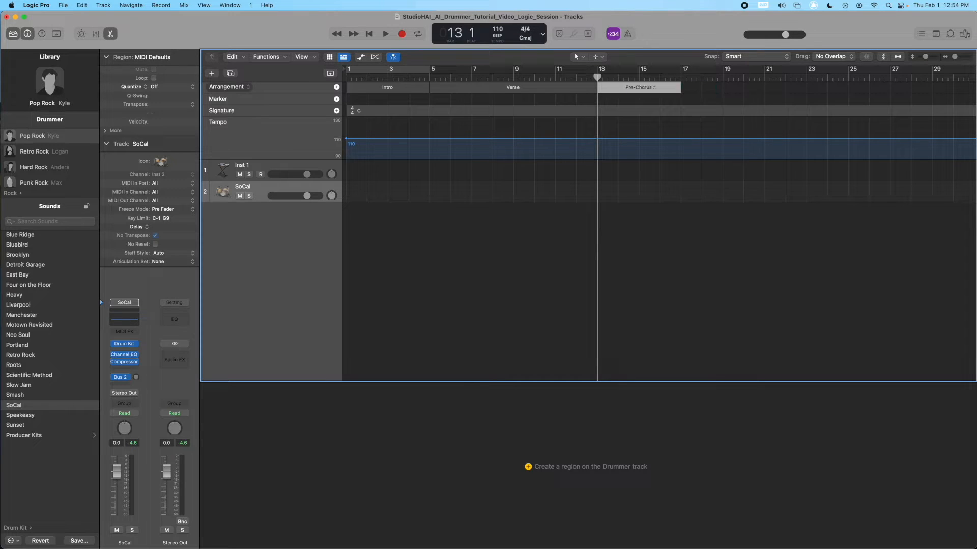
Add an eight-bar Chorus marker at bar 17 and an eight-bar Verse marker at bar 25 to the arrangement
drag(596, 76, 676, 118)
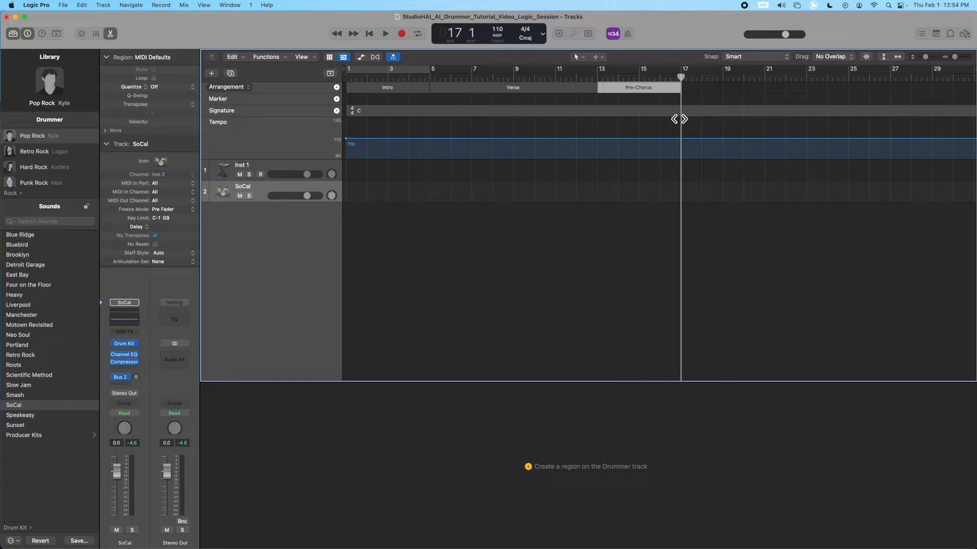
click(336, 87)
scroll(713, 102, right, 5)
drag(555, 77, 722, 78)
click(336, 87)
click(806, 87)
click(826, 99)
Add an arrangement marker at bar 33, shorten it to four bars and name it Pre-Chorus
scroll(814, 102, right, 4)
drag(633, 77, 800, 77)
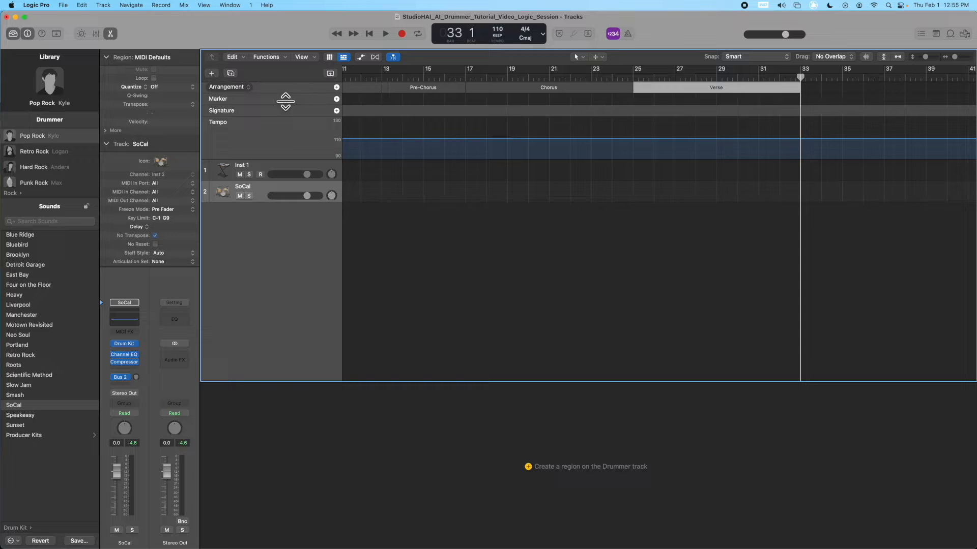
click(336, 87)
scroll(864, 97, right, 4)
drag(866, 88, 782, 104)
click(740, 88)
click(750, 101)
text(Pre-Chorus)
key(Return)
Add an eight-bar arrangement marker at bar 37 and set its type to Chorus
click(782, 78)
click(336, 88)
click(866, 88)
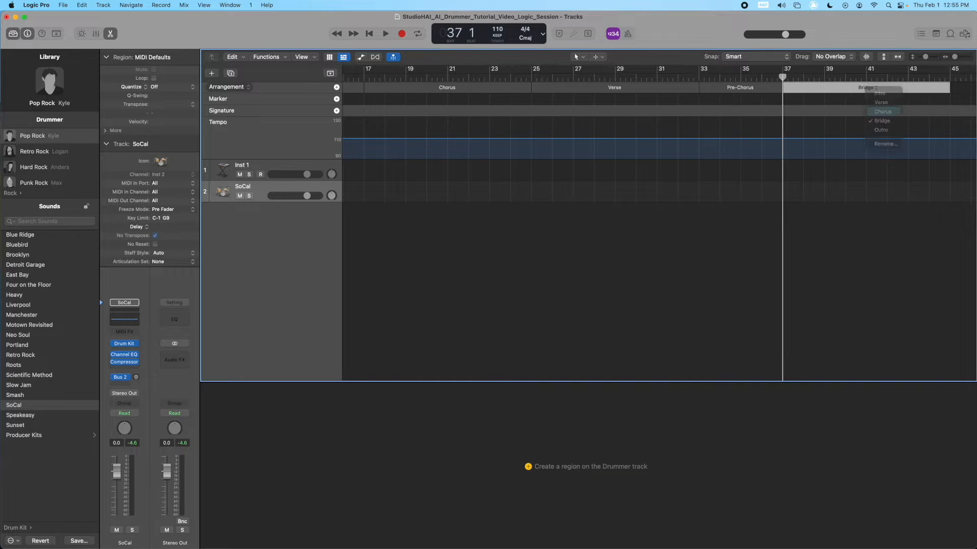
click(883, 111)
Complete the arrangement with a four-bar Bridge marker at bar 45 and an eight-bar Outro marker at bar 49, and return the playhead to bar 1
scroll(880, 101, right, 4)
click(741, 77)
click(337, 88)
scroll(910, 91, right, 4)
drag(724, 88, 640, 101)
mouse_move(556, 77)
mouse_down()
mouse_move(640, 78)
mouse_move(515, 76)
mouse_up()
click(336, 87)
click(680, 246)
key(super+Left)
key(super+Left)
key(super+Left)
key(super+Left)
key(super+Left)
scroll(680, 246, left, 3)
key(Return)
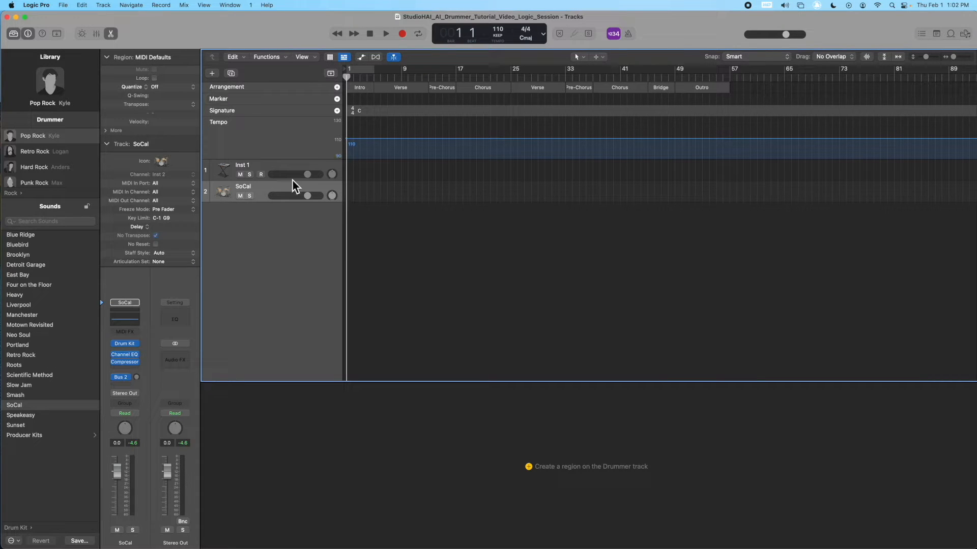
Fill the SoCal drummer track with drummer regions that follow the arrangement markers
click(105, 5)
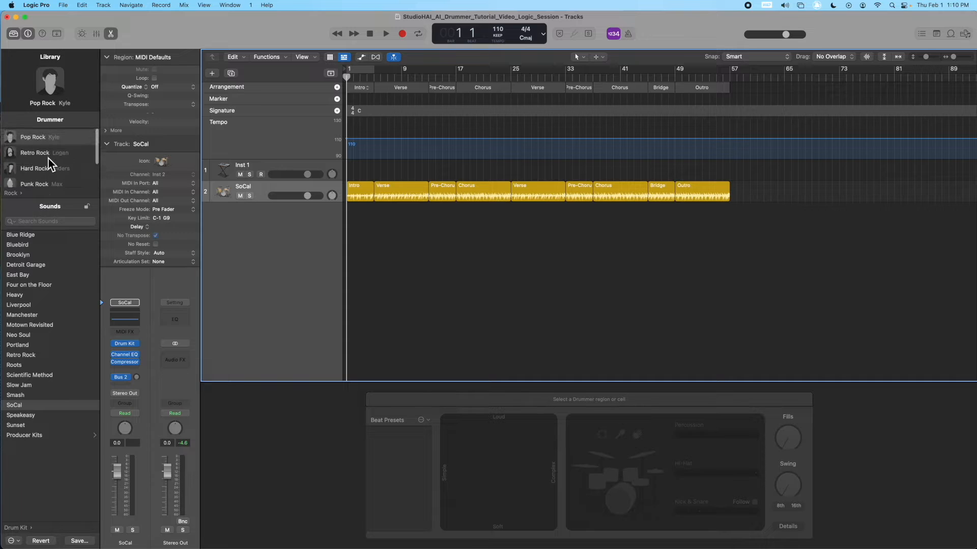
Browse the R&B, Alternative, Electronic and Rock drummers and switch the track's drummer to Retro Rock
click(15, 194)
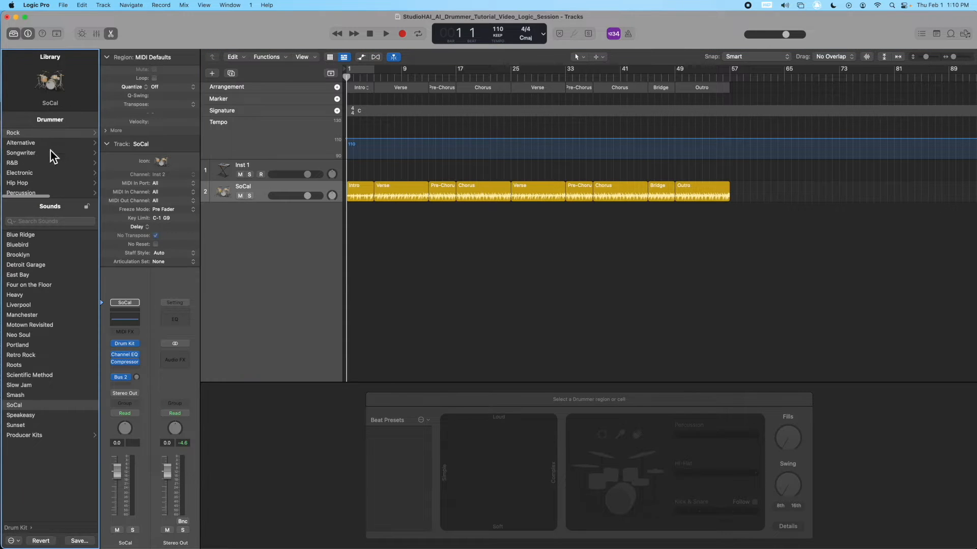
click(35, 163)
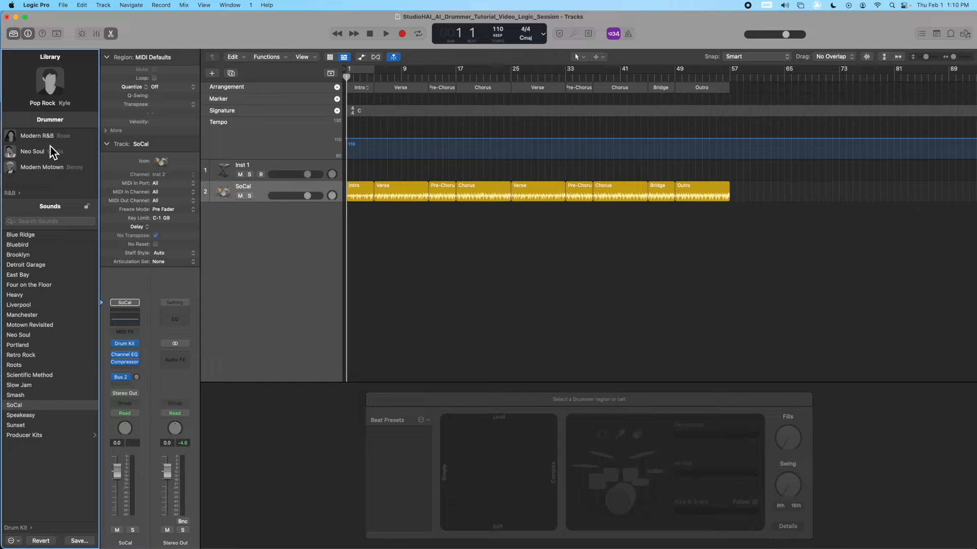
click(14, 193)
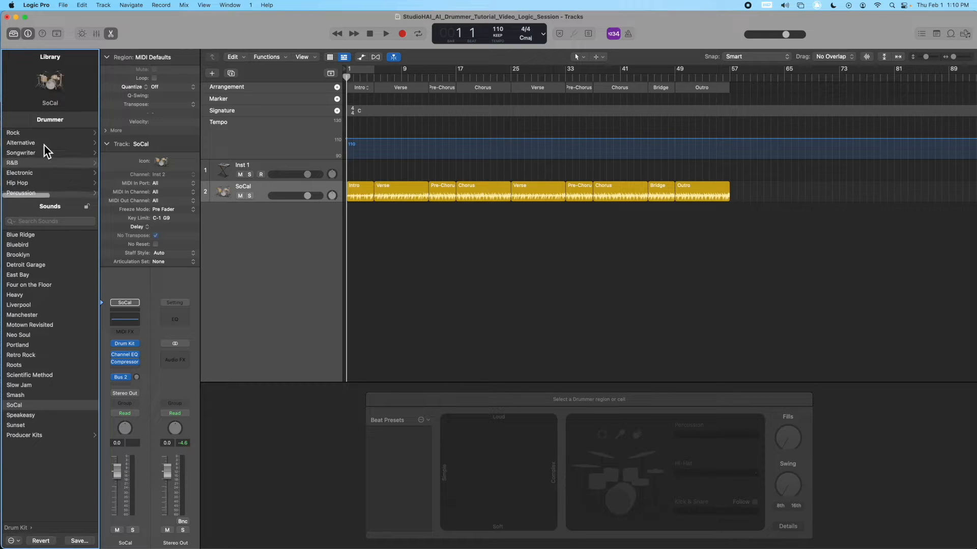
click(43, 144)
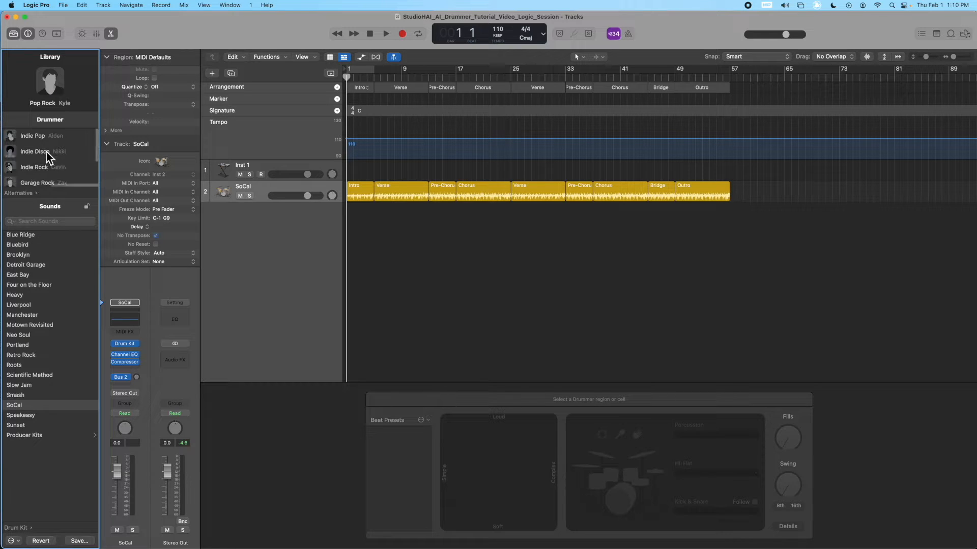
click(32, 194)
click(43, 181)
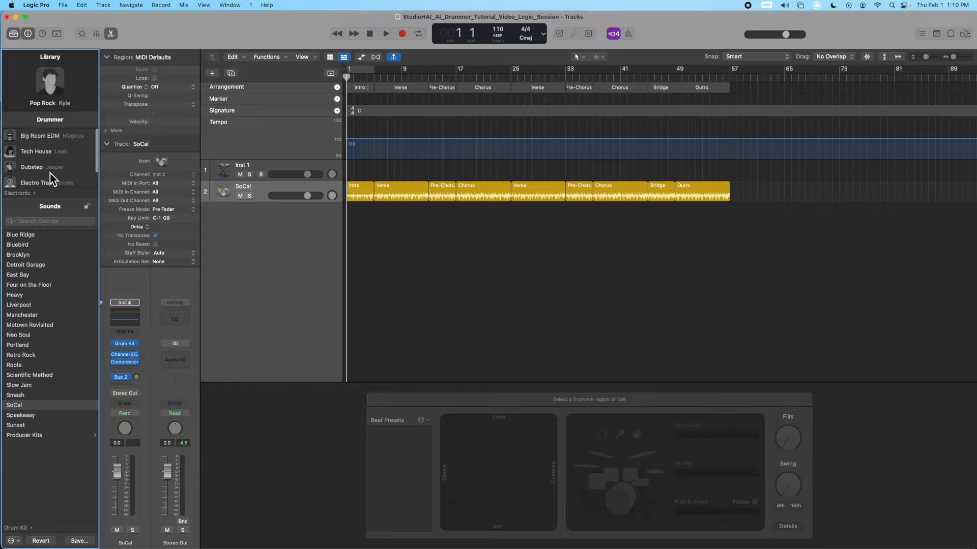
click(31, 194)
click(41, 139)
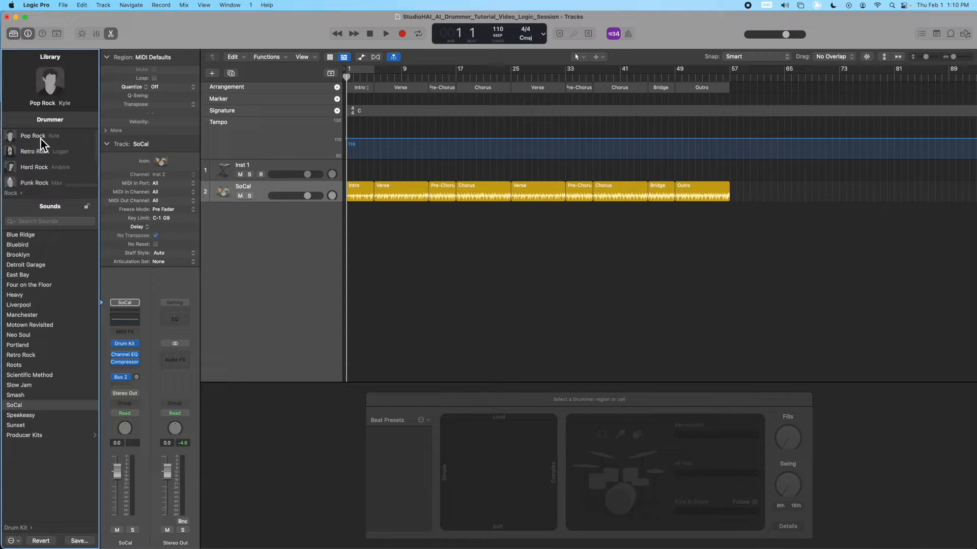
click(66, 152)
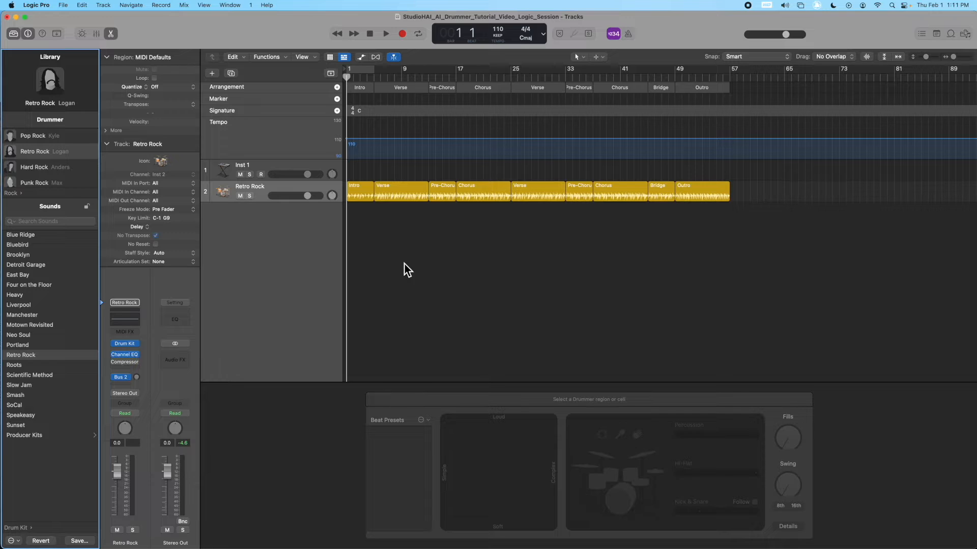
Play the Retro Rock drums from the start through the first Verse bars, and return the playhead to bar 1
key(space)
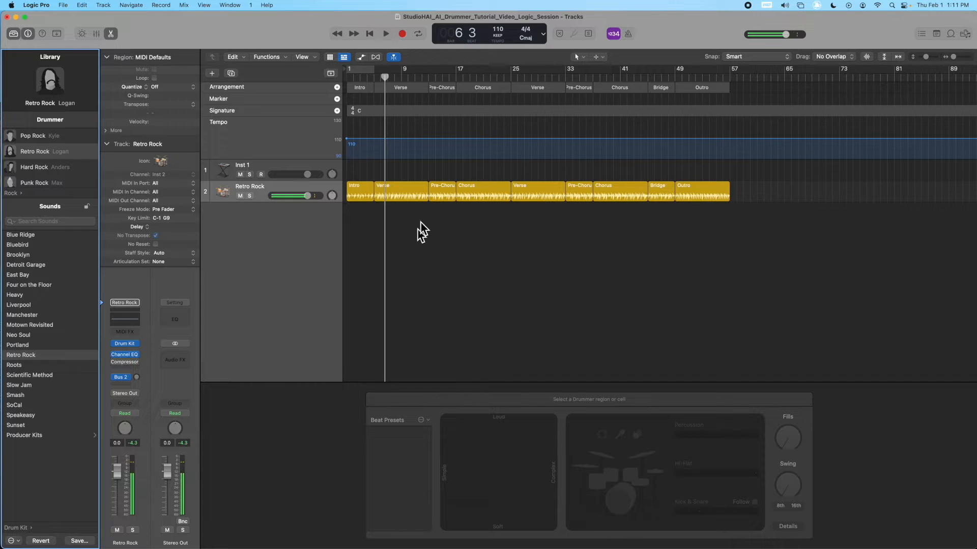
key(space)
drag(385, 78, 347, 78)
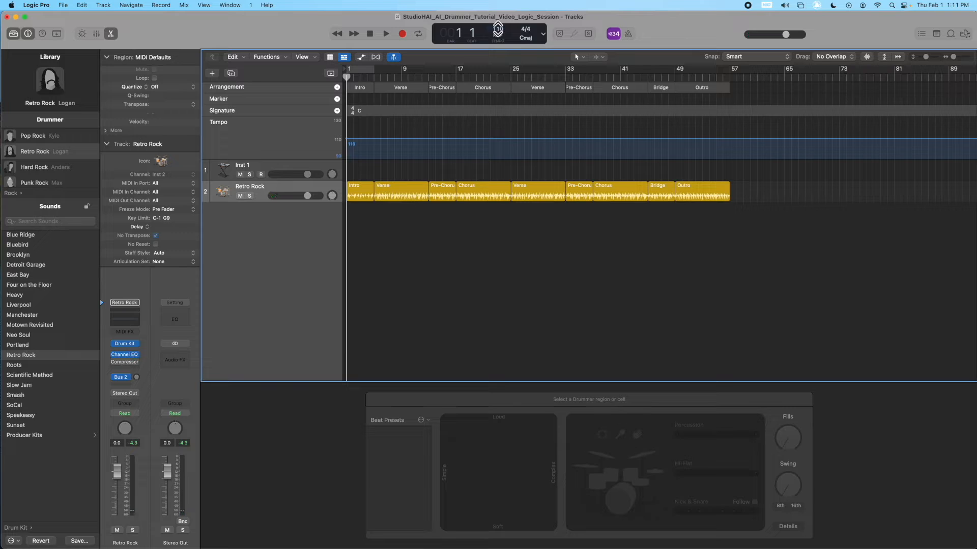
Set the project tempo to 170 BPM and play the drum track at that tempo
drag(497, 28, 496, 1)
key(space)
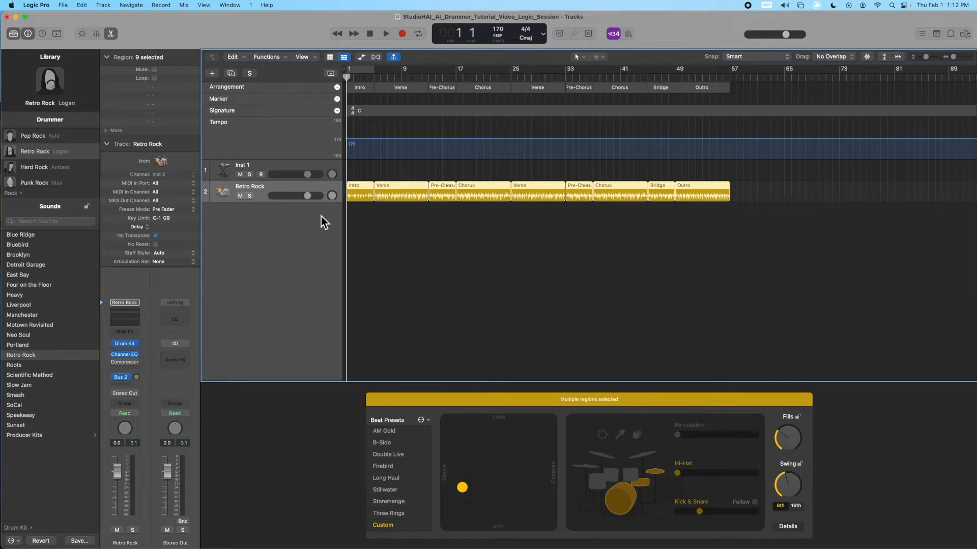
Apply the B-Side beat preset to all regions on the Retro Rock drummer track
click(322, 216)
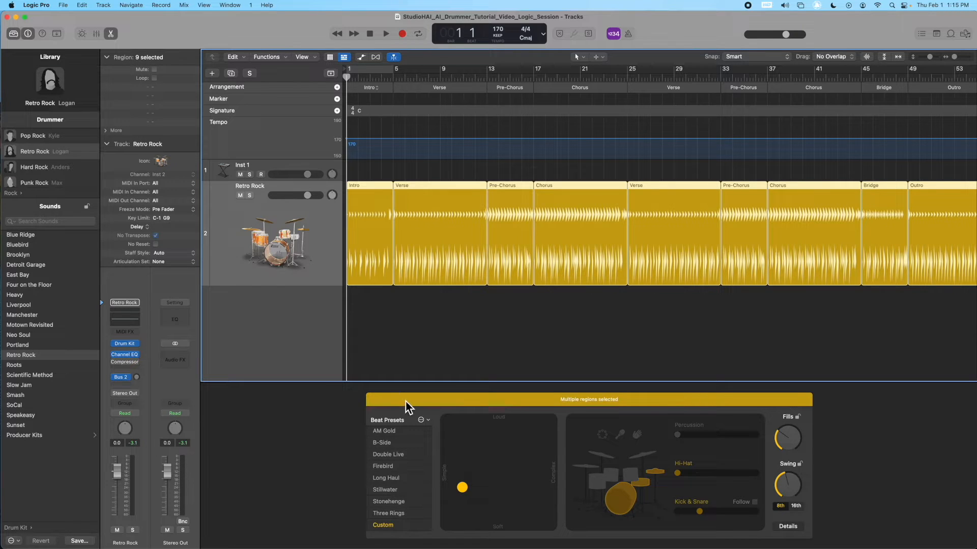
click(420, 444)
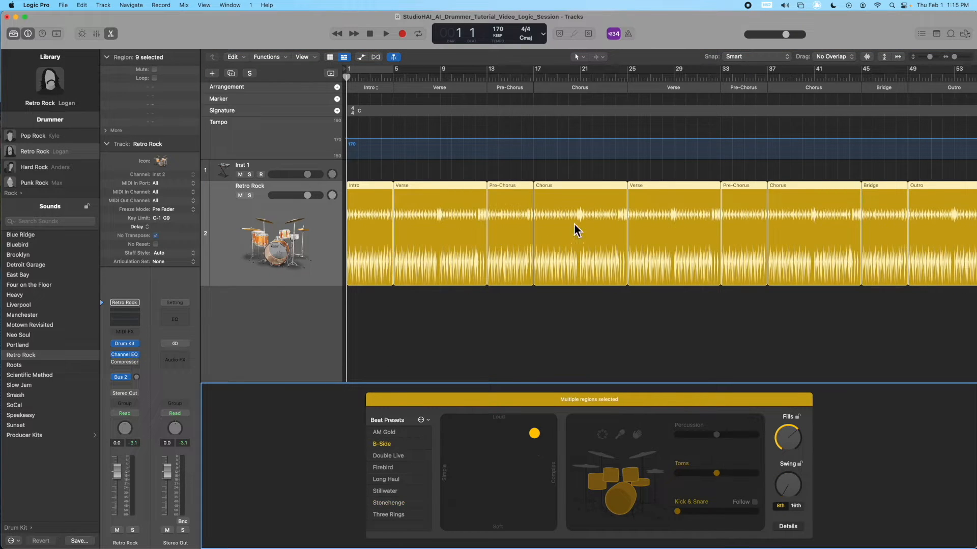
Apply the Firebird beat preset to all regions on the Retro Rock drummer track
key(super+Left)
key(super+Left)
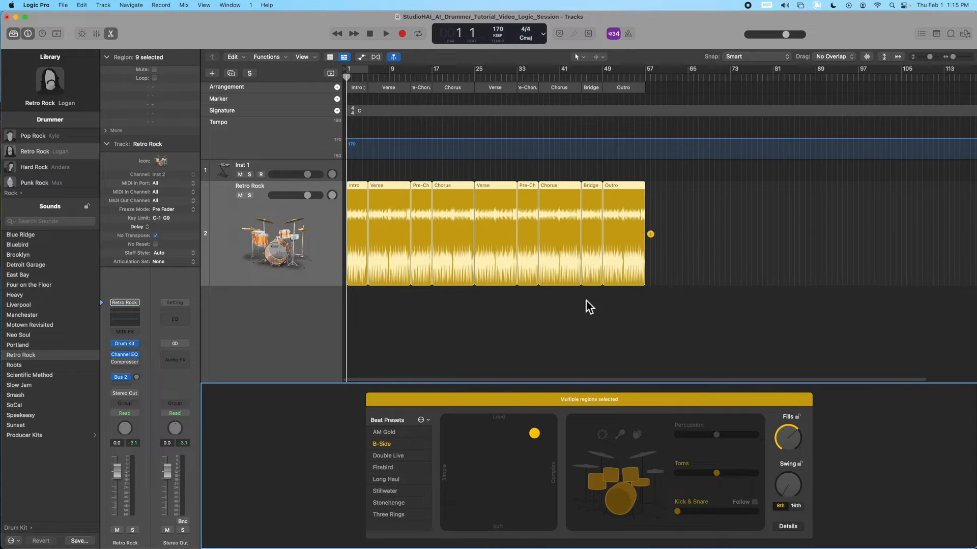
scroll(549, 275, up, 5)
scroll(548, 276, down, 4)
scroll(549, 276, up, 2)
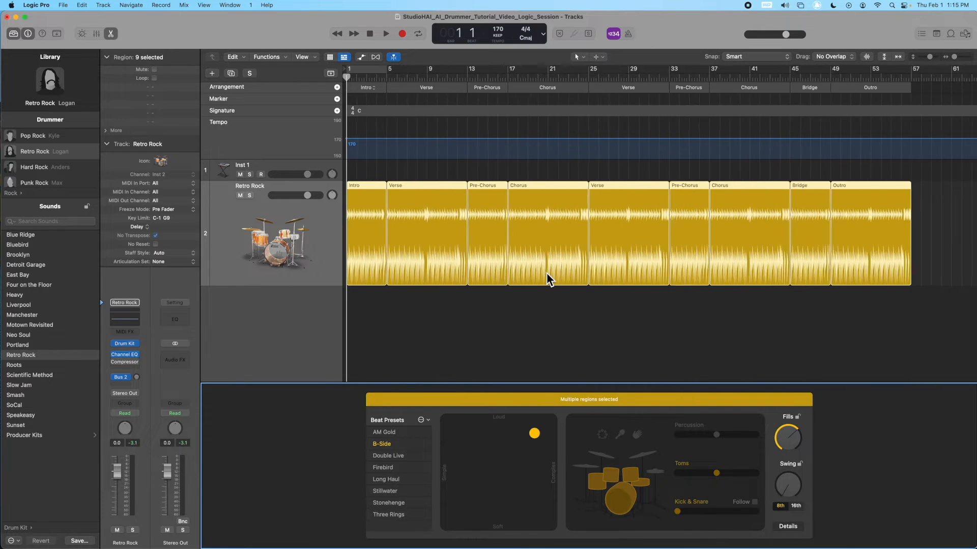
click(414, 468)
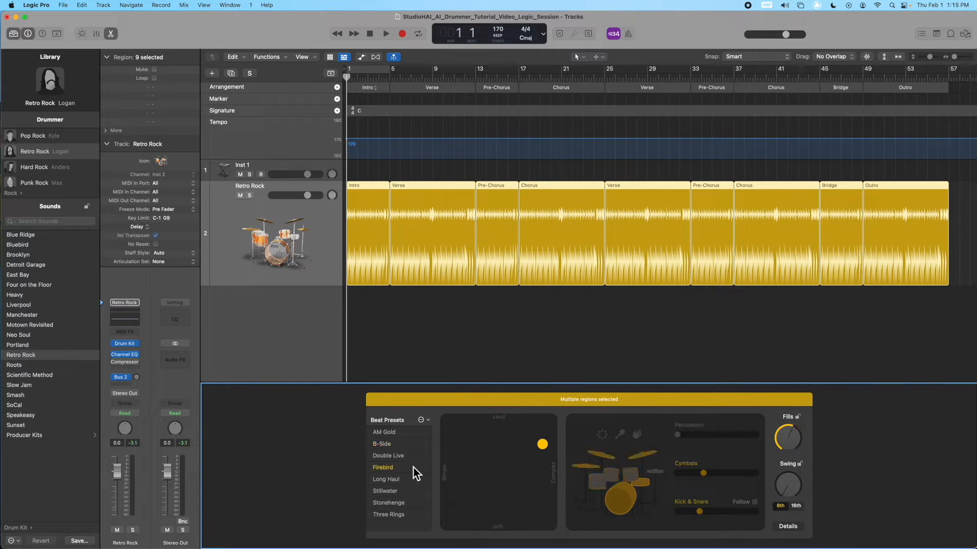
Give the Intro region the Double Live beat preset, and the first Verse and Pre-Chorus regions the Stillwater preset
click(822, 313)
click(380, 260)
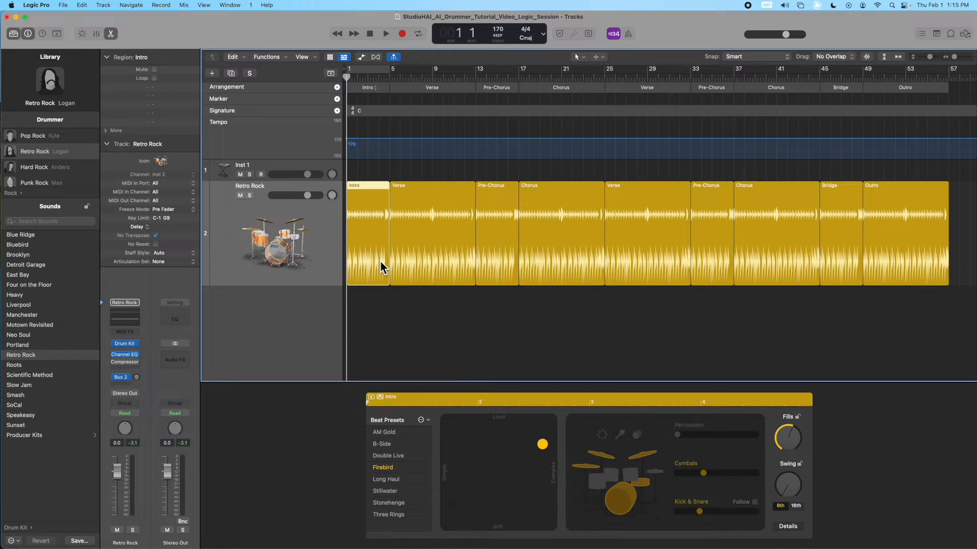
click(399, 456)
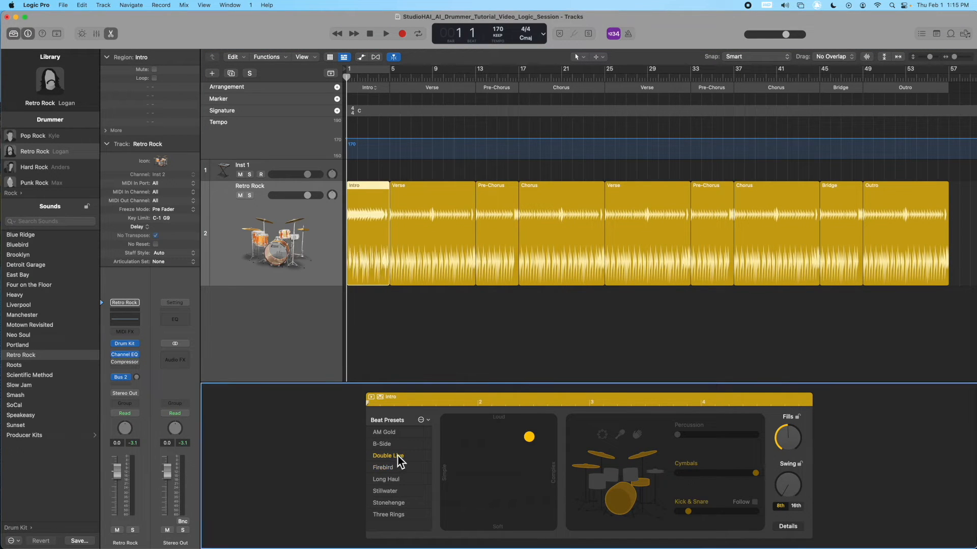
click(407, 227)
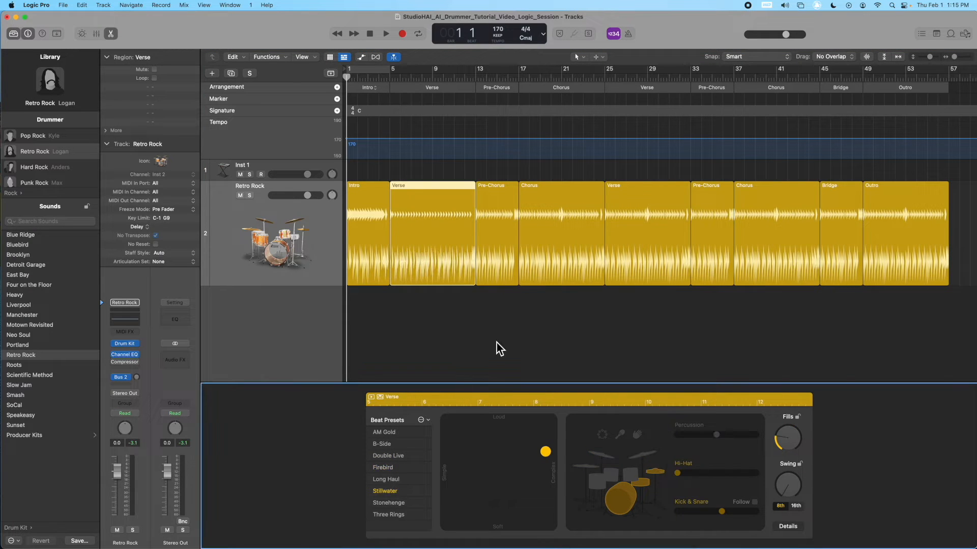
click(510, 234)
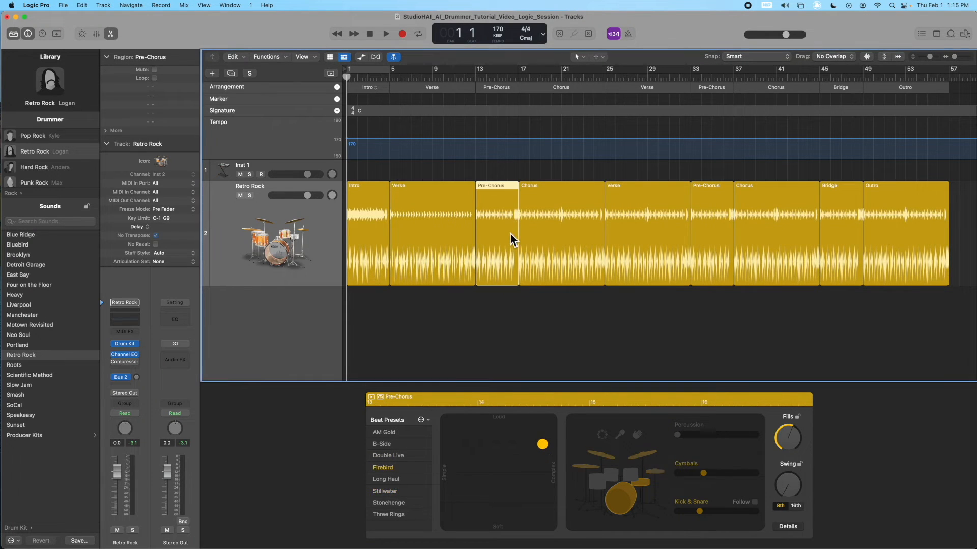
click(397, 490)
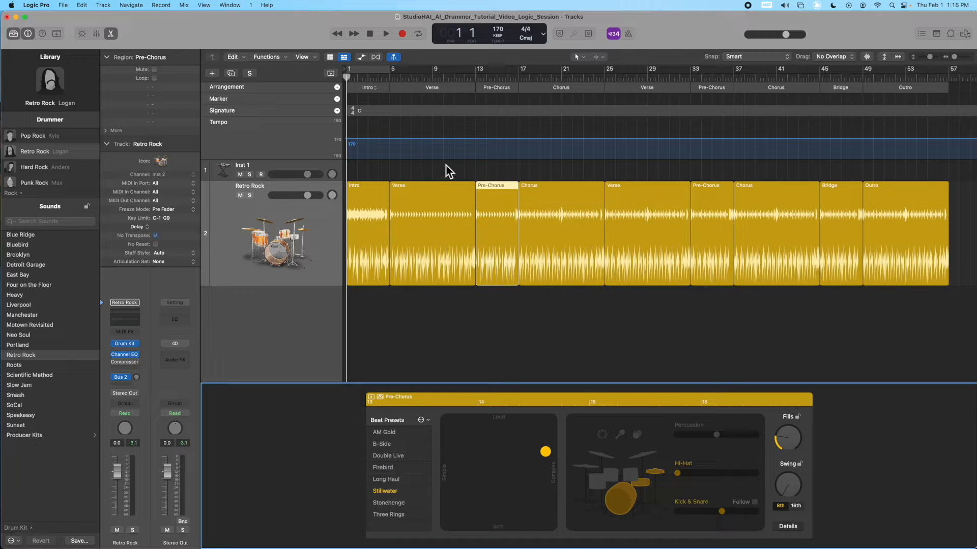
Select all nine drummer regions and apply the Three Rings beat preset to them
drag(348, 83, 500, 113)
key(Return)
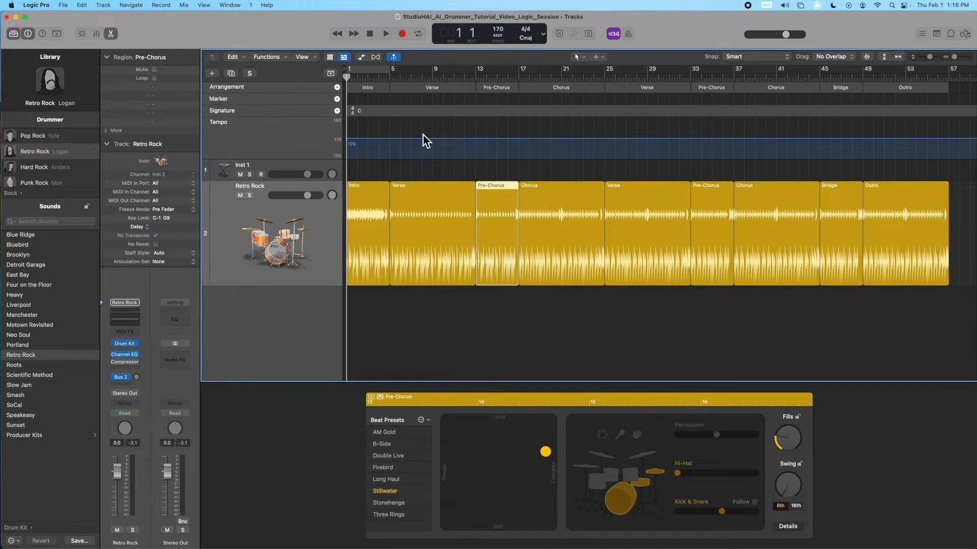
drag(911, 338, 371, 255)
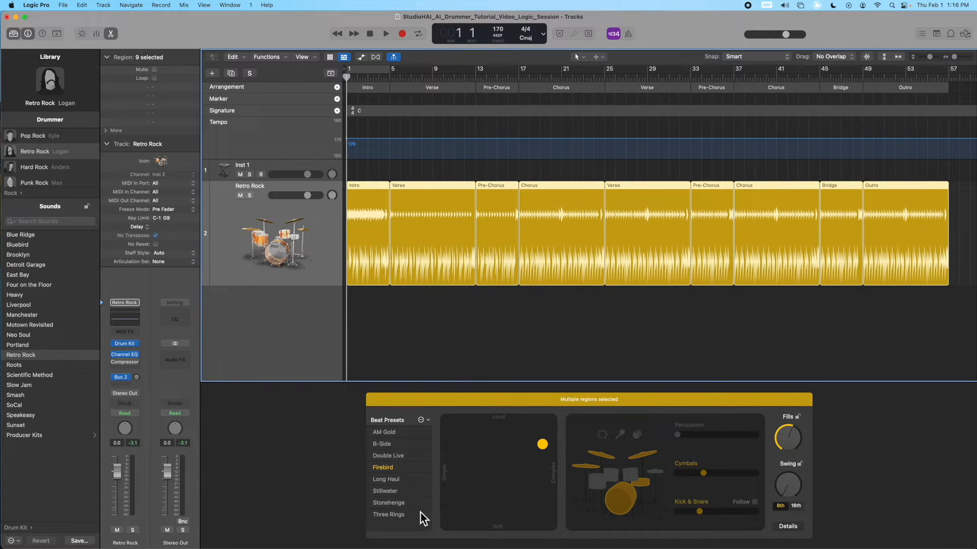
click(400, 515)
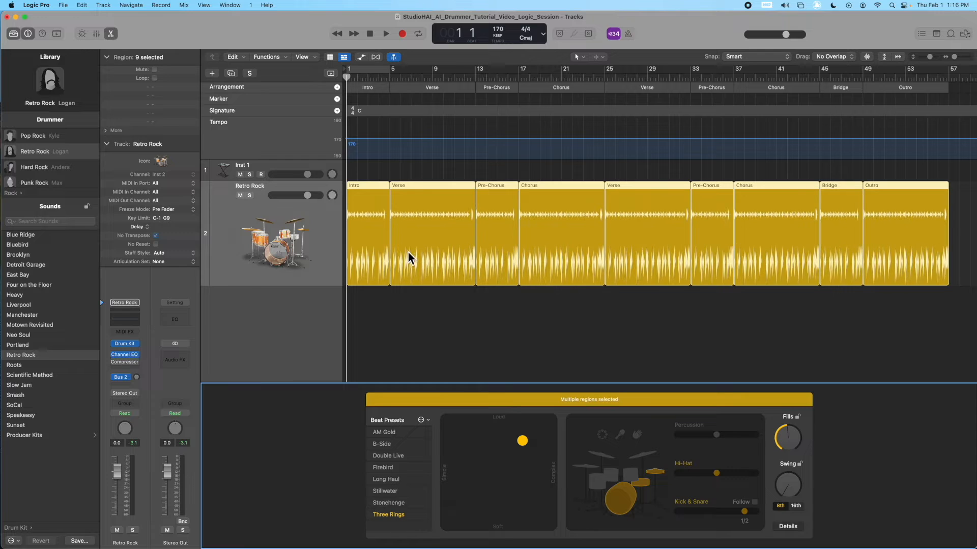
Play the Three Rings beat from bar 1 through the Intro into the first Verse
click(349, 76)
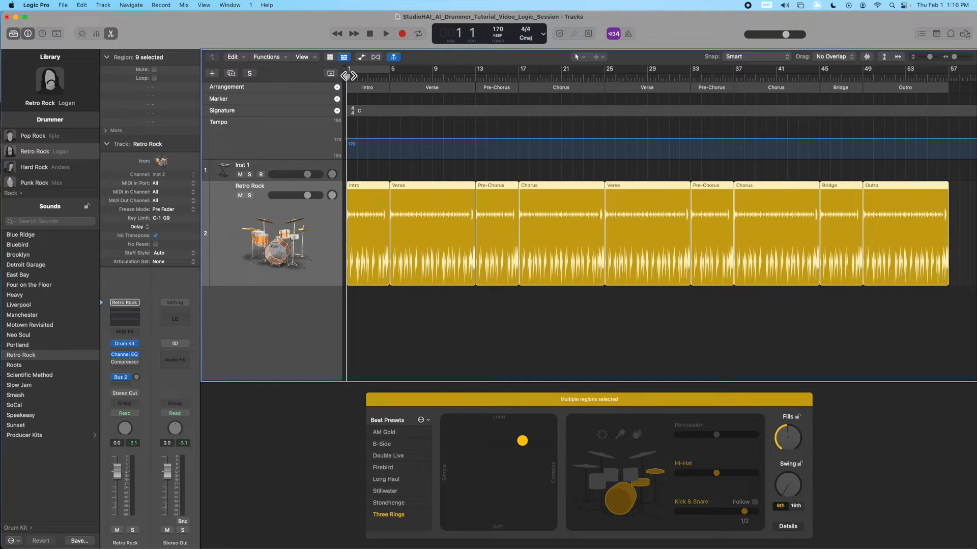
key(space)
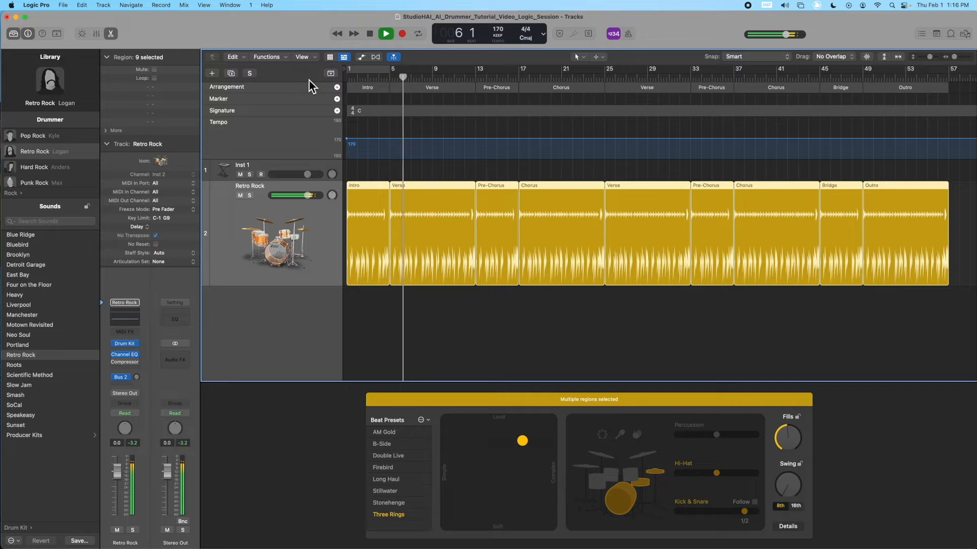
key(space)
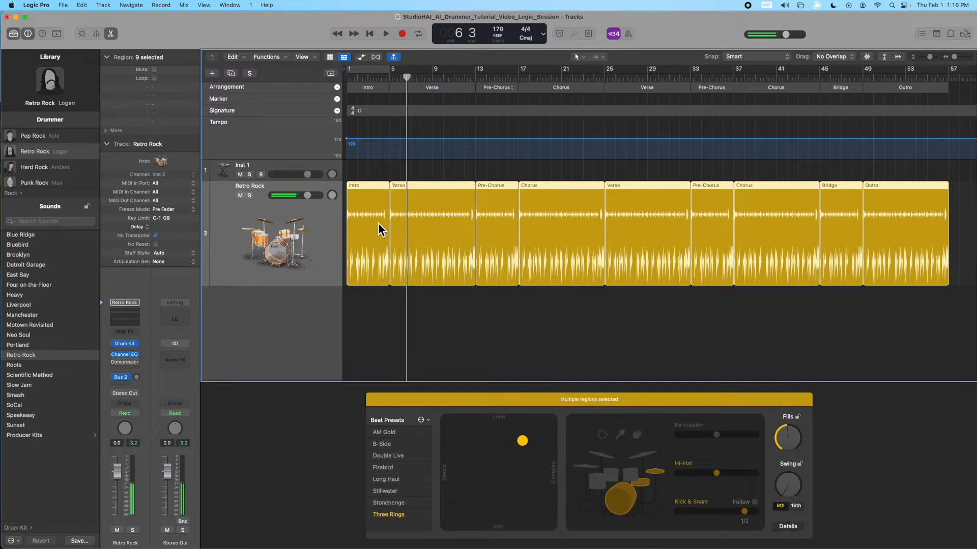
Lower the Fills amount slightly on the Intro region and play the drums on through the first Verse
click(415, 322)
click(379, 237)
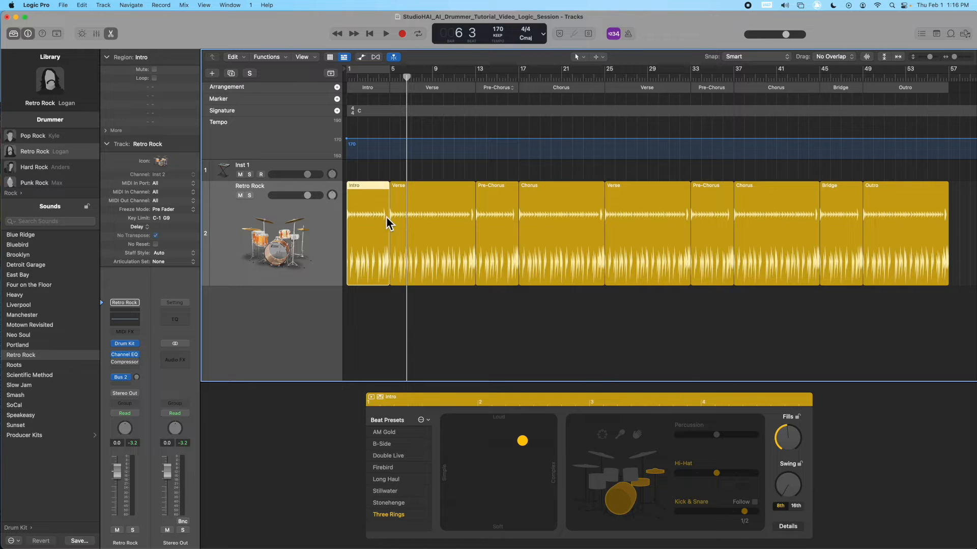
key(z)
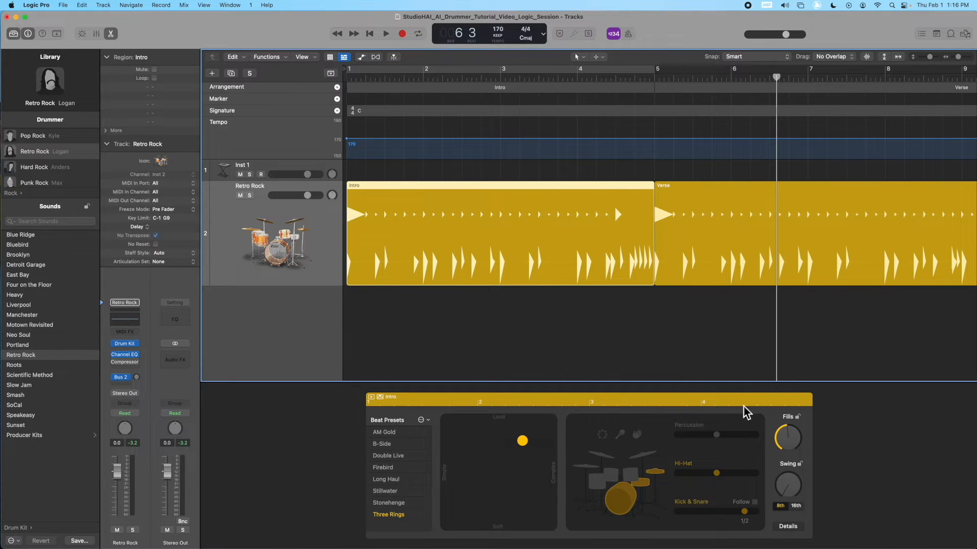
click(787, 445)
drag(780, 444, 781, 446)
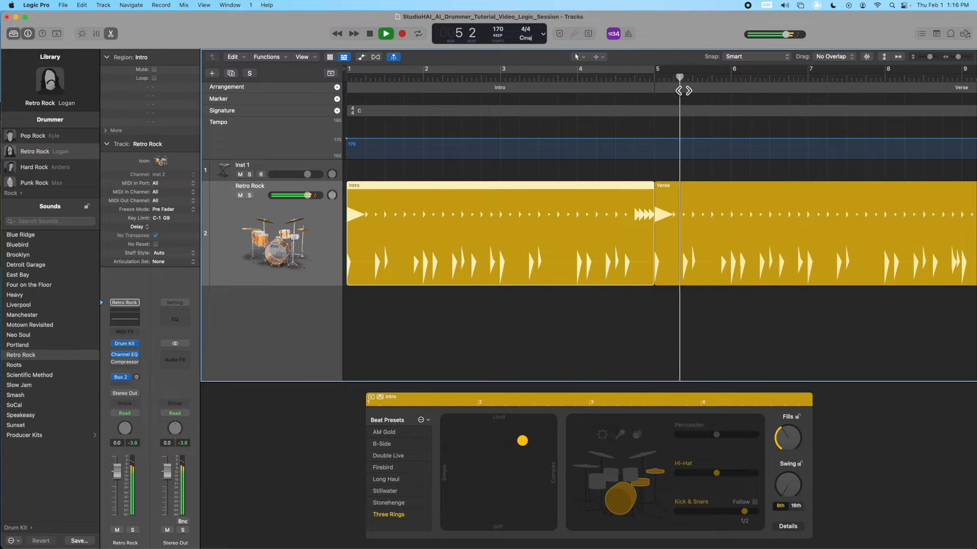
key(space)
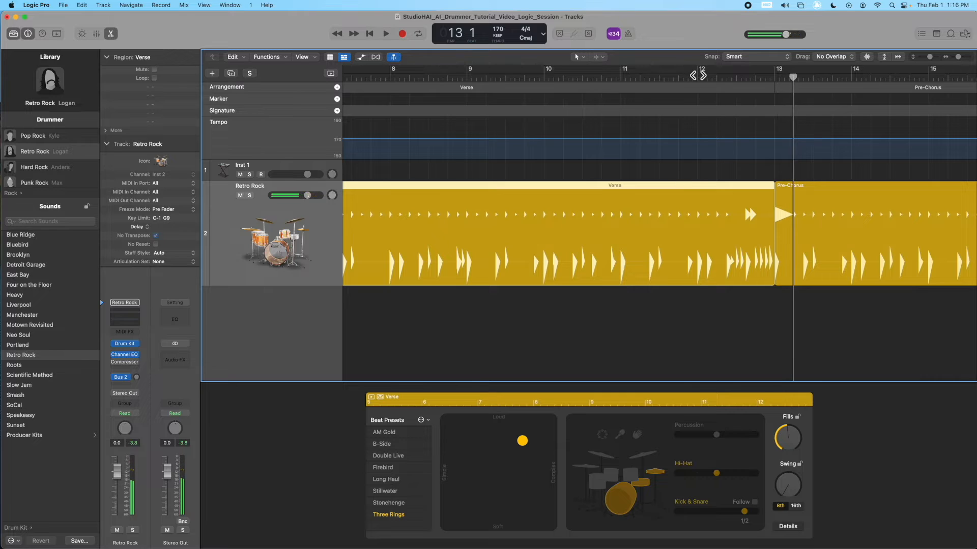
Lower the Fills amount on the first Verse region and play its ending fill from bar 12
click(697, 77)
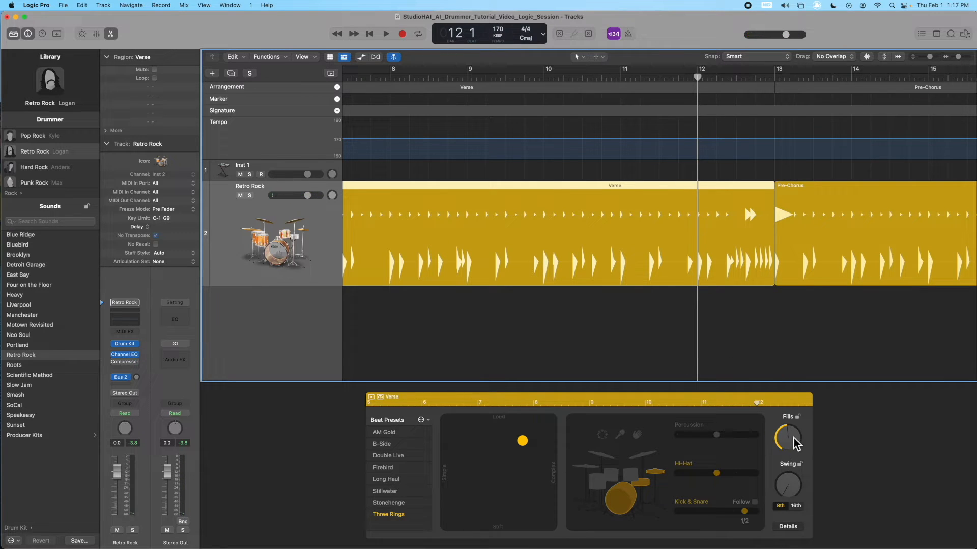
drag(789, 442, 783, 447)
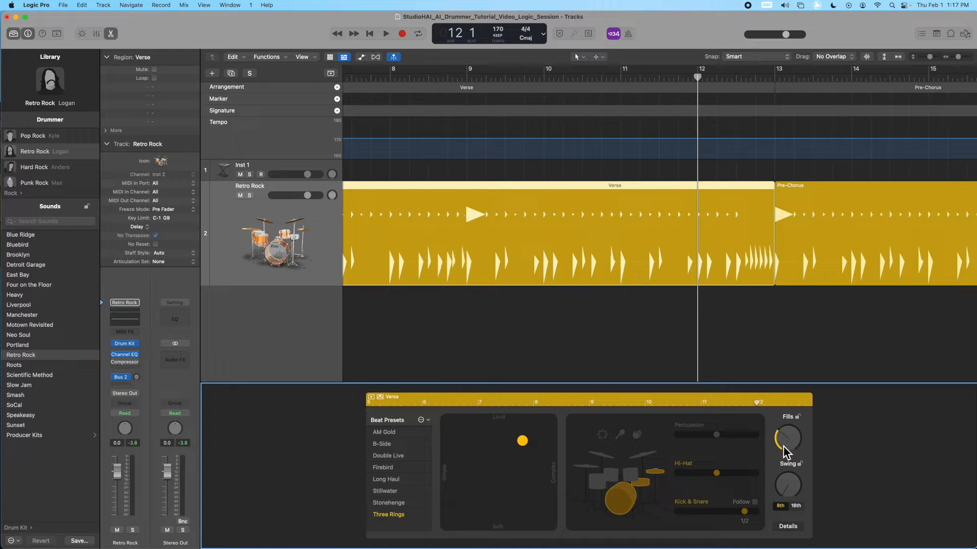
key(space)
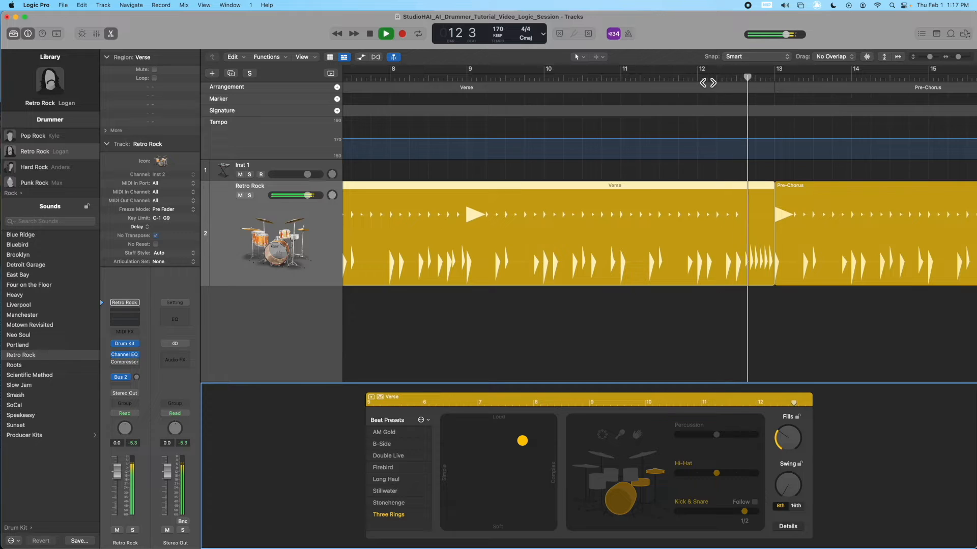
key(space)
Lower the Fills amount on the first Pre-Chorus region, playing its ending fill from bar 16 before and after the change
click(627, 226)
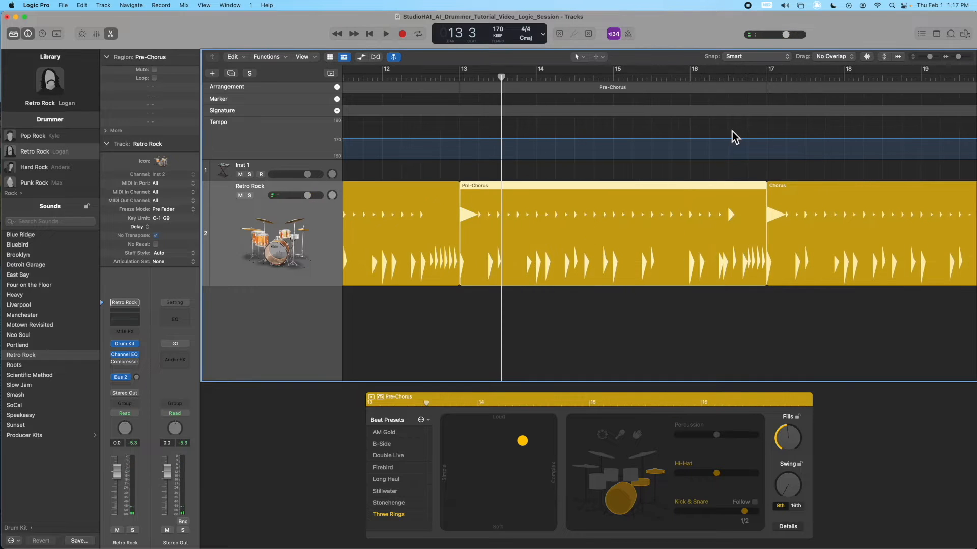
click(688, 78)
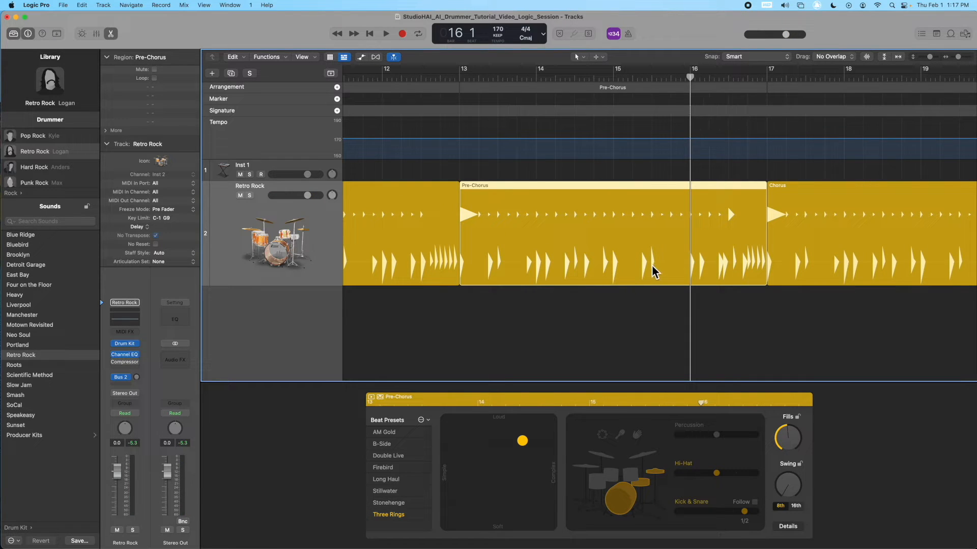
key(space)
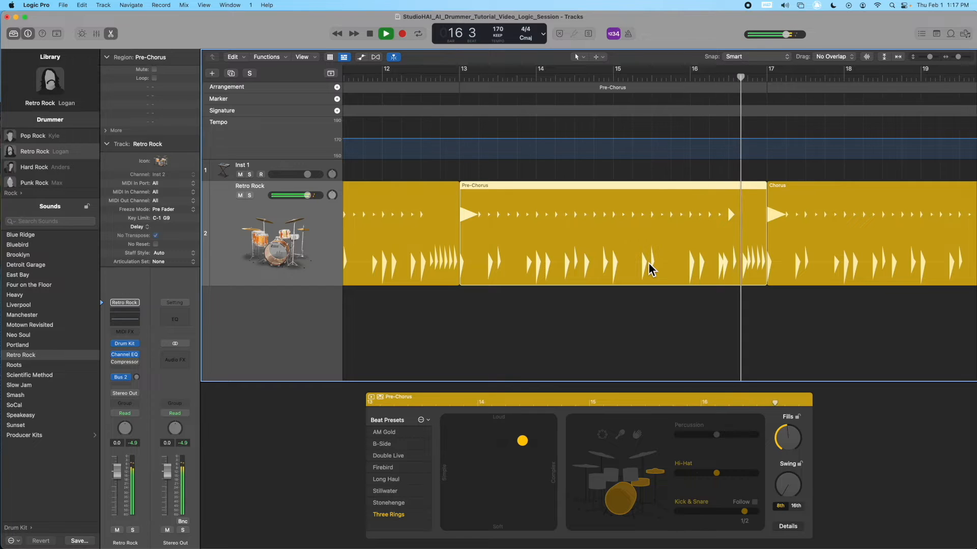
key(space)
click(690, 80)
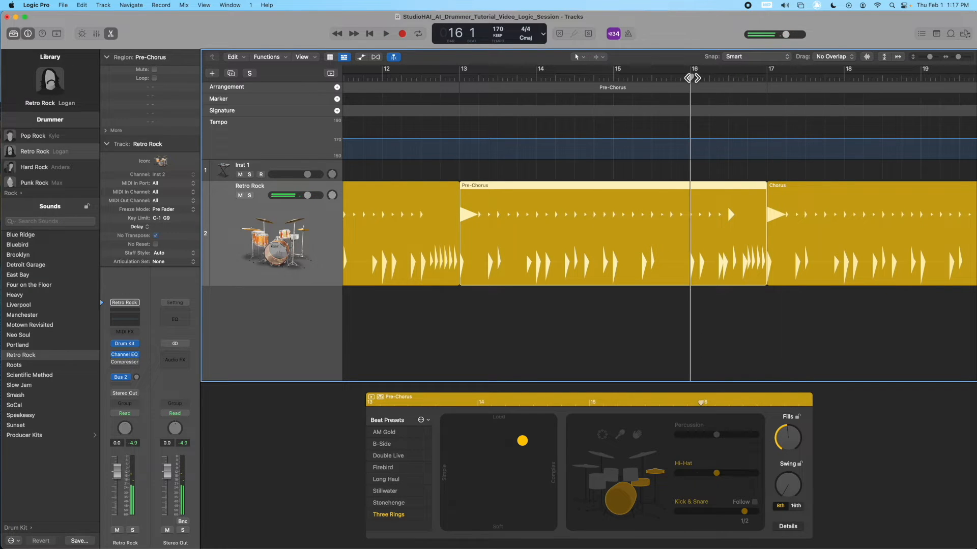
drag(787, 438, 785, 452)
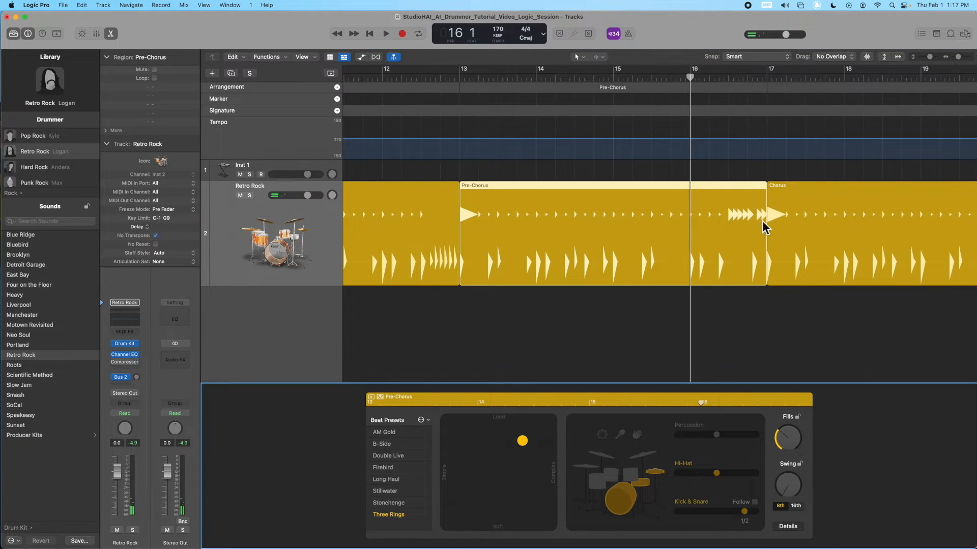
key(space)
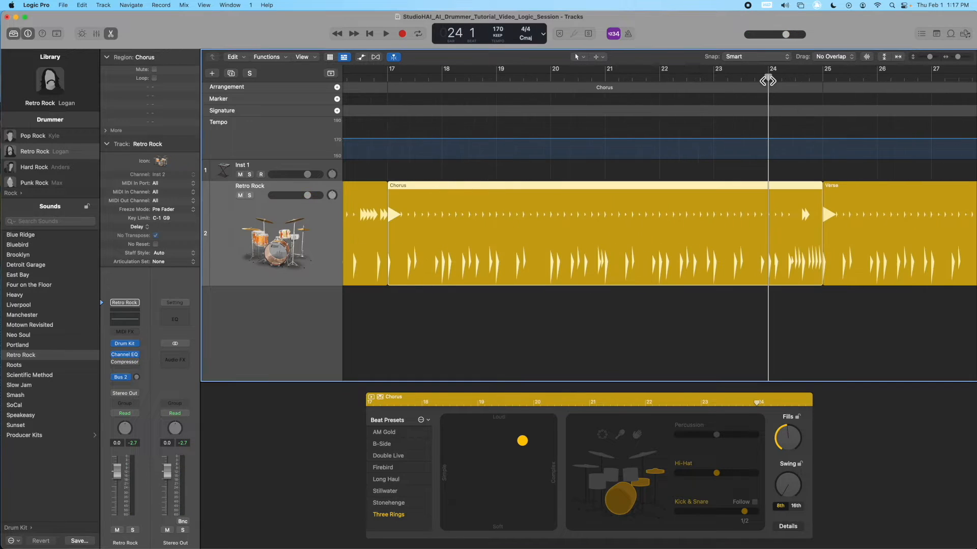
Lower the Fills amount slightly on the first Chorus region, playing its ending fill from bar 24 before and after the change
key(space)
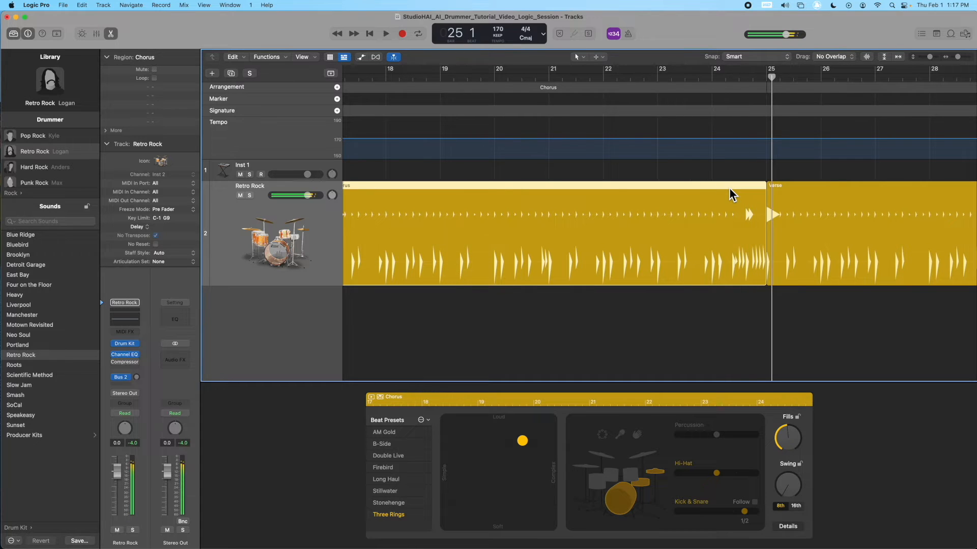
key(space)
mouse_move(796, 443)
mouse_down()
mouse_move(786, 438)
mouse_move(787, 451)
mouse_up()
key(space)
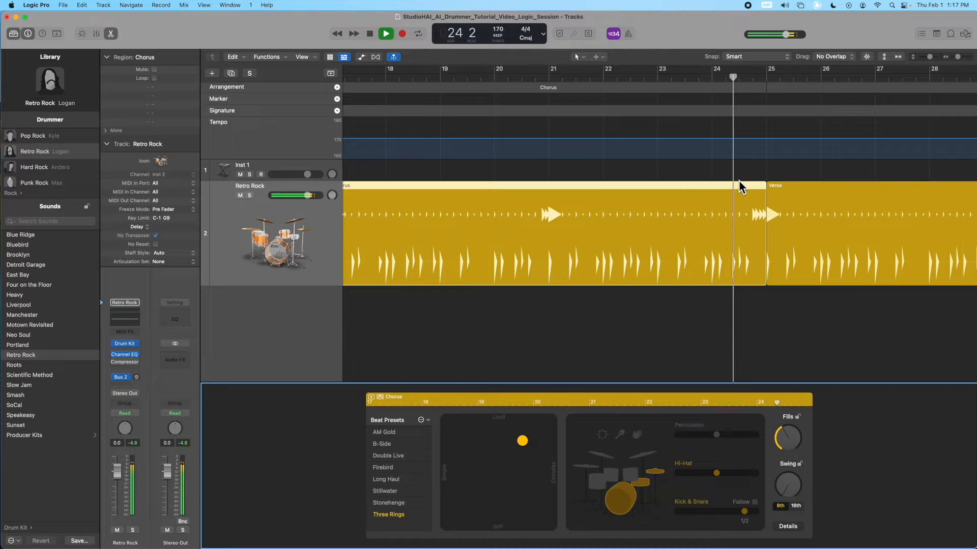
key(space)
Lower the Fills amount on the second Verse region and play its ending fill
scroll(780, 240, right, 5)
click(780, 247)
key(space)
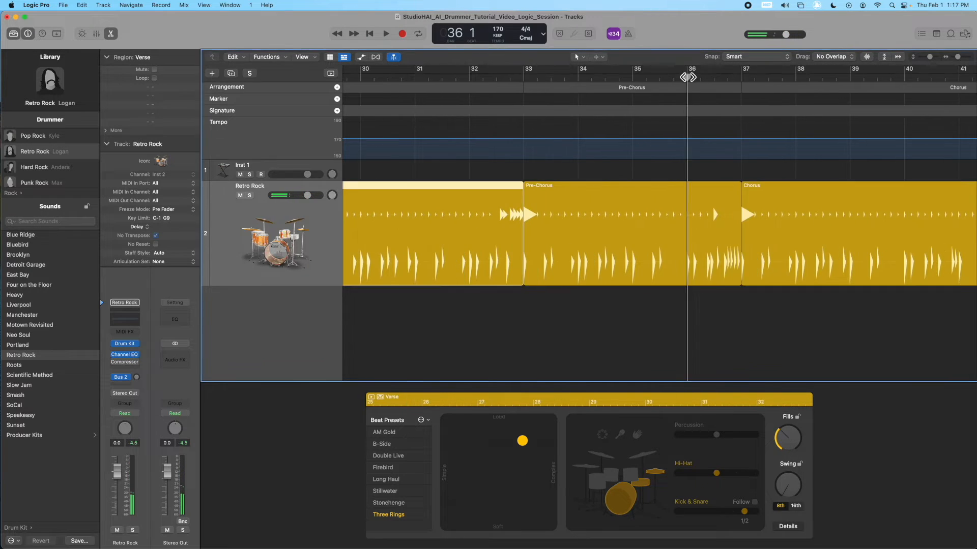
Lower the Fills amount on the second Pre-Chorus region, playing its ending fill from bar 36 before and after the change
key(space)
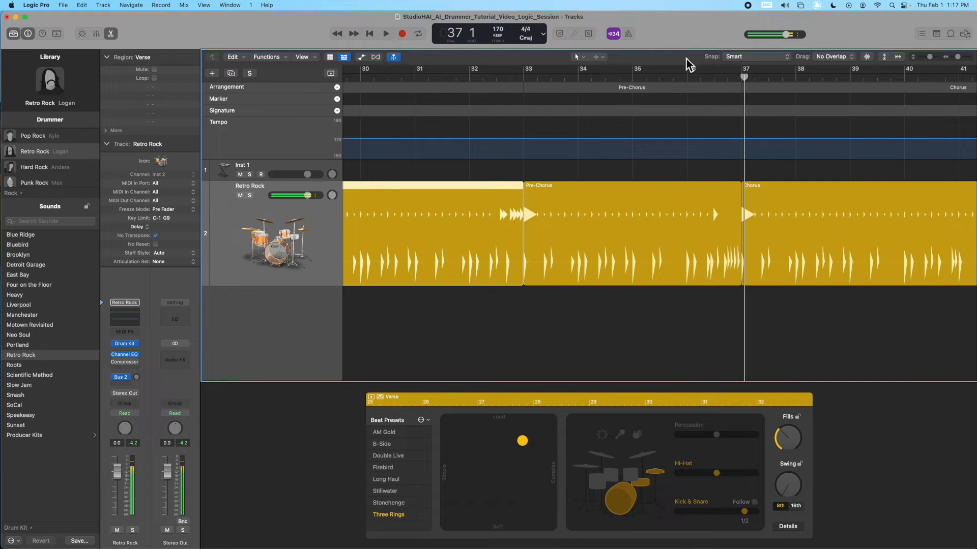
click(687, 79)
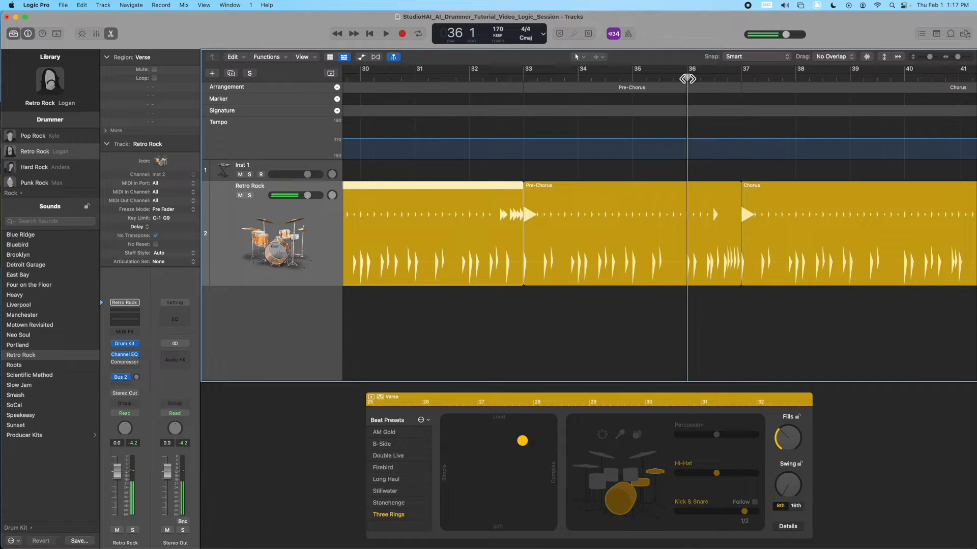
click(700, 269)
drag(794, 442, 787, 453)
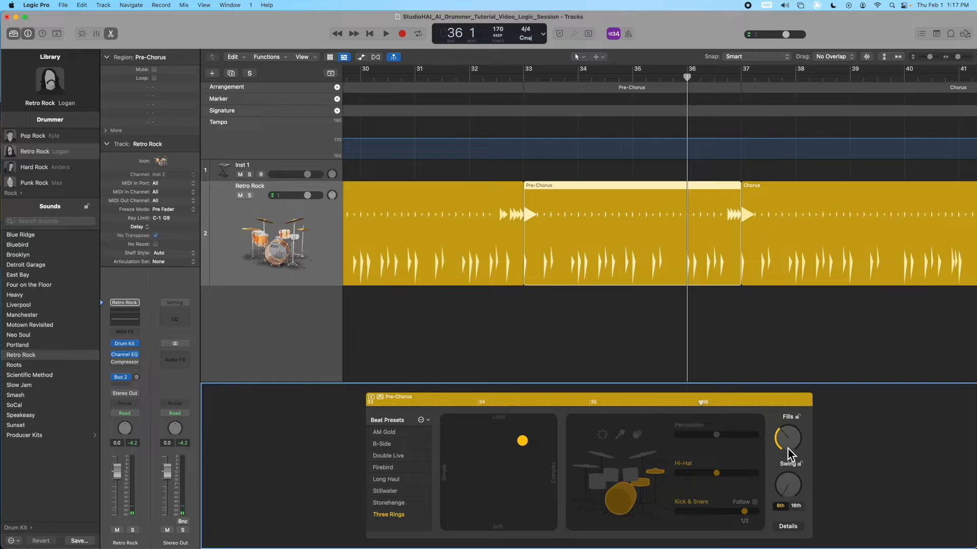
key(space)
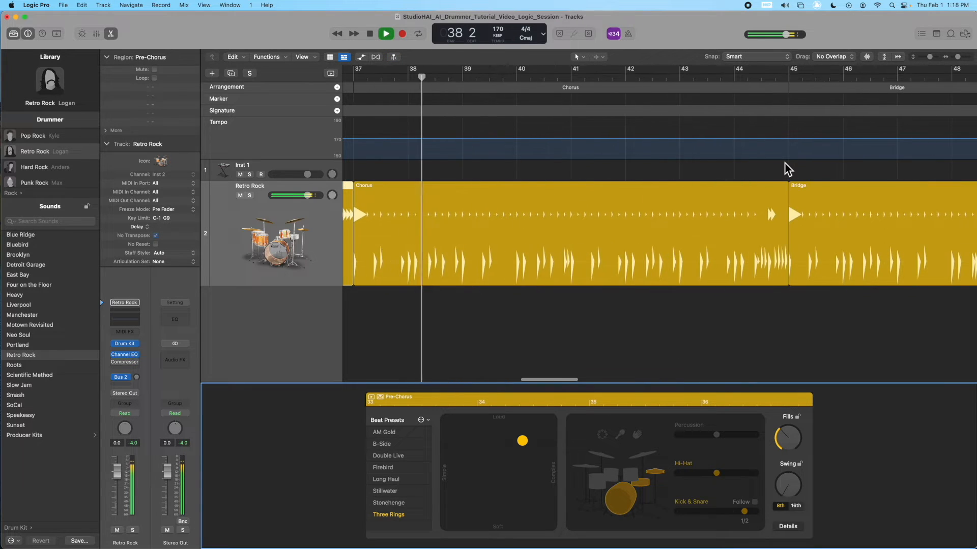
key(space)
Lower the Fills amount on the second Chorus region and play its ending fill from bar 44
click(734, 77)
click(747, 234)
mouse_move(788, 440)
mouse_down()
mouse_move(787, 429)
mouse_move(785, 451)
mouse_up()
key(space)
key(space)
Lower the Fills amount on the Bridge region and play its ending fill into the Outro
scroll(777, 341, right, 5)
click(707, 239)
click(698, 79)
key(space)
scroll(872, 120, right, 5)
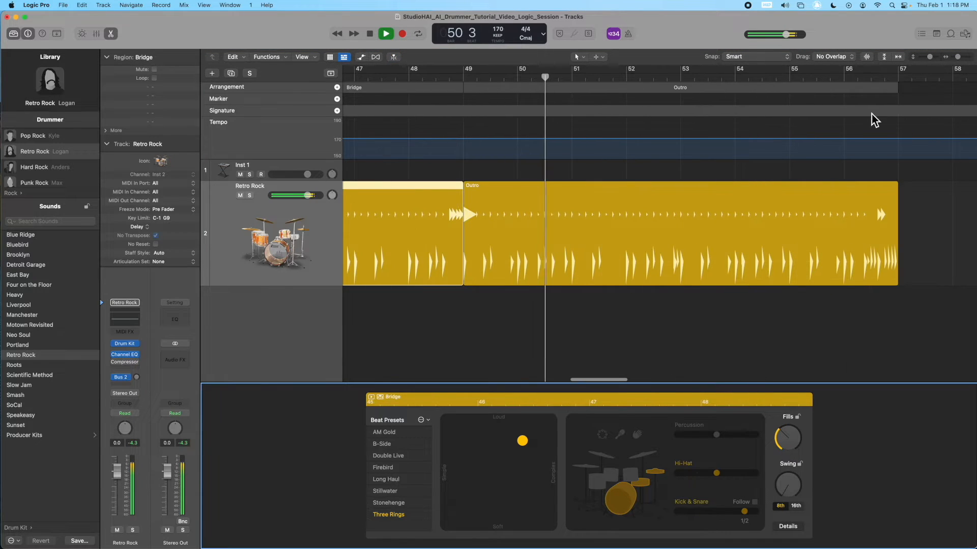
Adjust the Fills amount on the Bridge region, and play the Outro region's ending fill from bar 56
key(space)
click(843, 78)
click(786, 450)
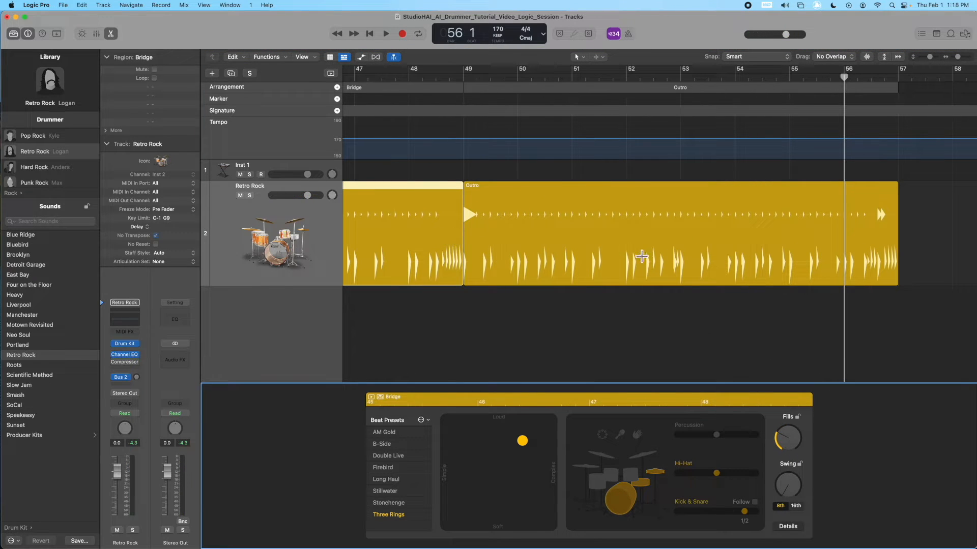
click(685, 214)
key(space)
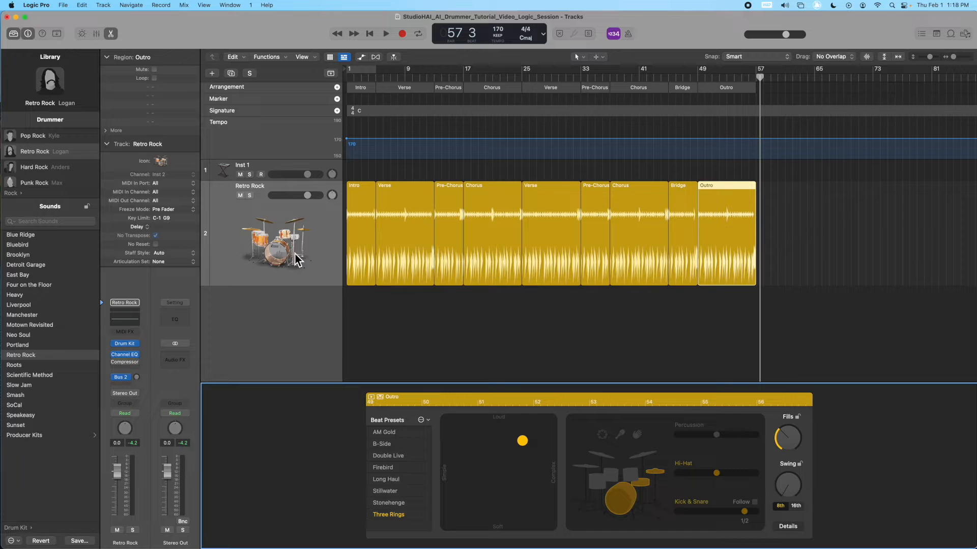
Examine the loudness and complexity settings of the Intro, first Verse, first Chorus and second Verse regions
click(597, 321)
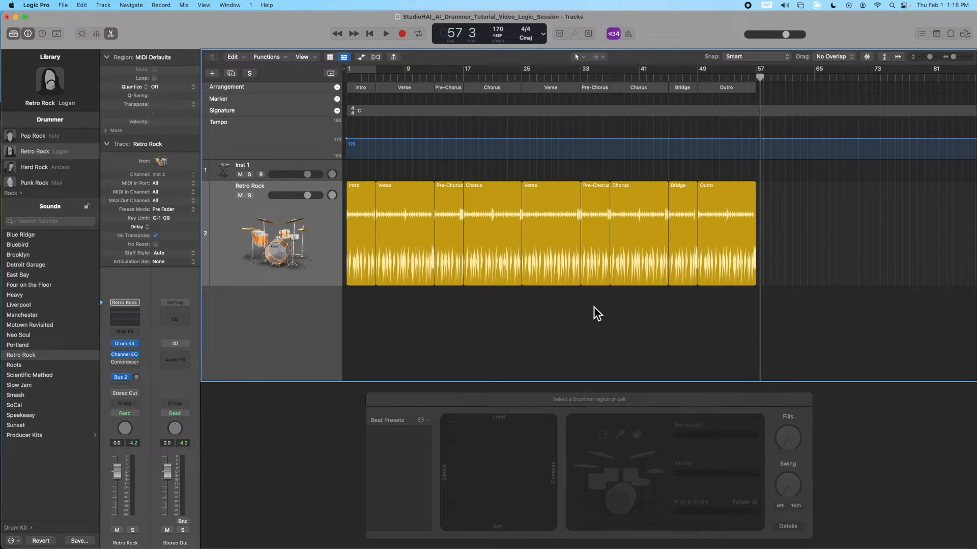
click(364, 255)
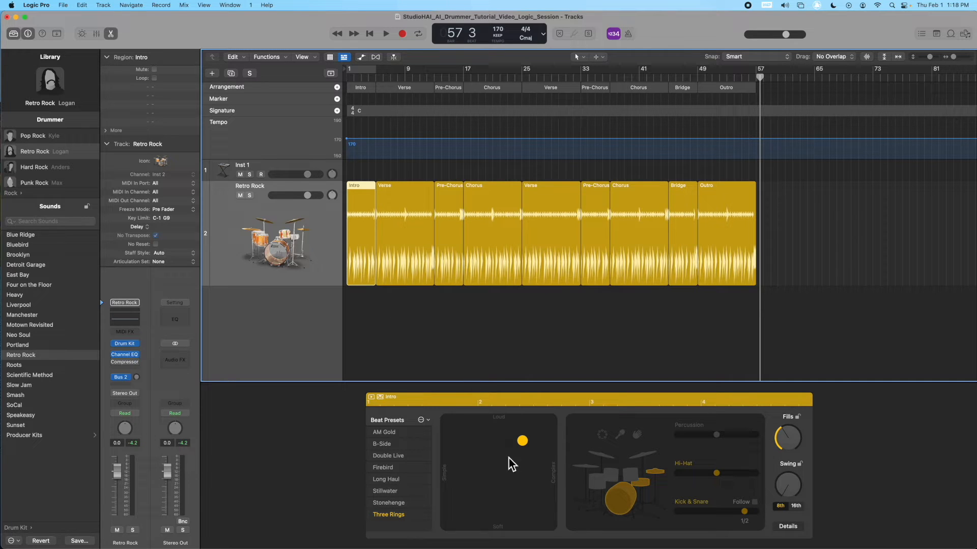
click(416, 264)
click(465, 252)
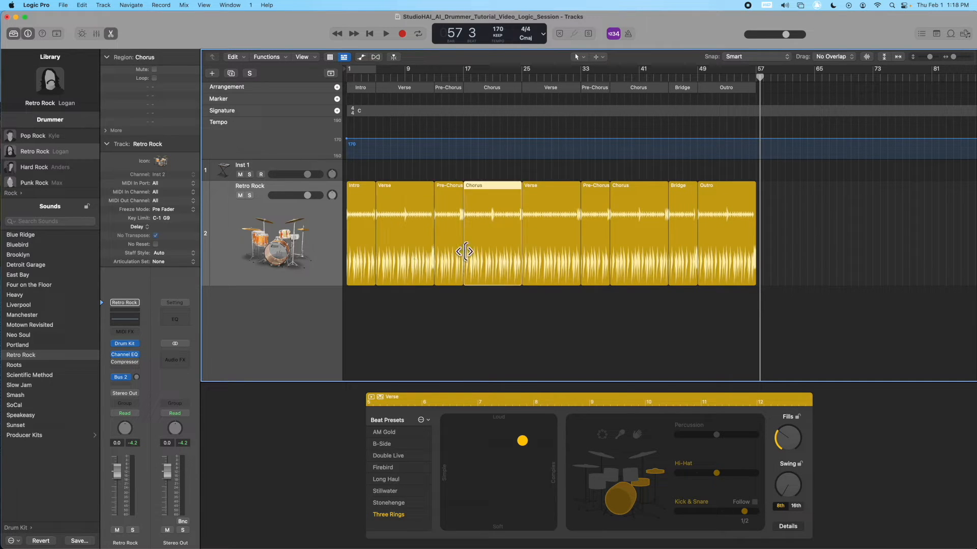
click(572, 254)
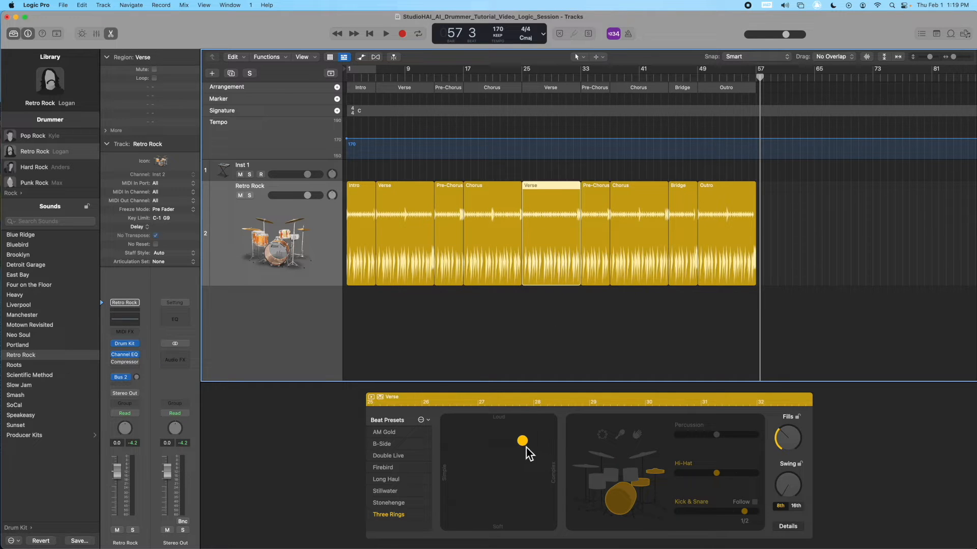
click(580, 79)
click(610, 79)
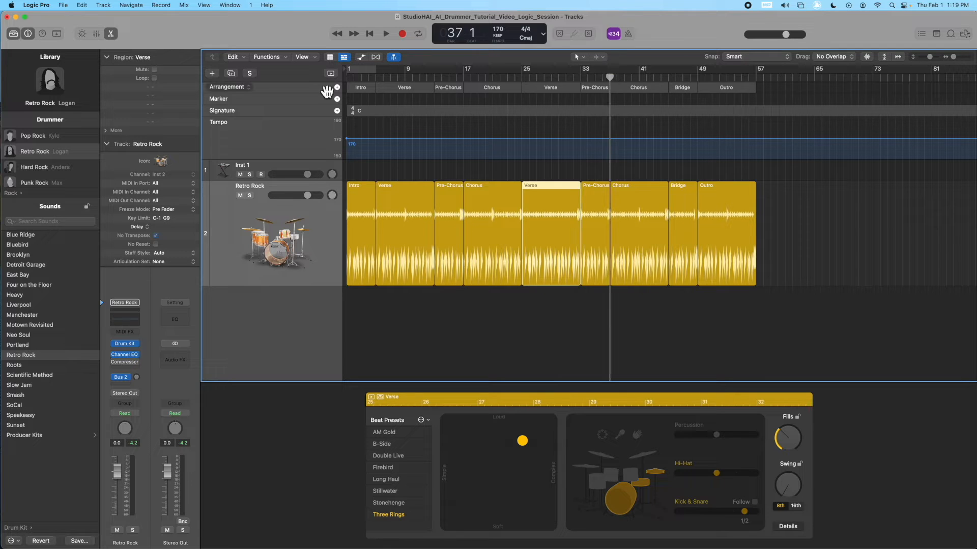
click(375, 77)
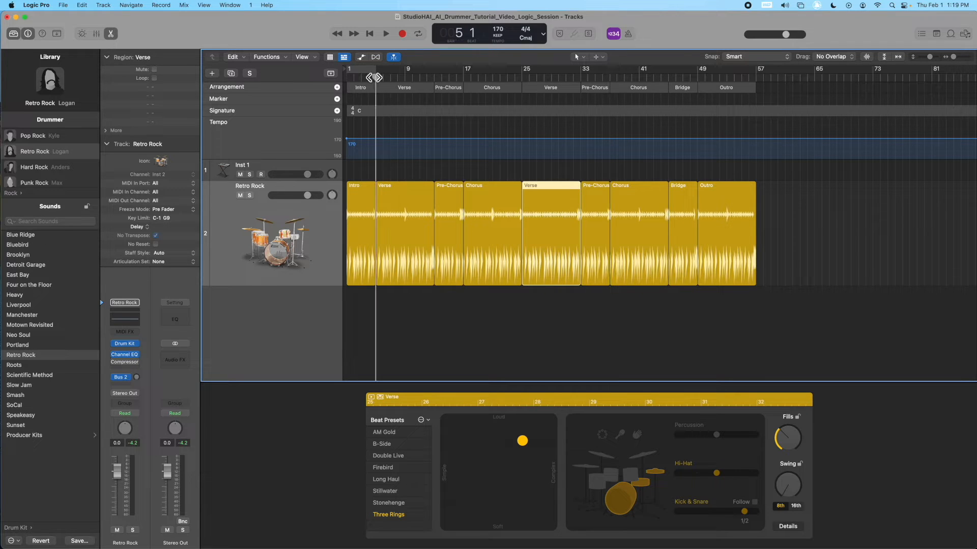
Make the Intro region much simpler and slightly softer, and the first Verse region moderately simpler and slightly softer
click(402, 321)
click(369, 207)
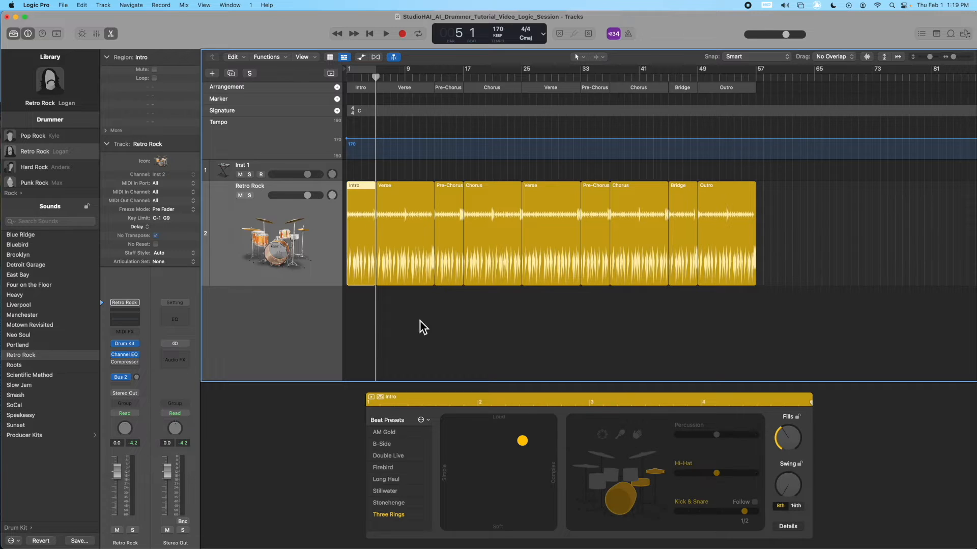
drag(528, 445, 468, 458)
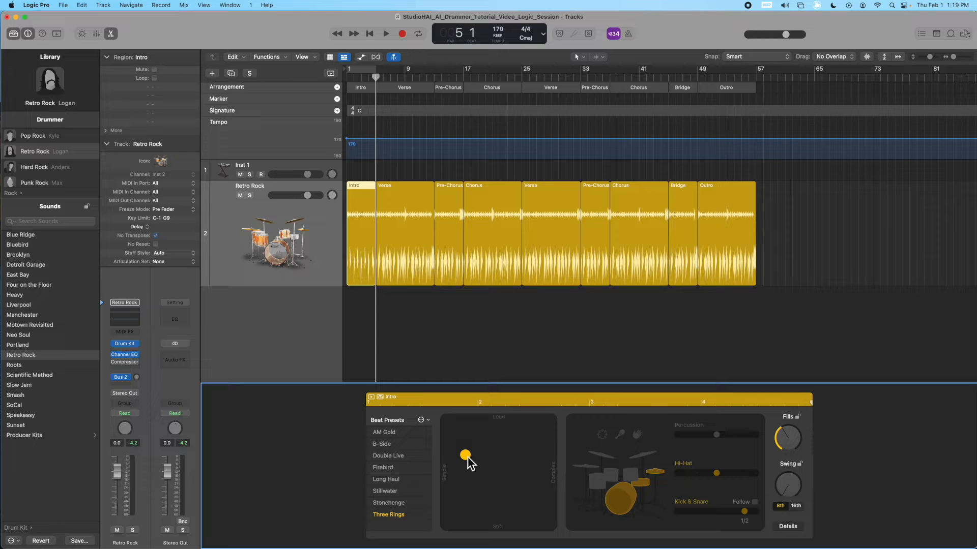
click(421, 239)
drag(524, 448, 502, 447)
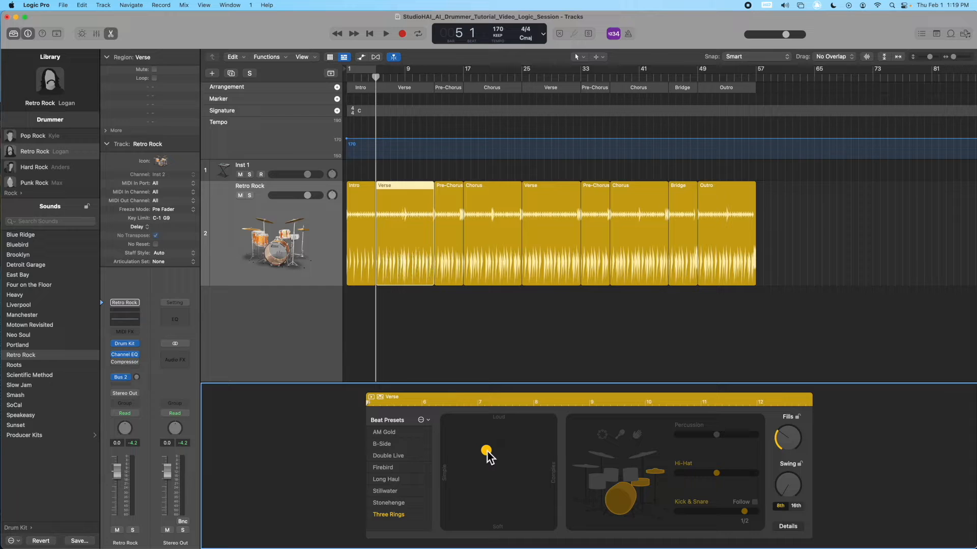
Make the first Pre-Chorus region simpler and slightly softer, and the first Chorus region somewhat simpler while keeping it loud
click(457, 195)
drag(526, 451, 493, 451)
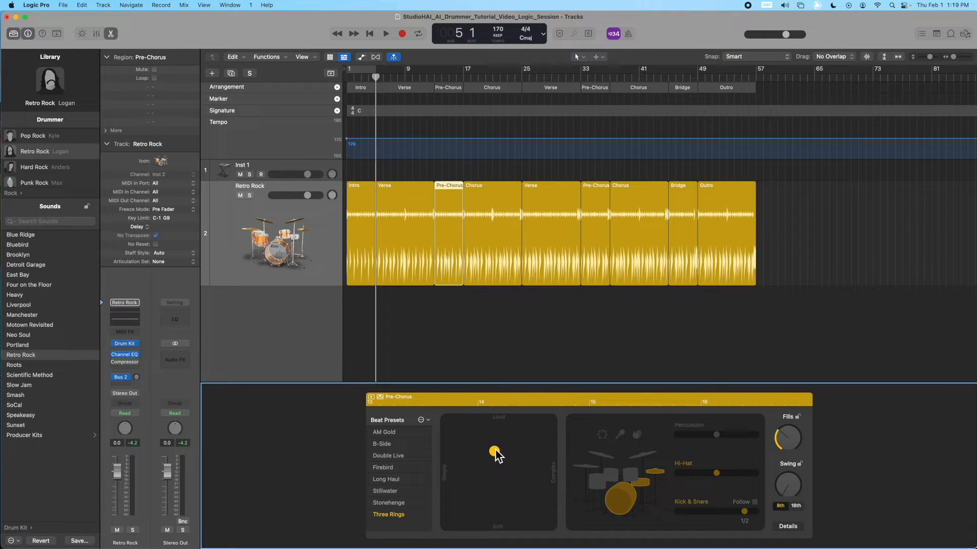
click(505, 226)
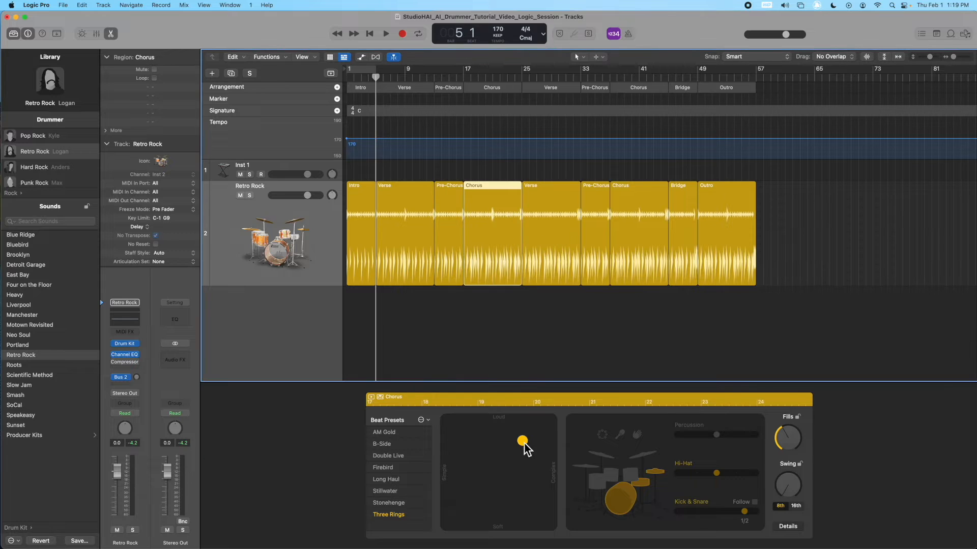
drag(524, 443, 501, 443)
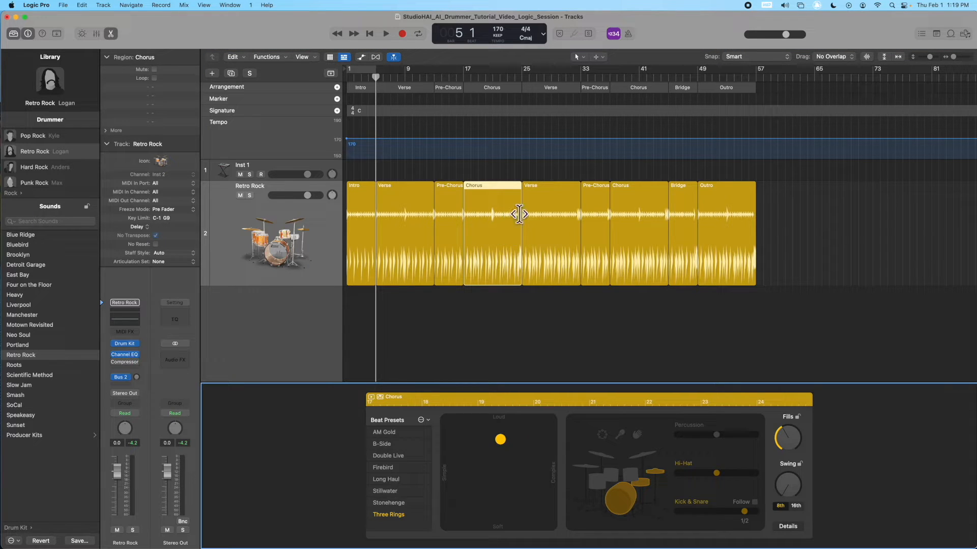
Make the second Verse and second Pre-Chorus regions simpler and slightly softer, keeping the Pre-Chorus a bit more complex than the Verse
click(550, 231)
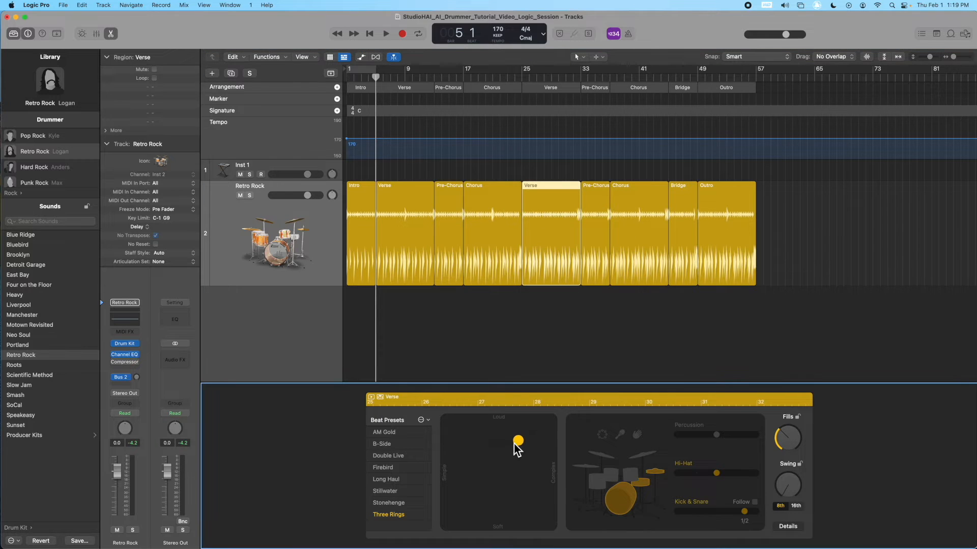
drag(514, 444, 481, 453)
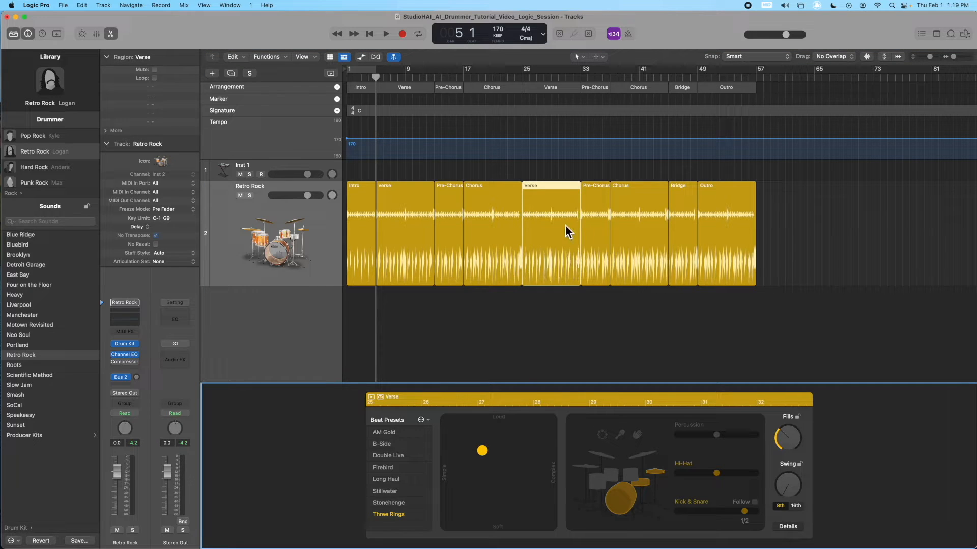
click(595, 231)
drag(524, 443, 494, 451)
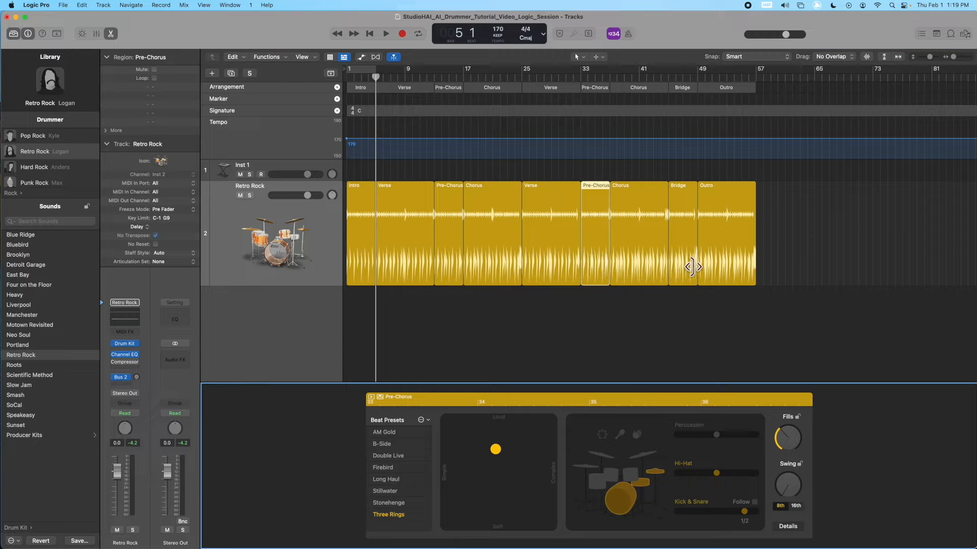
Nudge the second Chorus region slightly louder, and make the Bridge region slightly simpler and softer
click(642, 212)
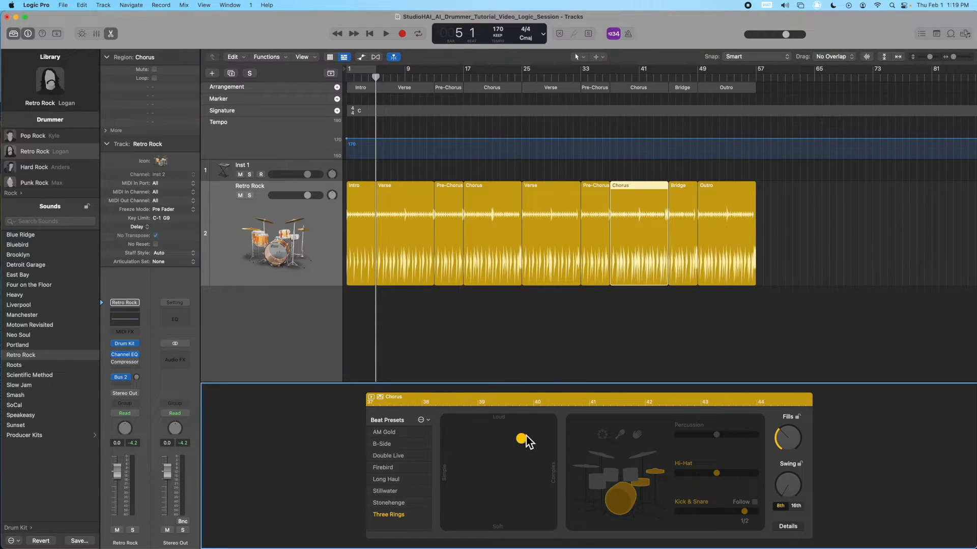
click(682, 197)
drag(518, 442, 513, 448)
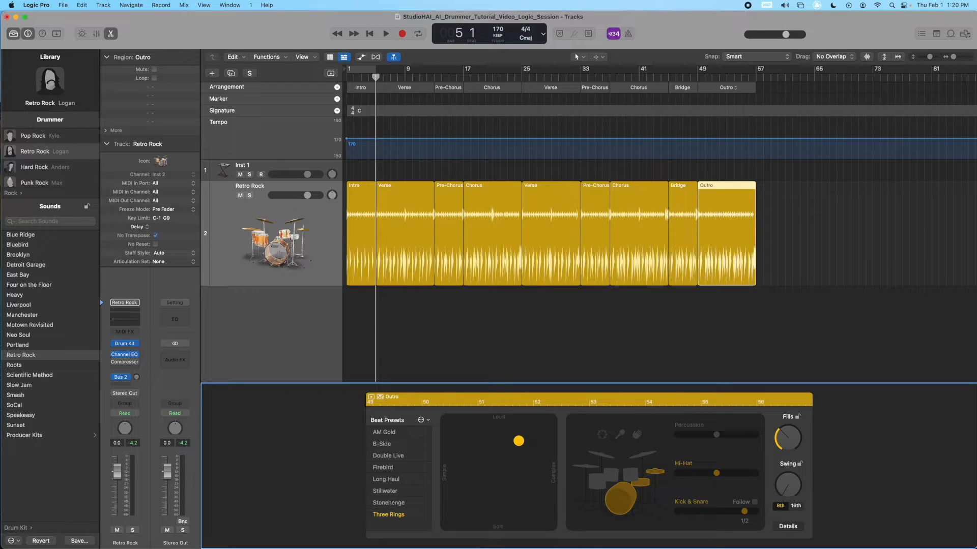
Try the Stonehenge beat preset on the Outro region and switch it back to Three Rings
click(374, 77)
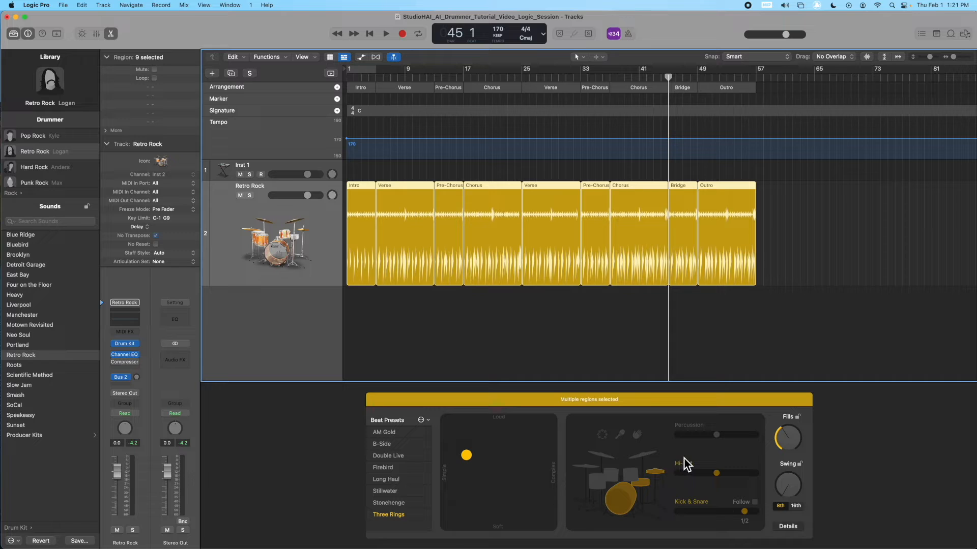
click(699, 320)
click(731, 240)
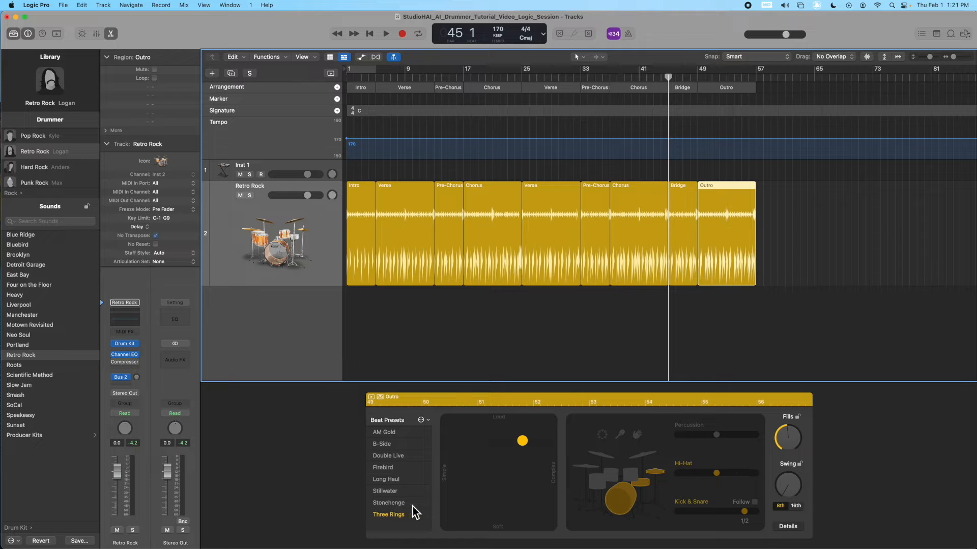
click(406, 504)
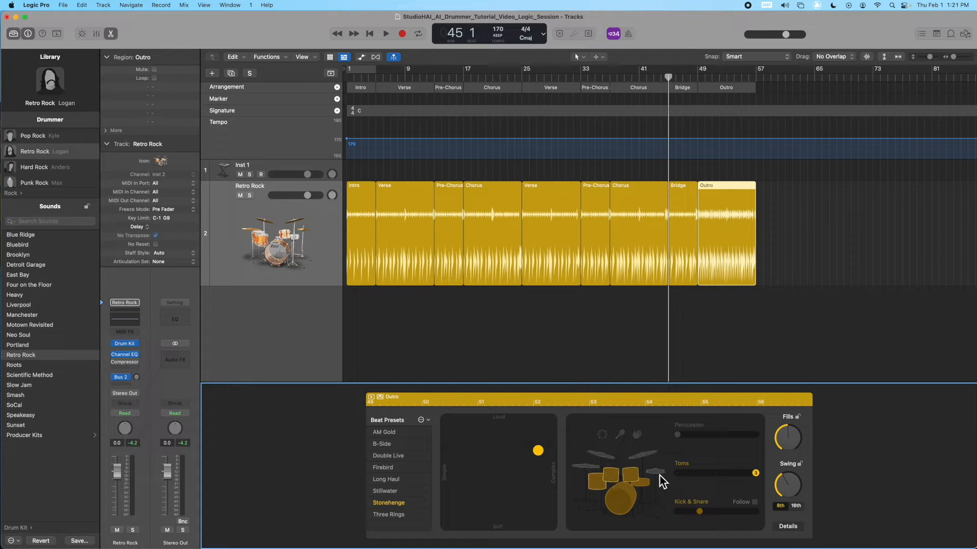
click(389, 516)
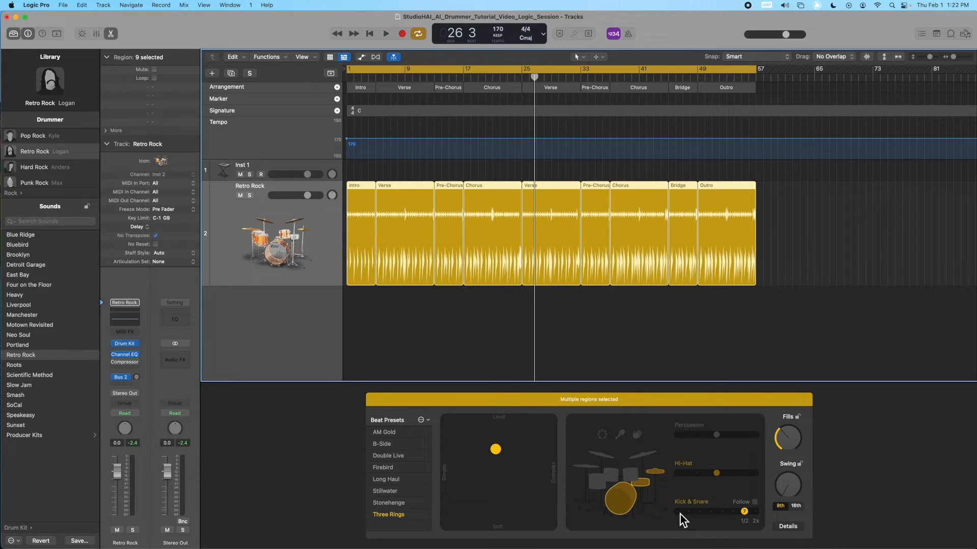
Set Kick & Snare to its lowest variation on all nine selected regions, and play the song from the beginning
click(680, 513)
key(Return)
key(space)
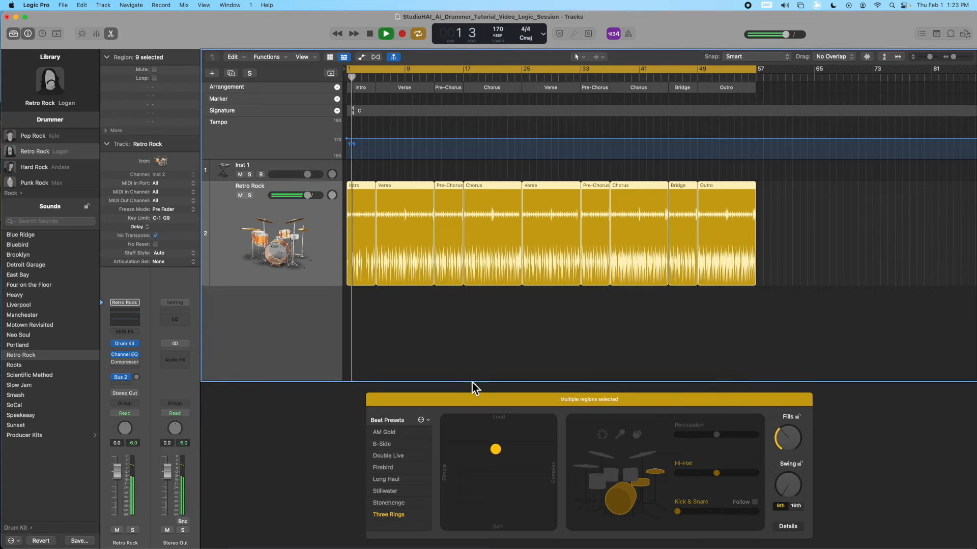
click(633, 414)
key(space)
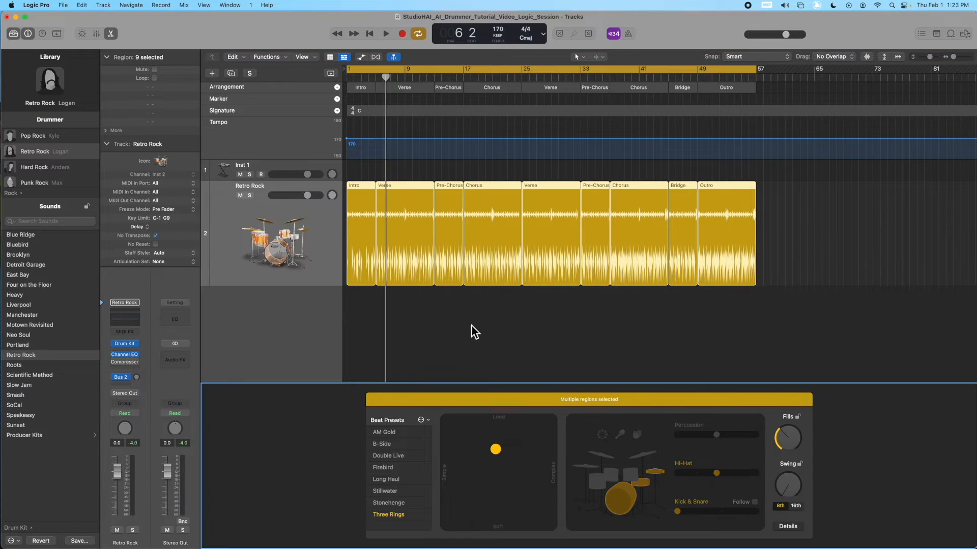
Raise the Kick & Snare variation on both Chorus regions to near the middle of its range
click(487, 321)
click(493, 233)
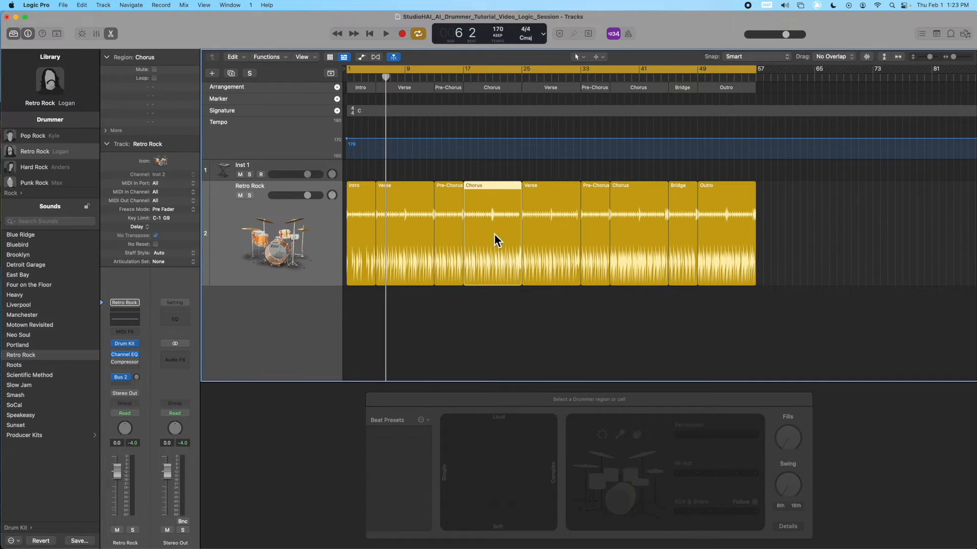
shift+click(636, 249)
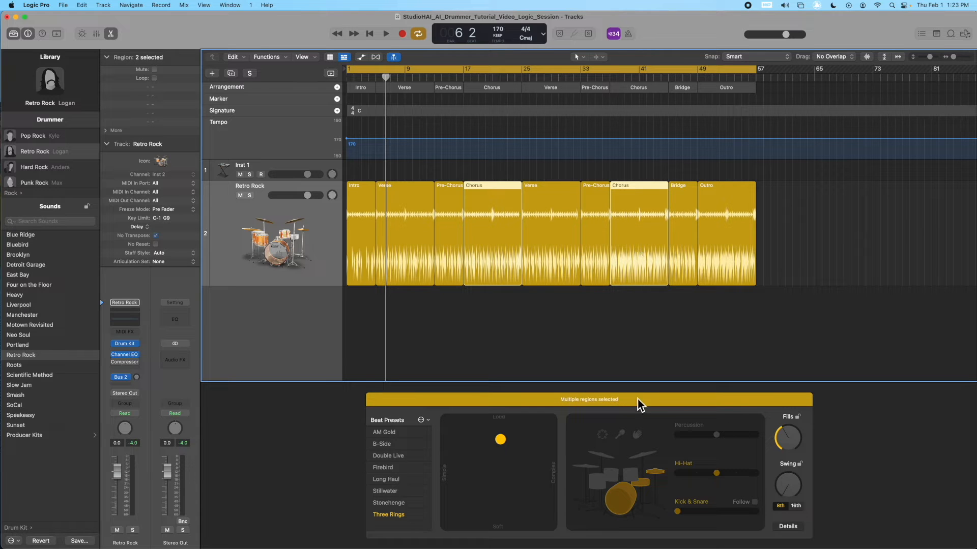
drag(678, 512, 711, 513)
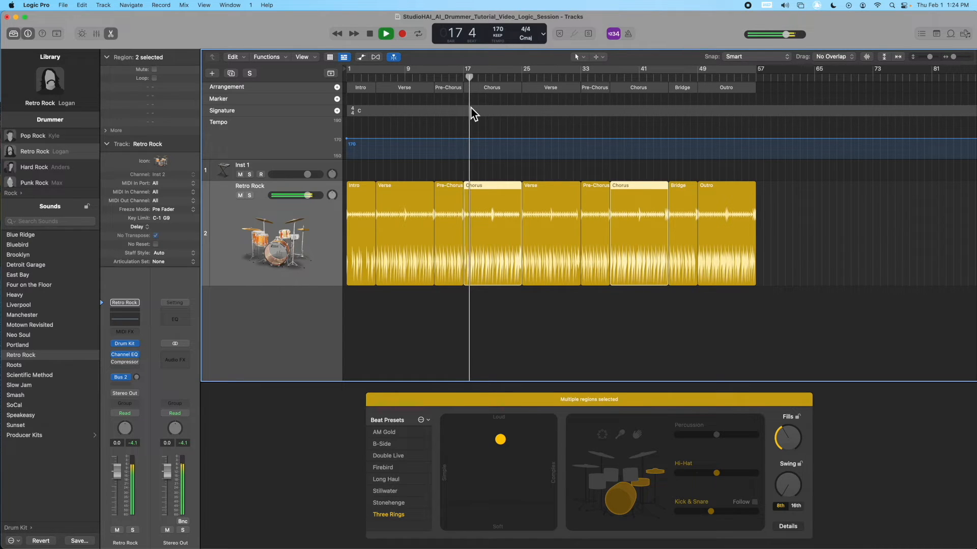
Try Kick & Snare variation 3 and the half-time 1/2 setting on the Bridge region, playing it from bar 45
click(686, 209)
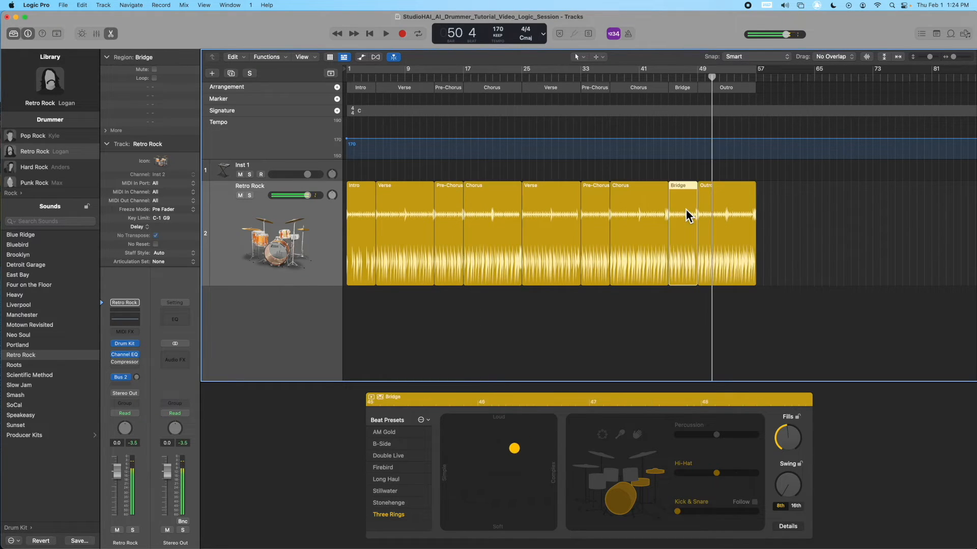
drag(680, 517, 702, 518)
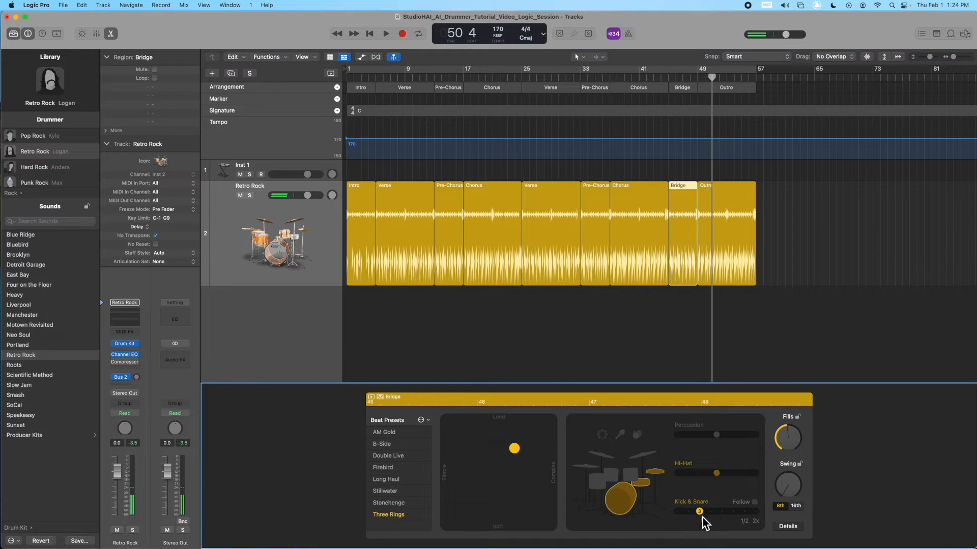
double_click(667, 77)
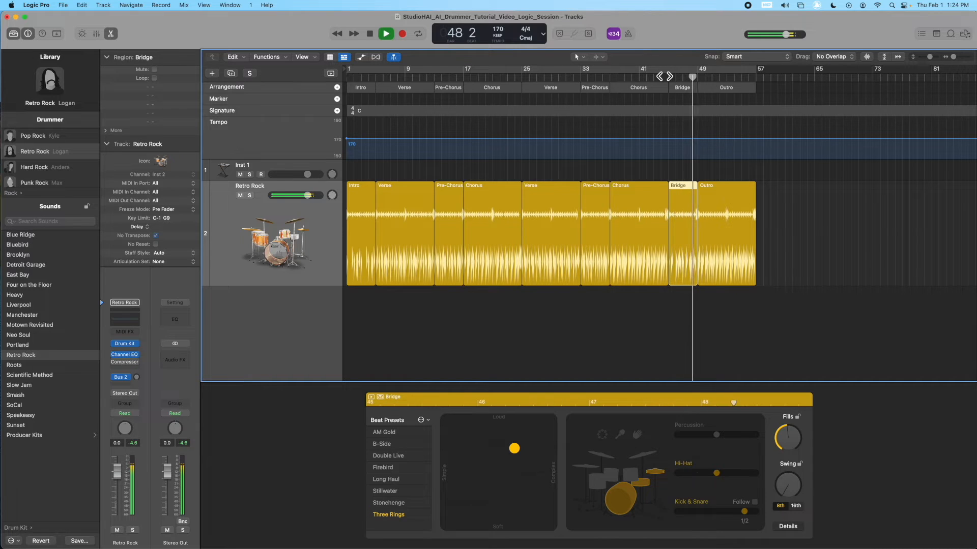
key(space)
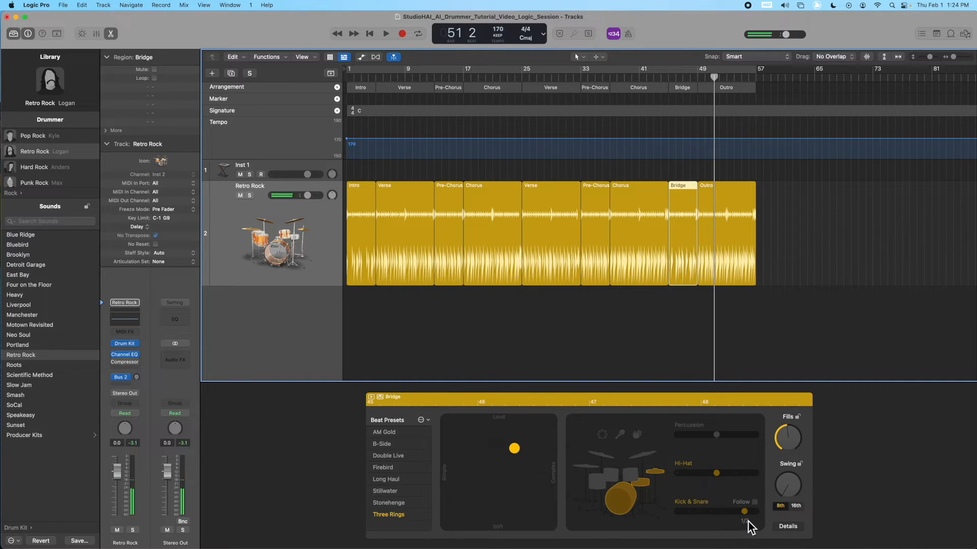
Audition the double-time 2x Kick & Snare setting on the Bridge from bar 45, and lower the variation to just below the 1/2 setting
drag(747, 524, 756, 514)
double_click(669, 77)
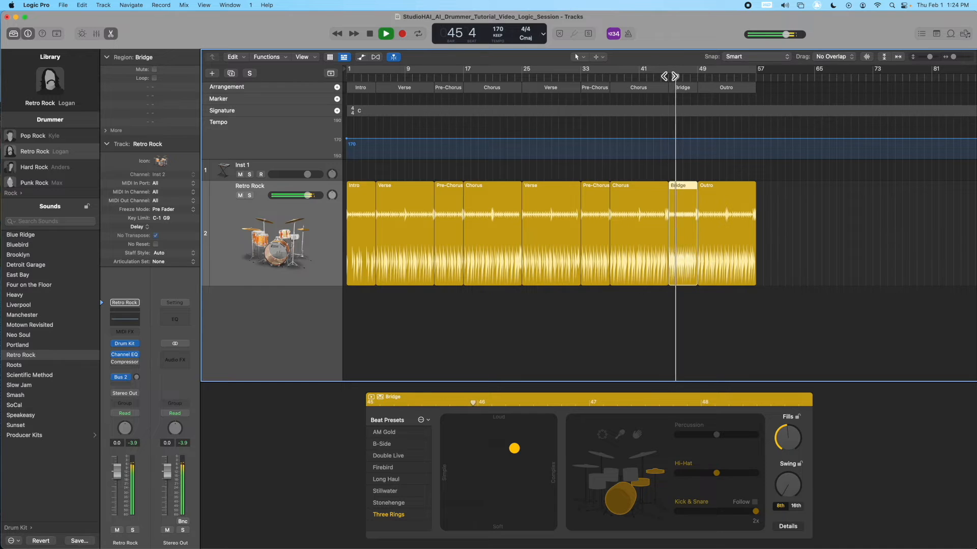
key(space)
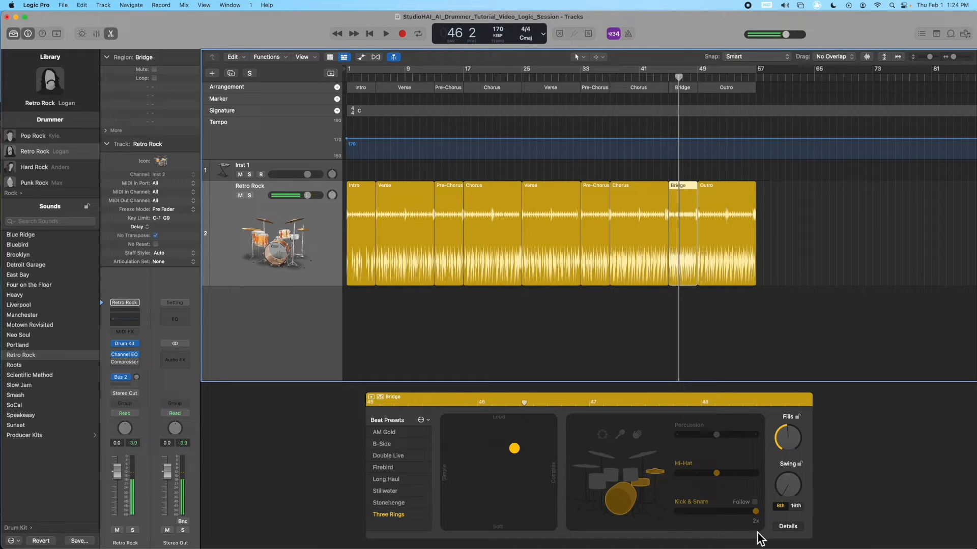
drag(756, 512, 733, 512)
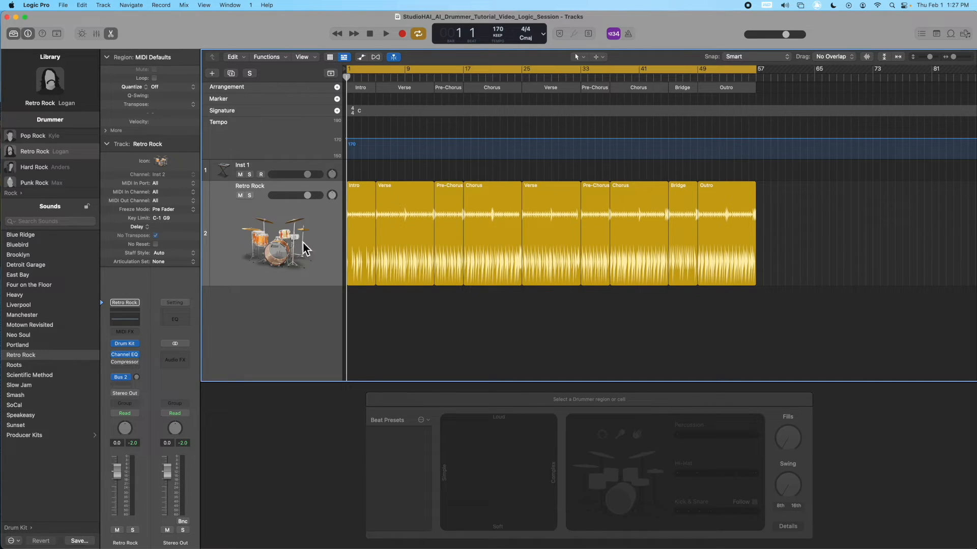
Select all nine drummer regions, load the Four on the Floor kit, and play the song to audition it
drag(741, 310, 362, 228)
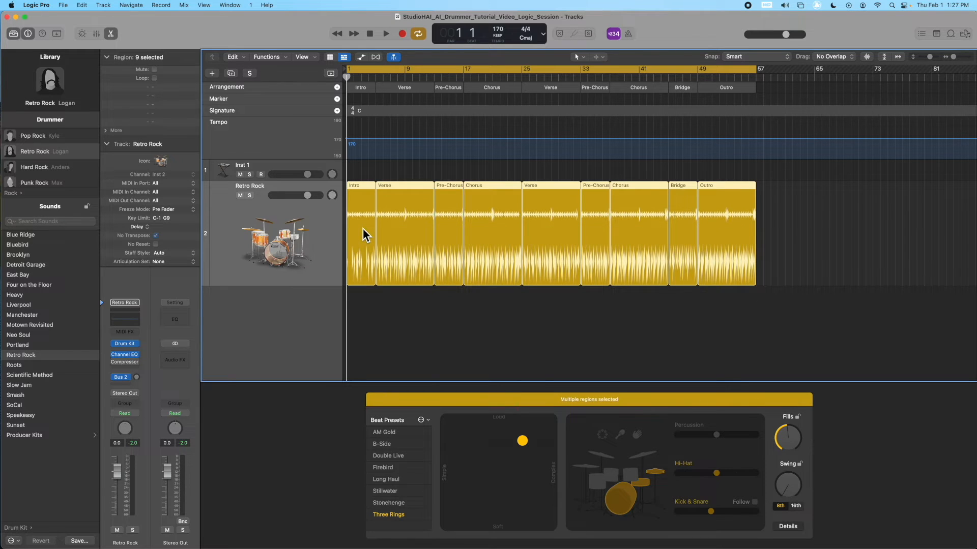
click(45, 288)
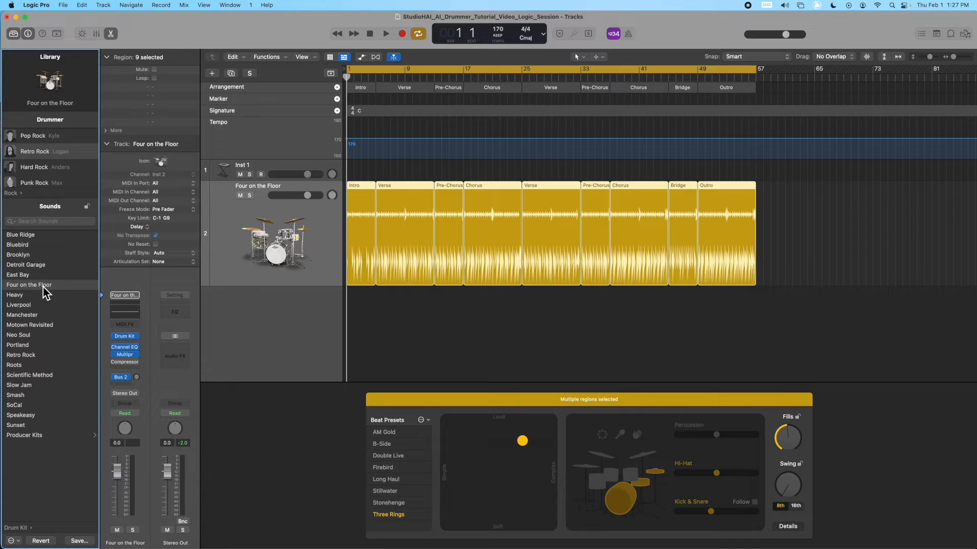
key(space)
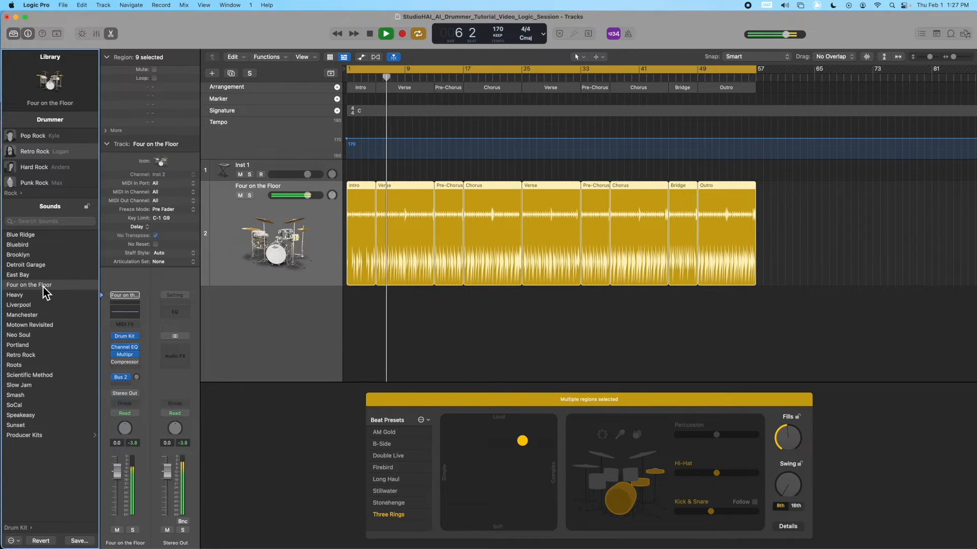
key(space)
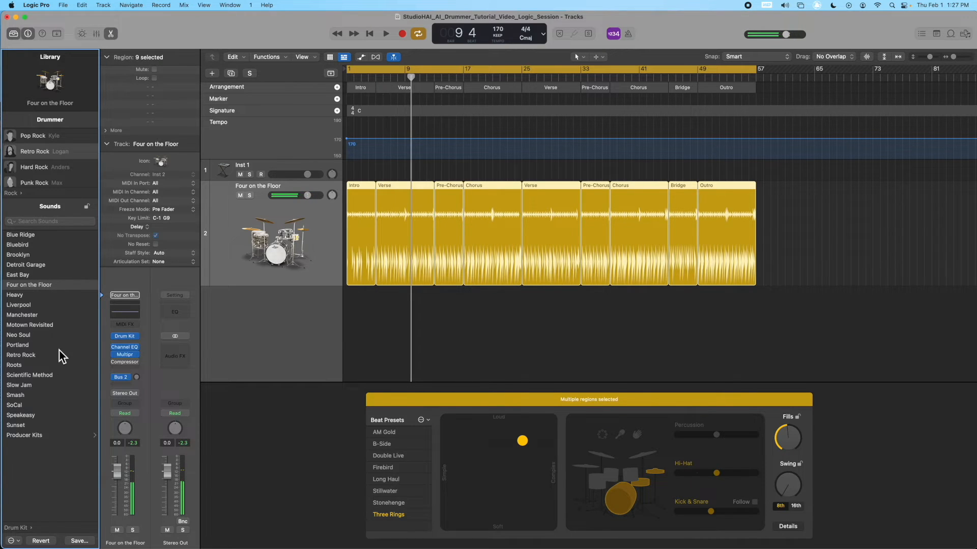
Audition the Smash kit from the beginning of the song, and switch the drummer track to the Roots kit
click(36, 395)
key(Return)
key(space)
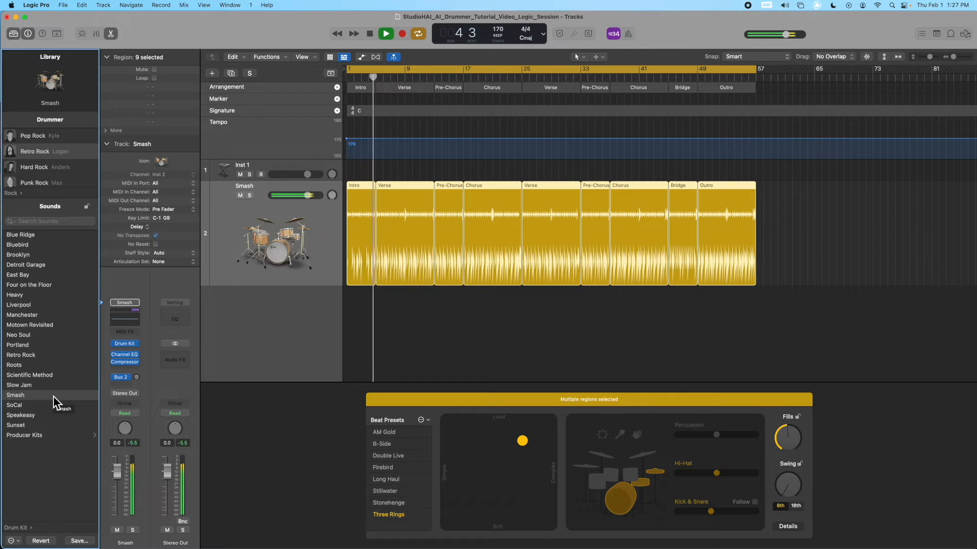
click(69, 364)
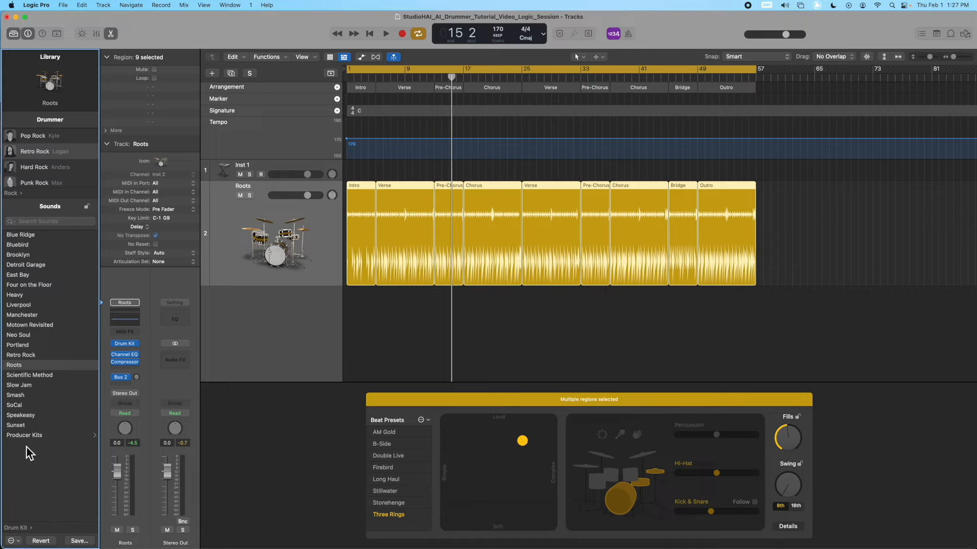
Browse the Electronic Drum Kit sounds, load Autumn Leaves on the drummer track, and audition it
click(25, 529)
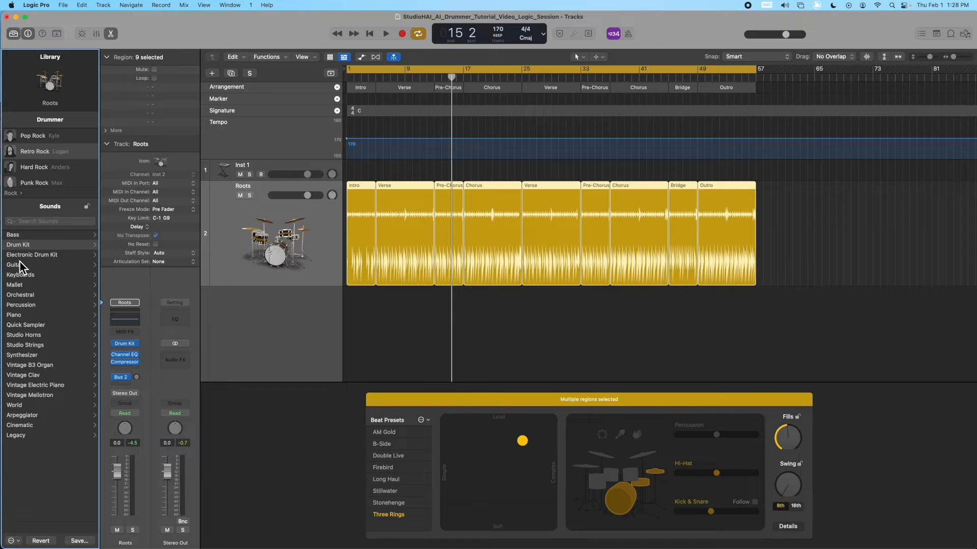
click(56, 256)
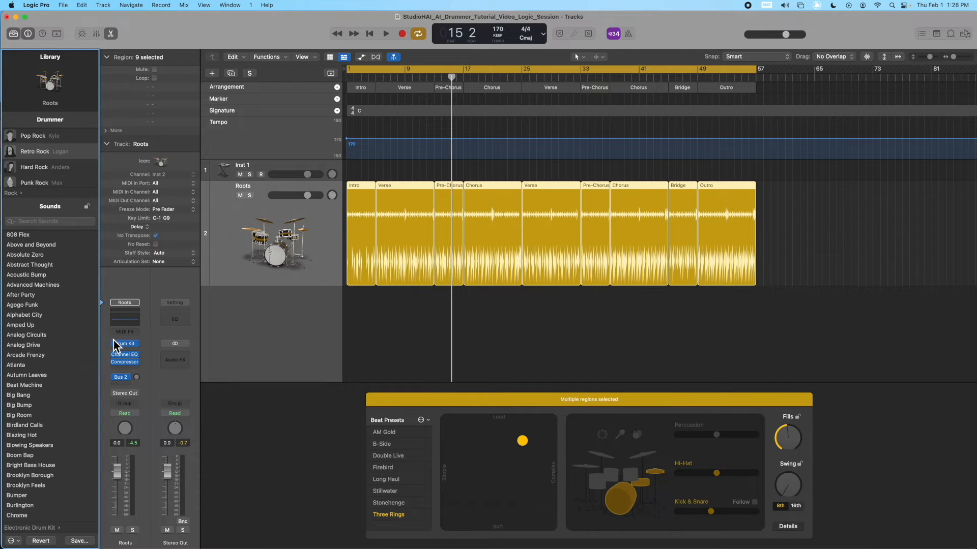
scroll(71, 373, down, 15)
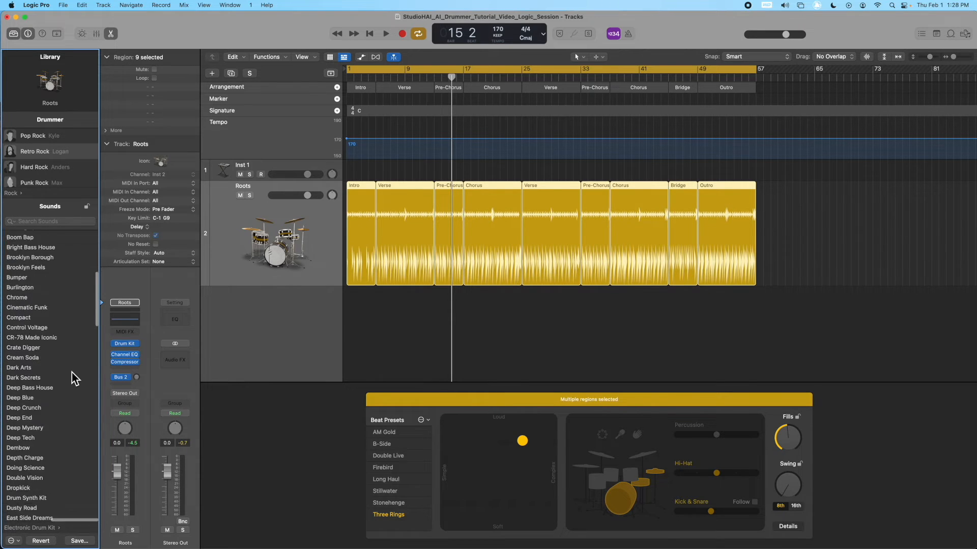
scroll(72, 373, down, 20)
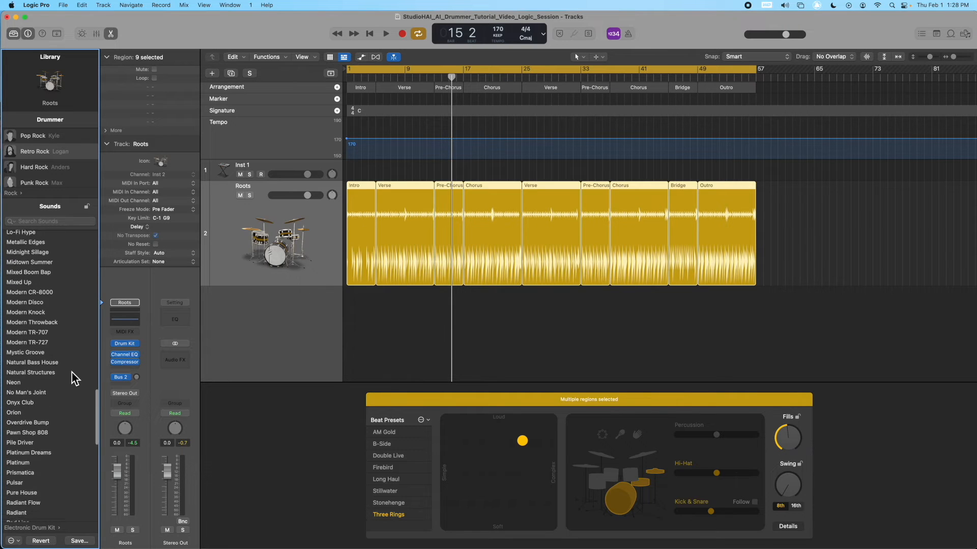
scroll(72, 372, up, 20)
click(72, 374)
key(space)
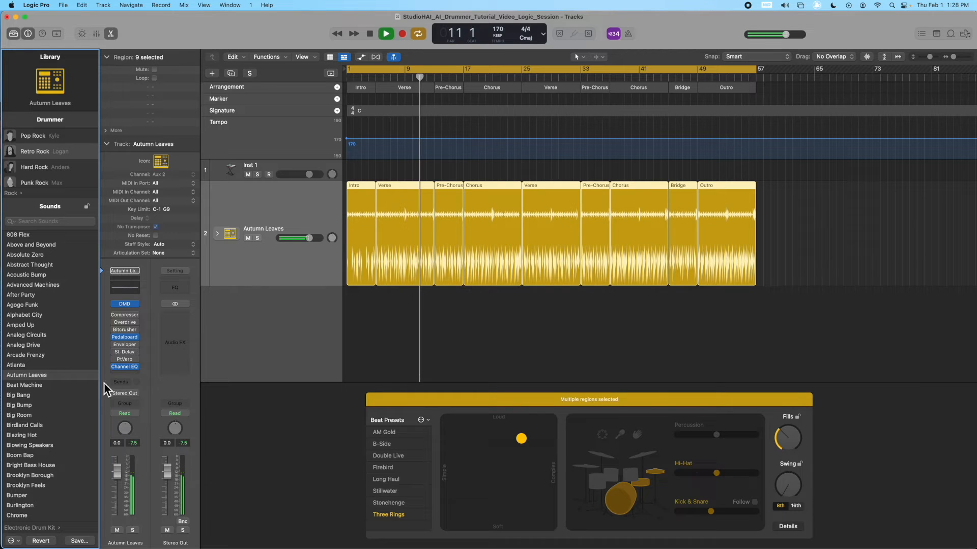
key(space)
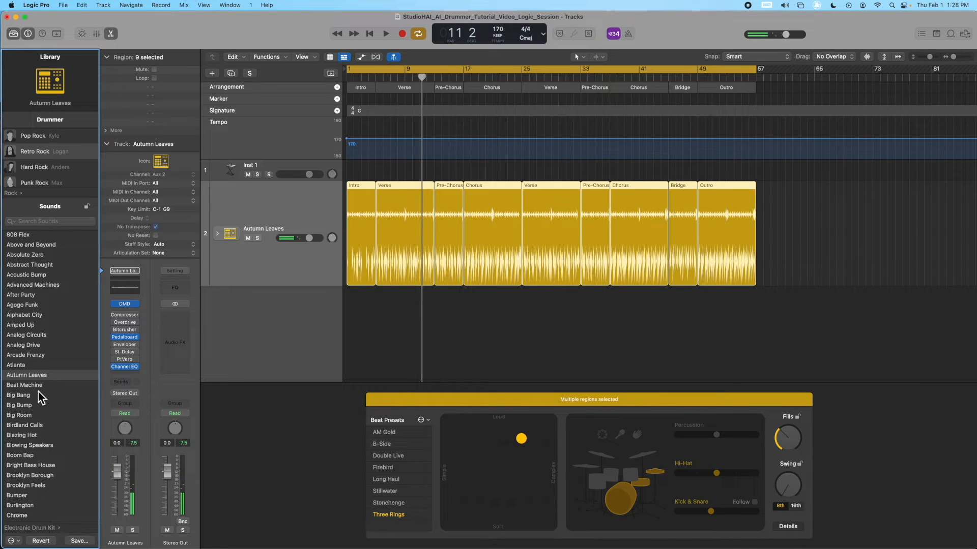
Try the Big Bump electronic kit, load Pure House in its place, and play the song to audition it
click(39, 405)
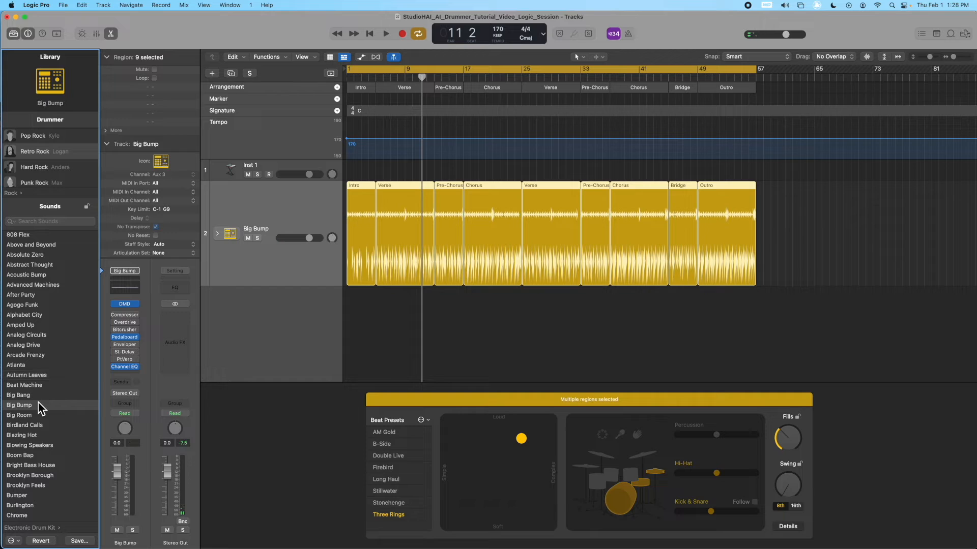
key(space)
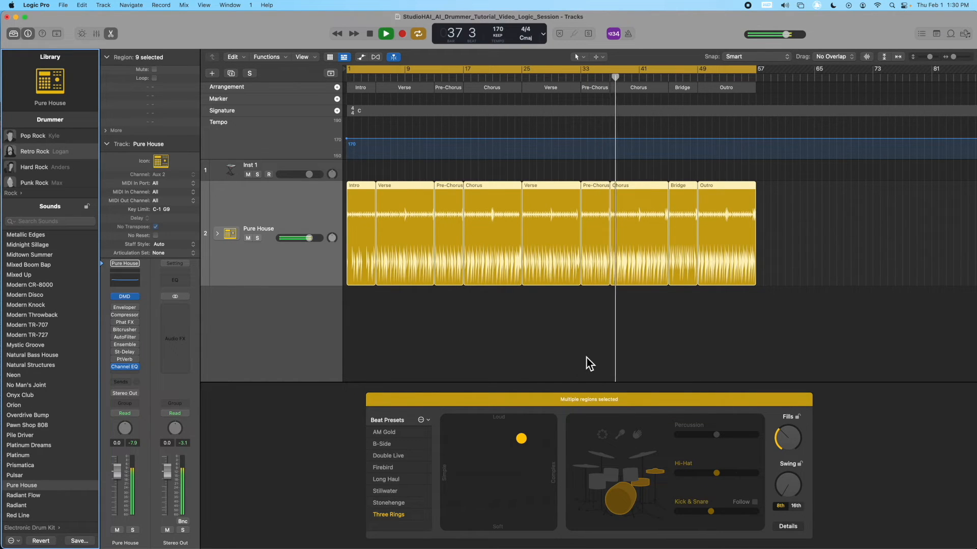
key(space)
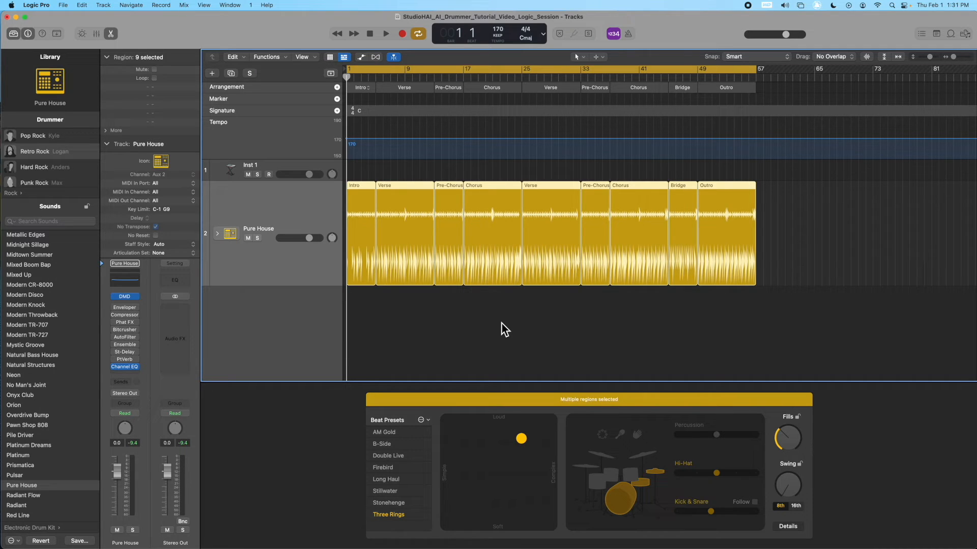
key(space)
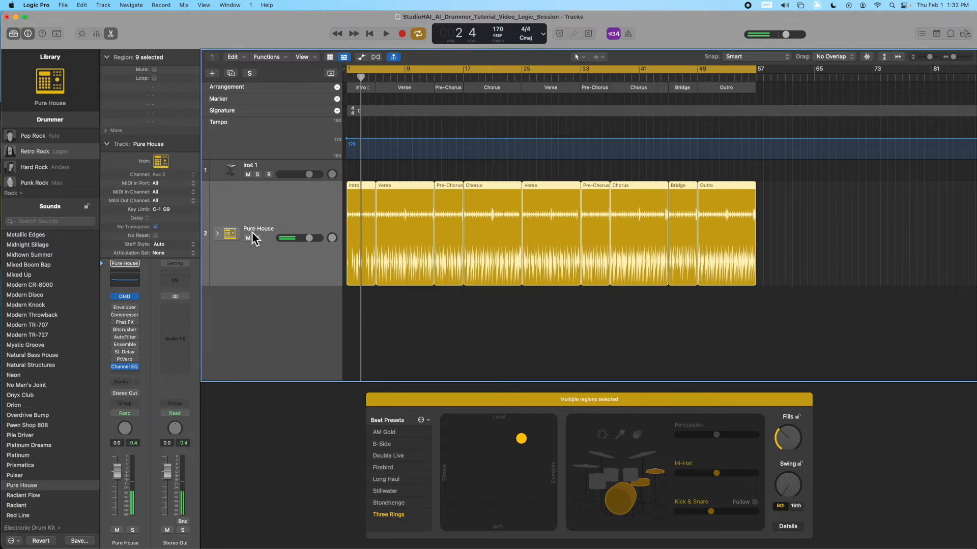
Open the Pure House kit in Drum Machine Designer, move its window clear of the track headers, and play from the beginning
click(230, 234)
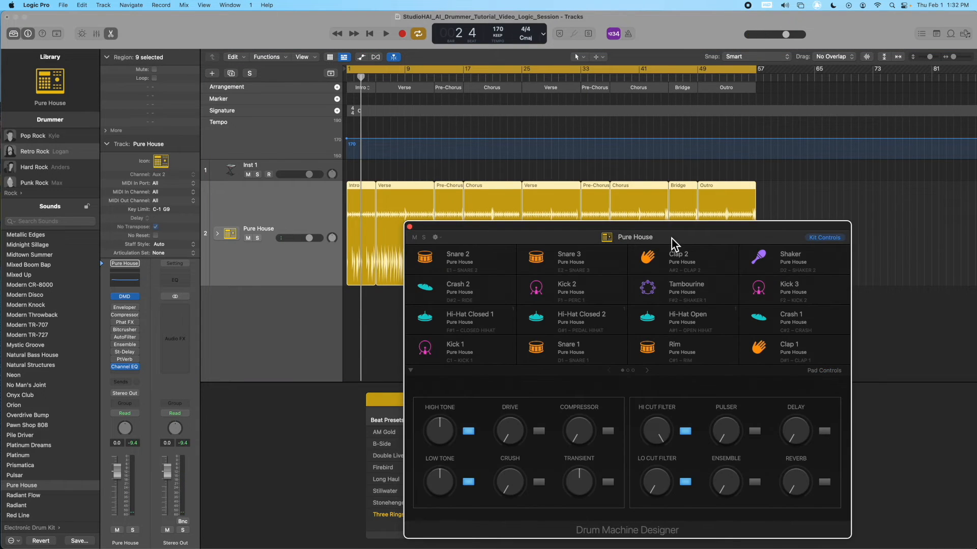
drag(730, 227, 786, 187)
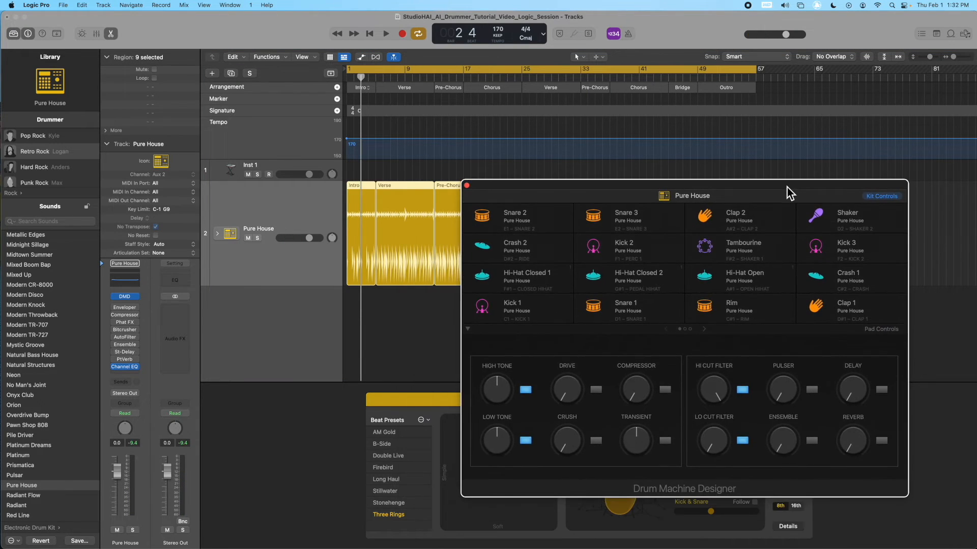
key(Return)
key(space)
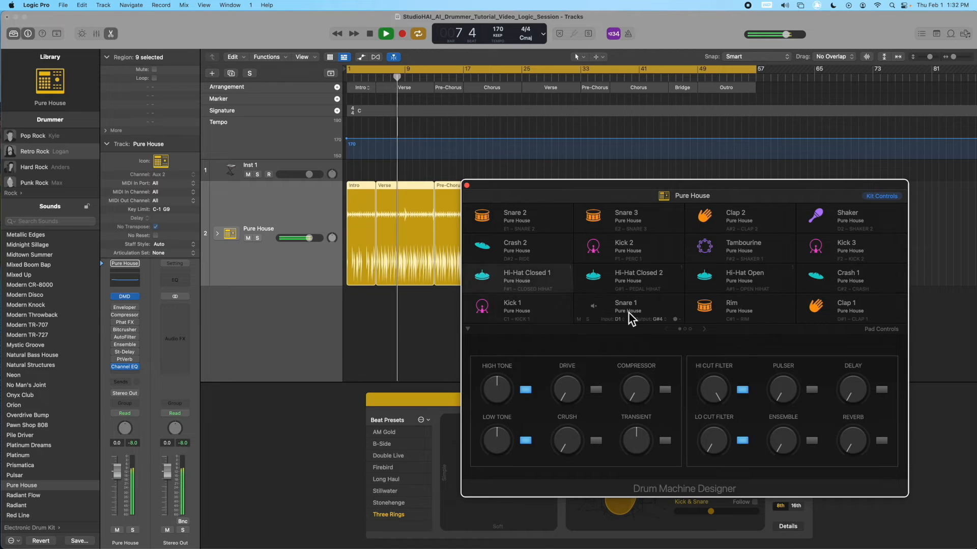
Expand the Pure House track into its individual drum tracks, select Snare 1, and browse its replacement snare sounds
click(217, 234)
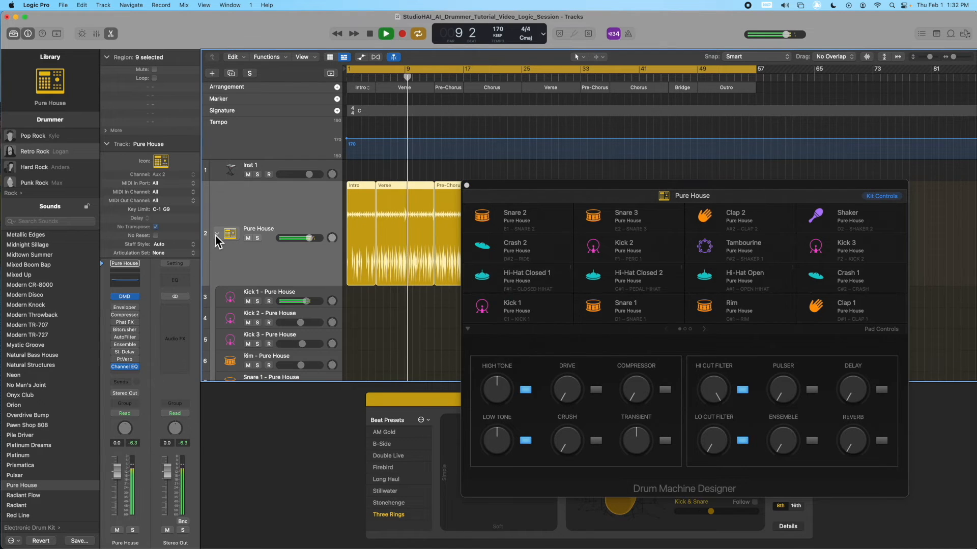
scroll(292, 338, down, 3)
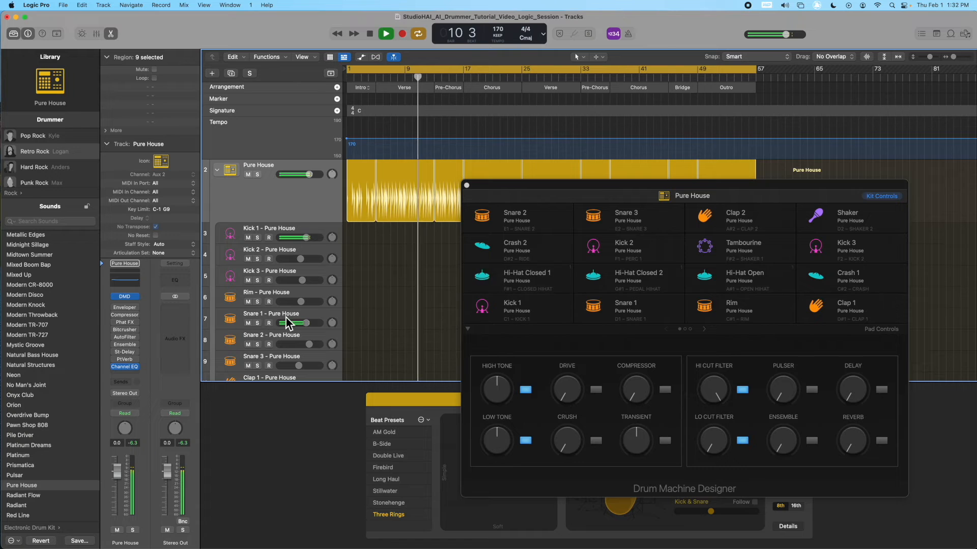
click(288, 318)
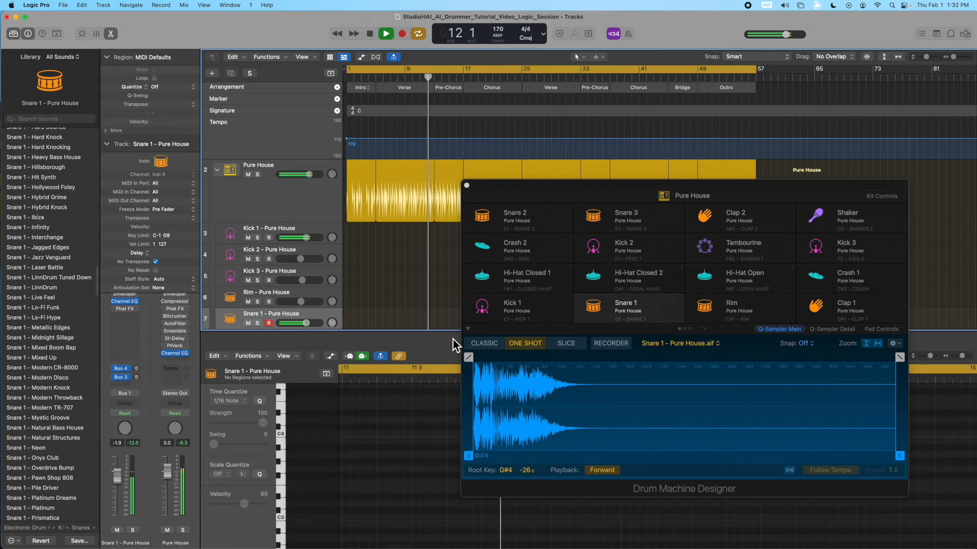
scroll(206, 273, down, 2)
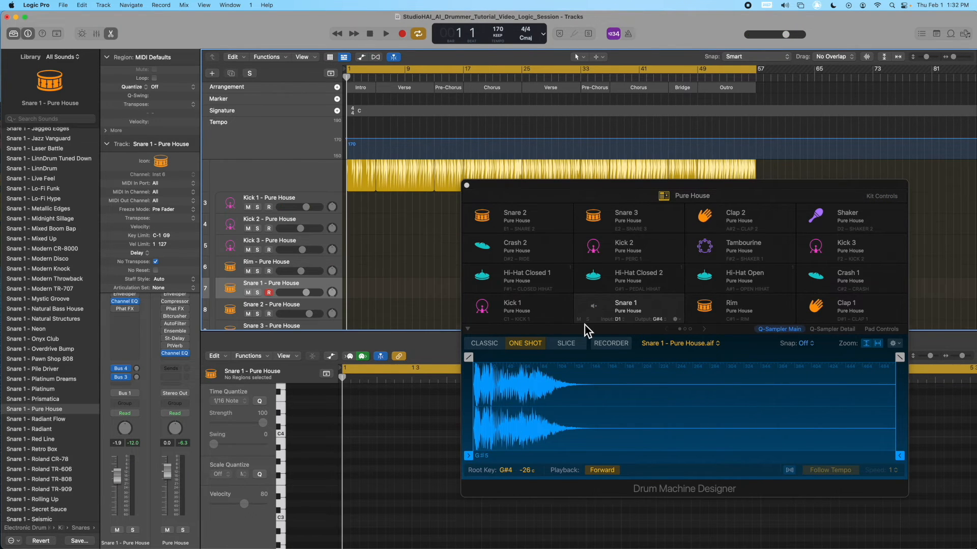
scroll(13, 308, down, 3)
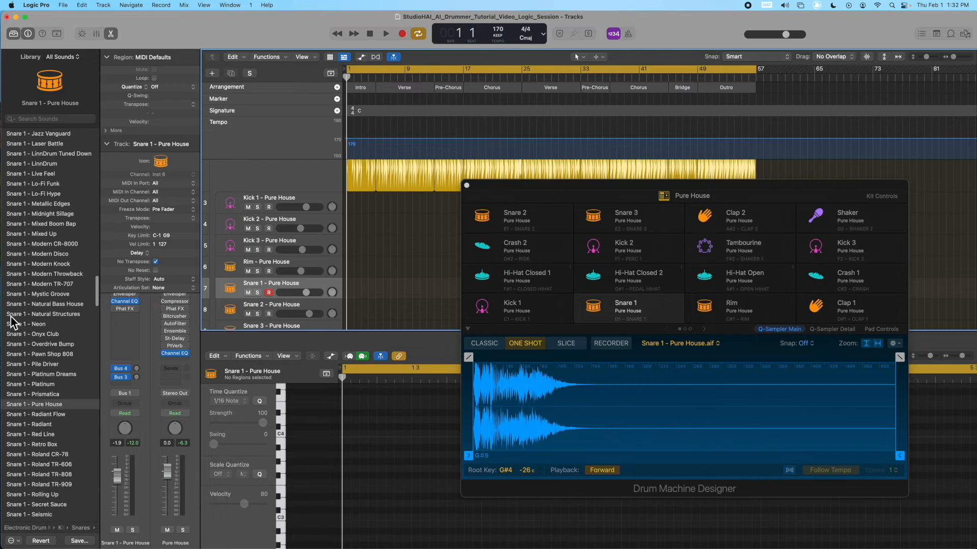
scroll(54, 435, down, 4)
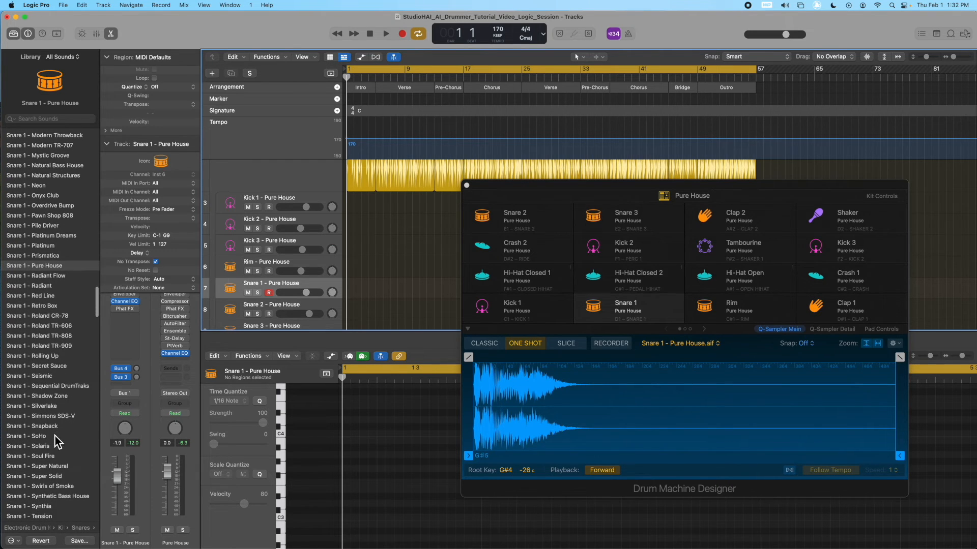
scroll(62, 326, up, 3)
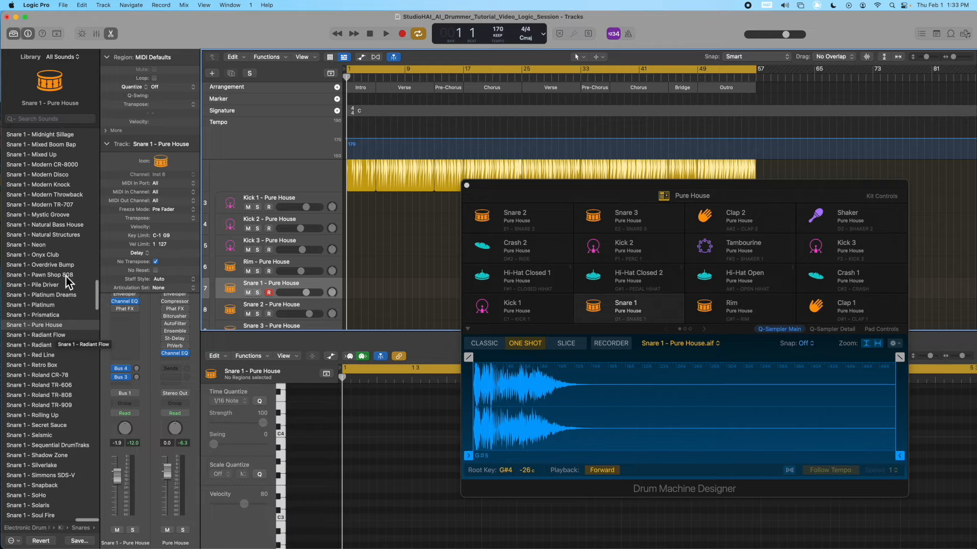
Audition the Platinum Dreams, Overdrive Bump and Prismatica sounds on Snare 1 during playback
key(space)
click(59, 296)
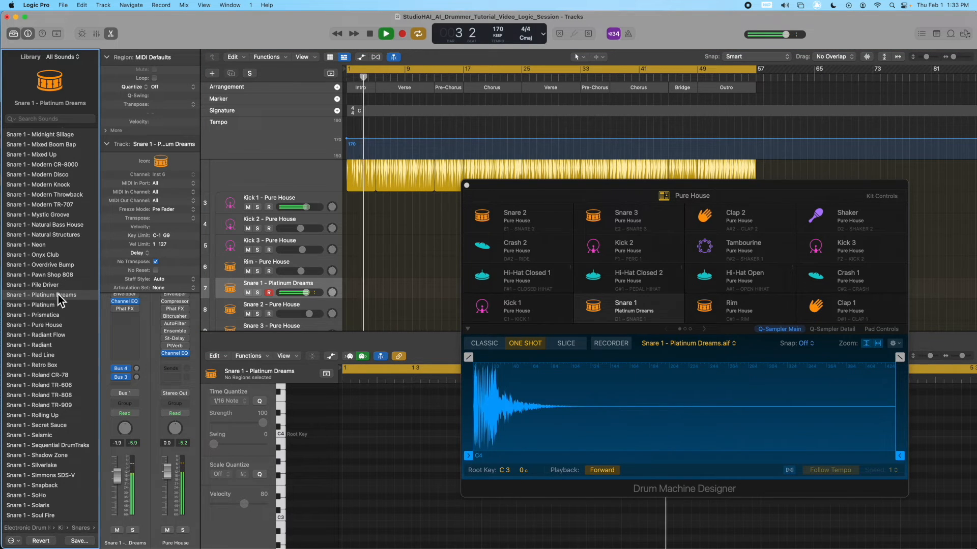
click(75, 266)
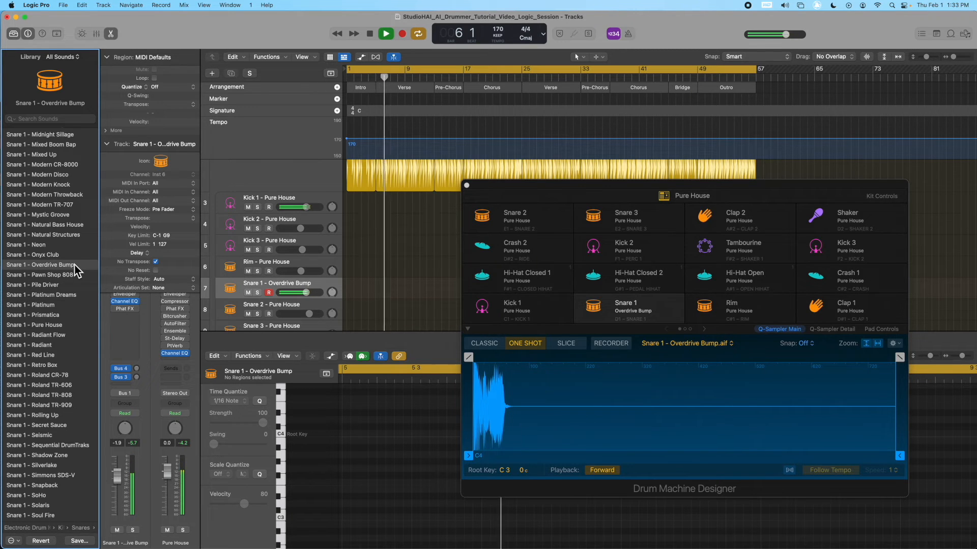
click(60, 318)
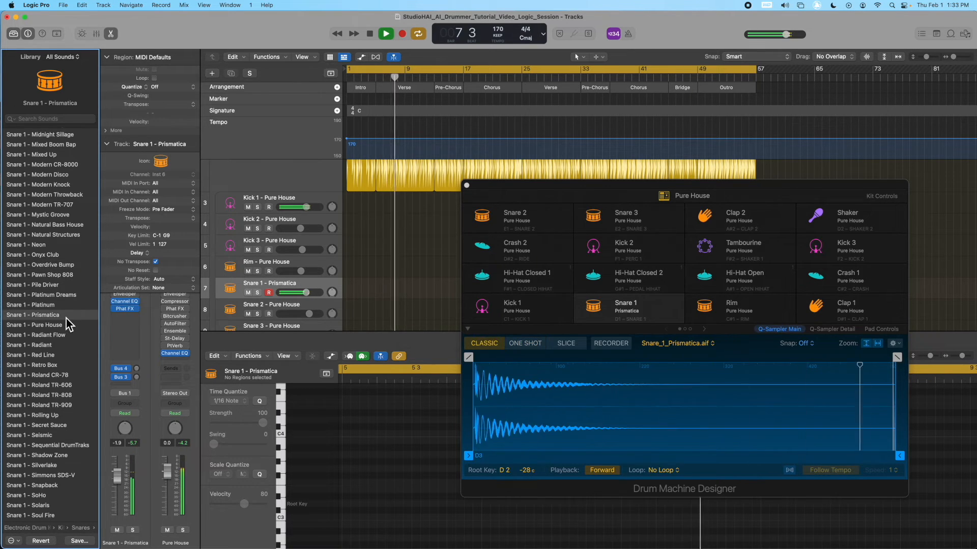
Try the Snapback and Amped Up sounds on Snare 1, settle on Analog Circuits, and return the playhead to the beginning
scroll(61, 366, down, 3)
click(52, 413)
scroll(52, 441, down, 1)
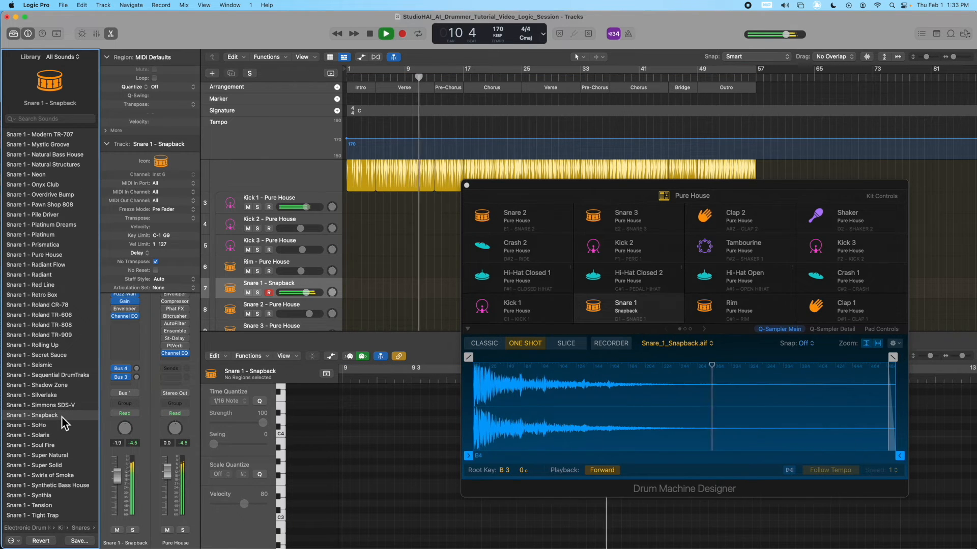
click(62, 417)
click(79, 457)
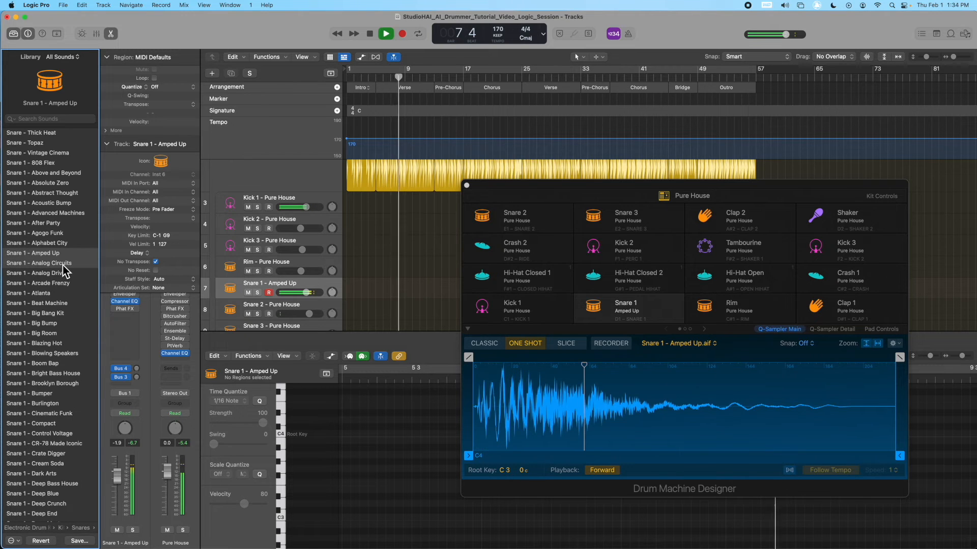
click(62, 263)
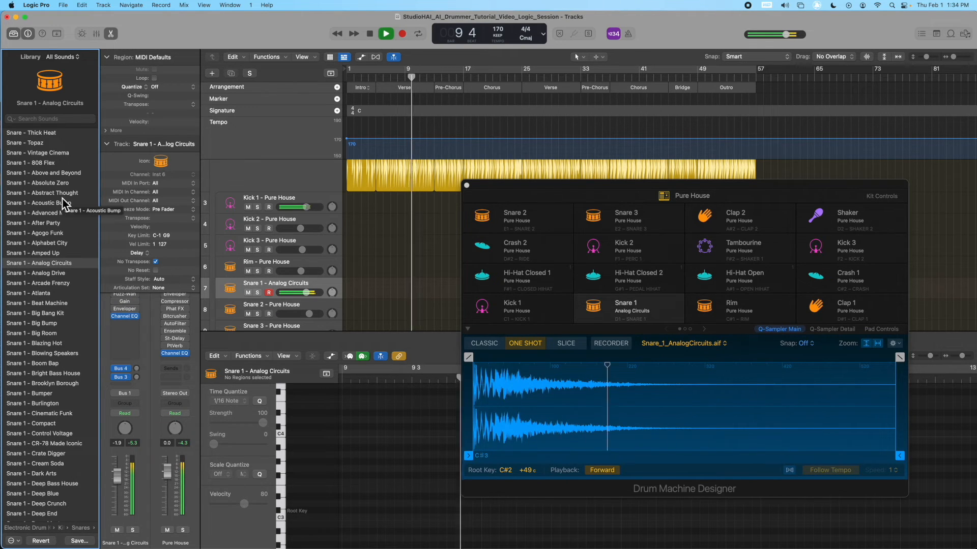
double_click(348, 78)
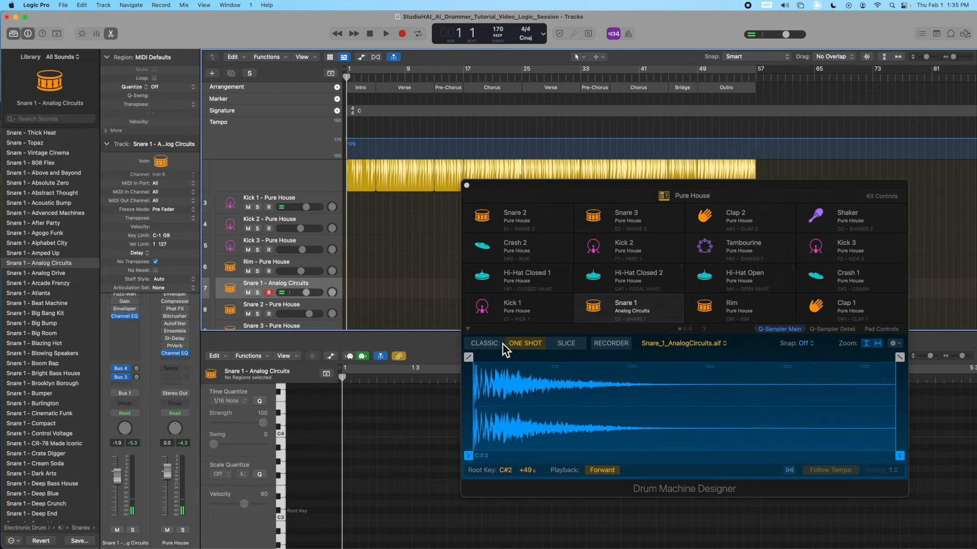
key(space)
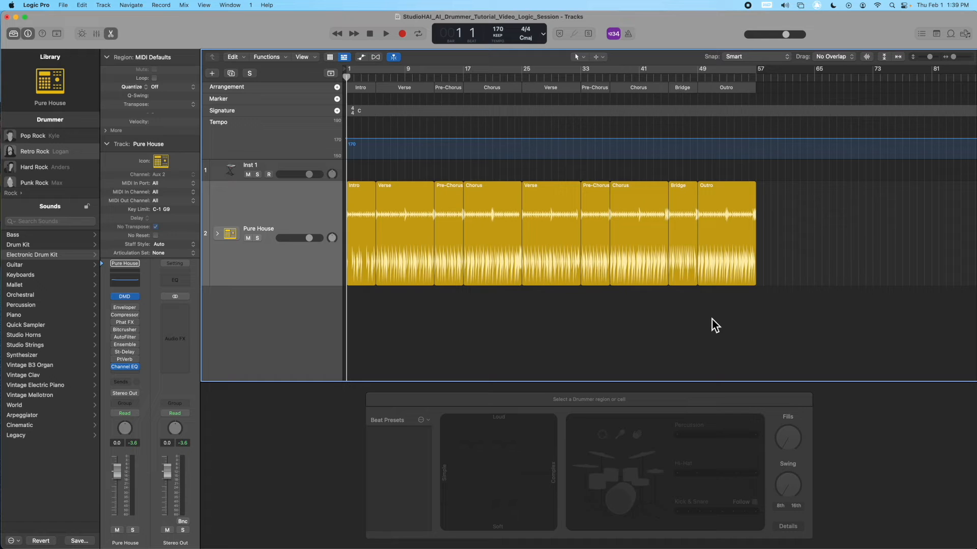
Convert all nine Drummer regions on the Pure House track to MIDI regions and reduce the track's height
drag(735, 327, 366, 229)
right_click(394, 223)
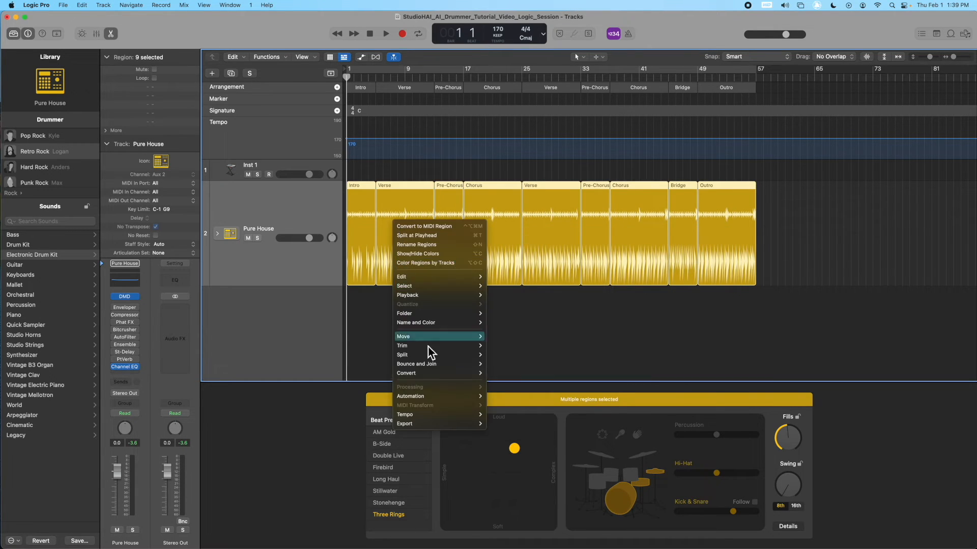
mouse_move(461, 375)
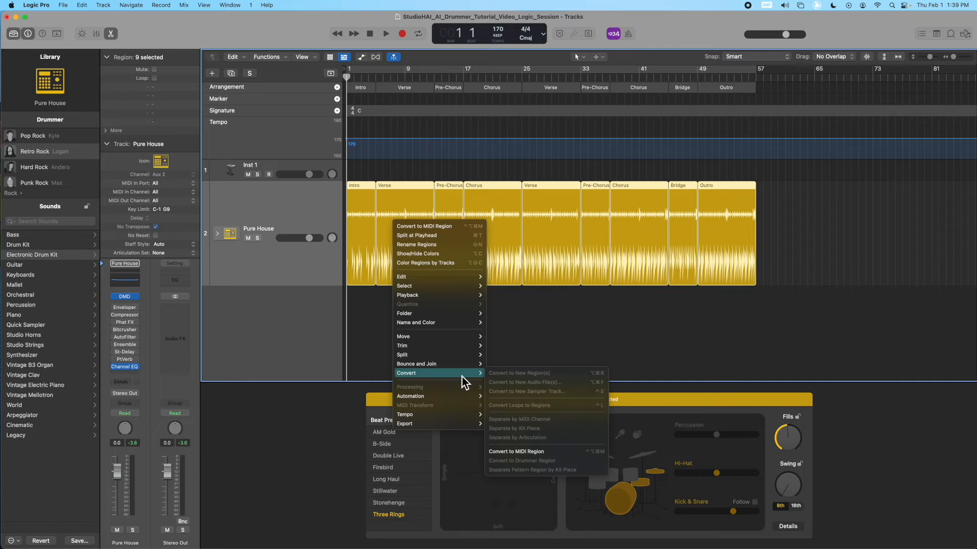
click(568, 455)
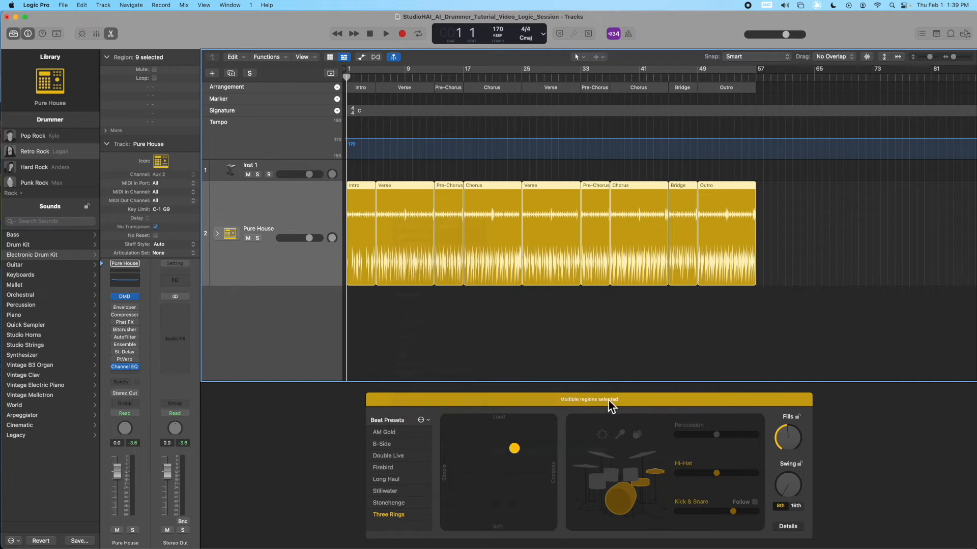
drag(331, 284, 331, 242)
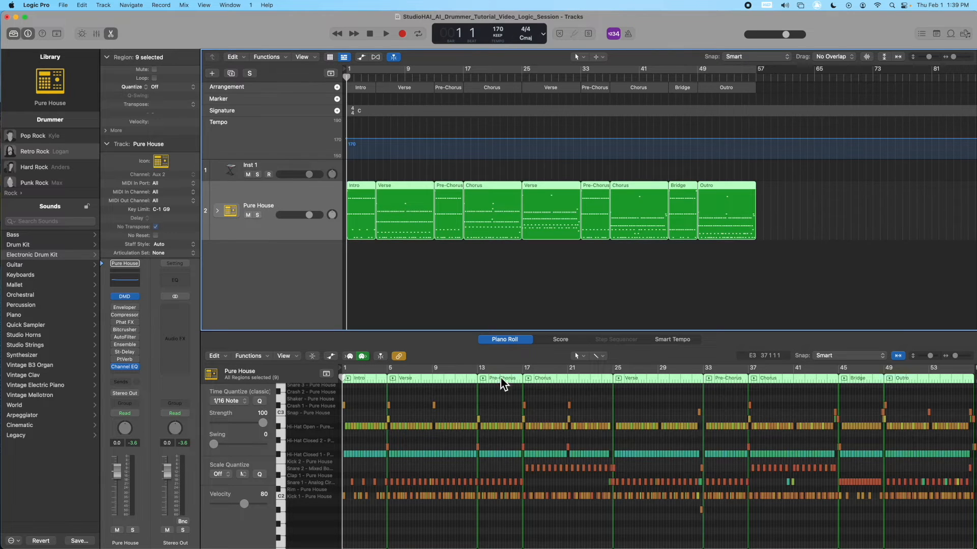
Delete all the Clap 2 notes across the Pure House MIDI regions
scroll(440, 433, down, 2)
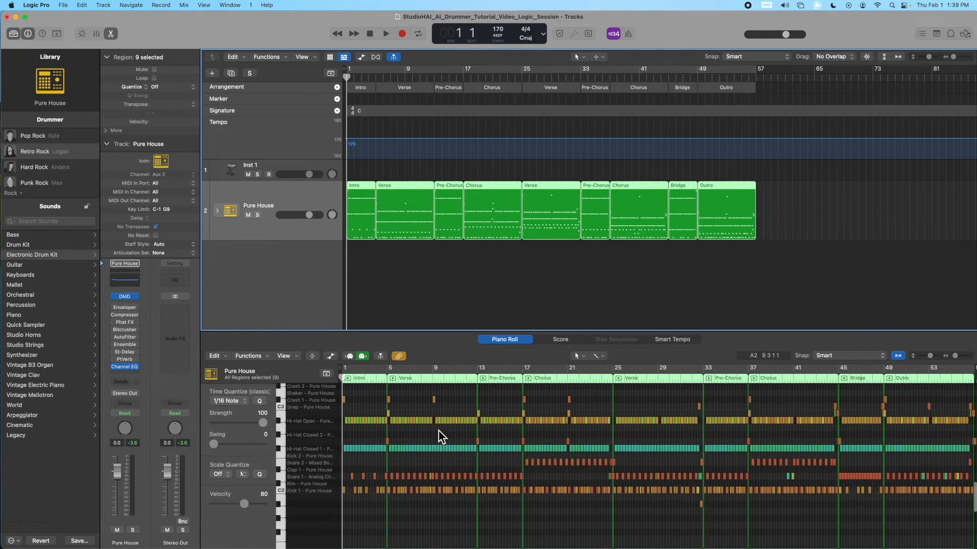
scroll(612, 478, up, 3)
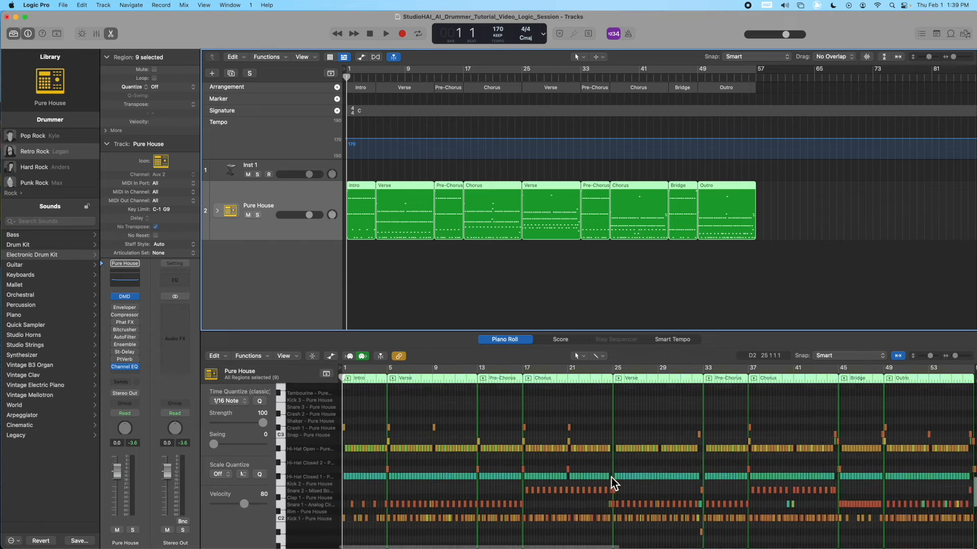
scroll(612, 477, up, 6)
scroll(611, 477, down, 5)
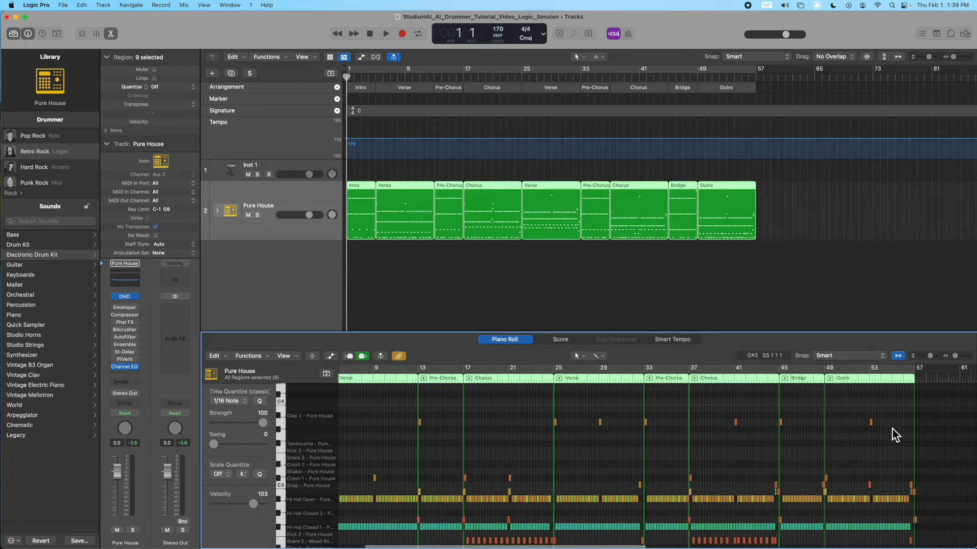
drag(892, 429, 331, 411)
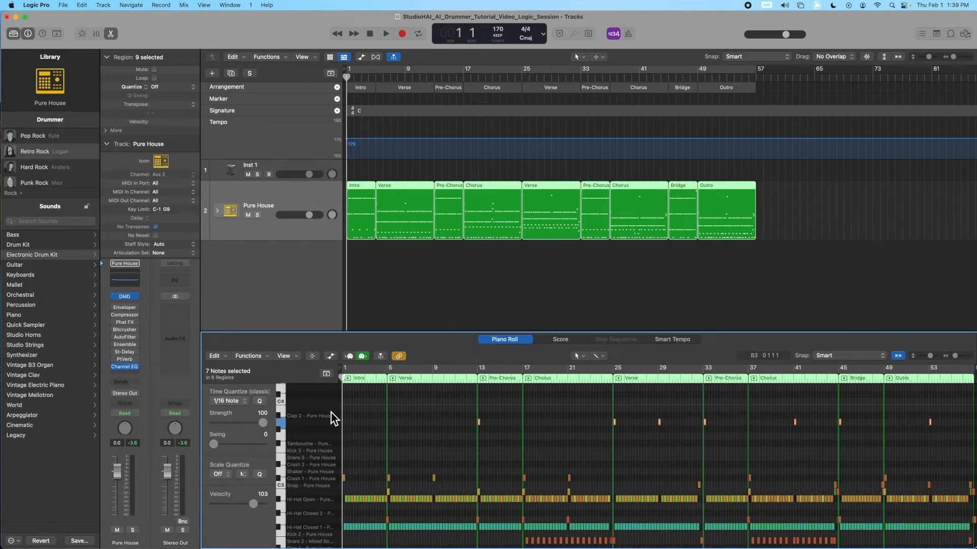
scroll(732, 434, down, 6)
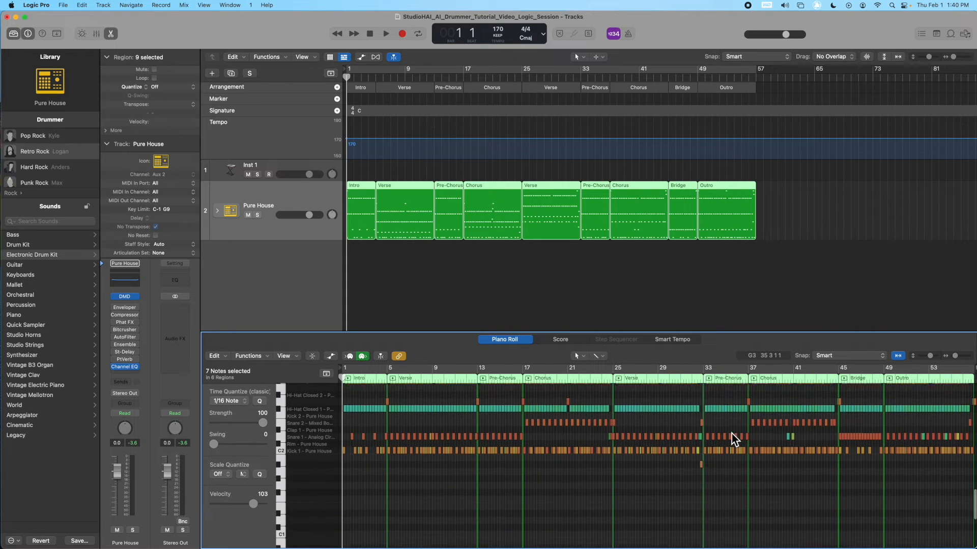
Delete the stray low note below the Kick 1 lane at the end of the second Verse and check the remaining notes
scroll(731, 433, down, 3)
scroll(731, 434, up, 8)
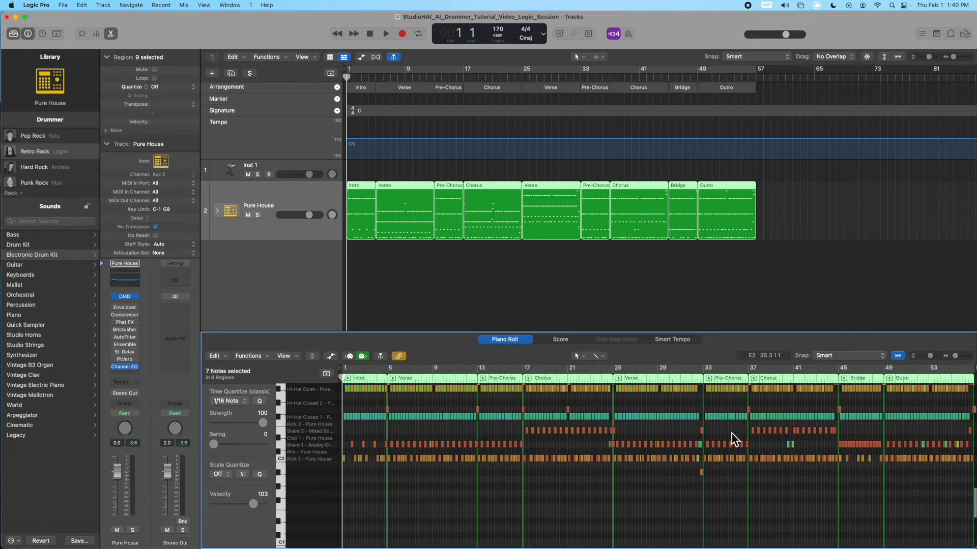
scroll(731, 433, down, 2)
scroll(731, 434, right, 10)
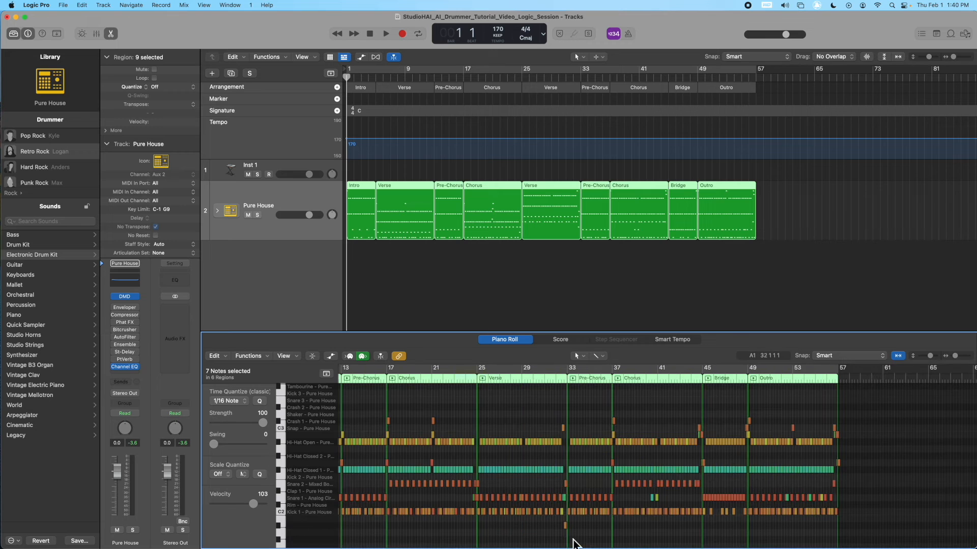
click(566, 529)
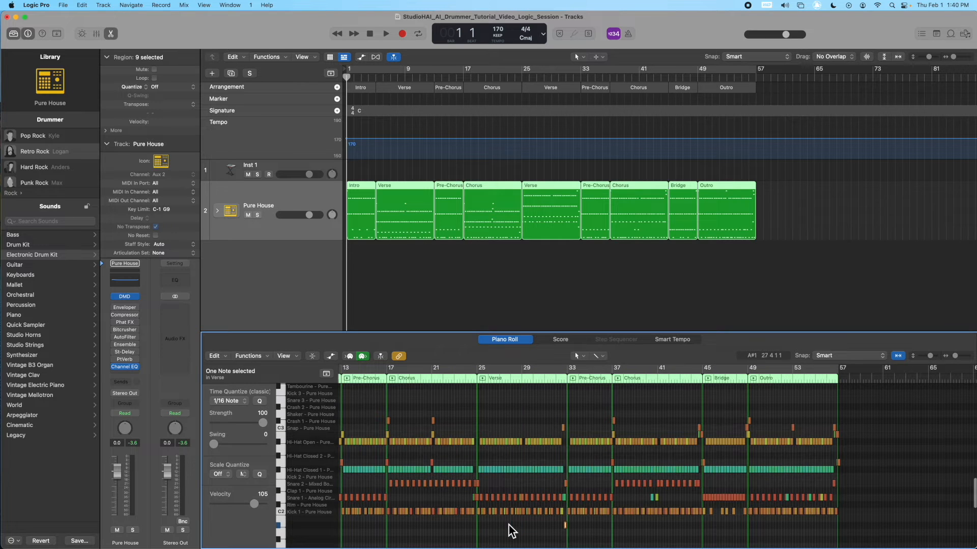
scroll(563, 534, left, 10)
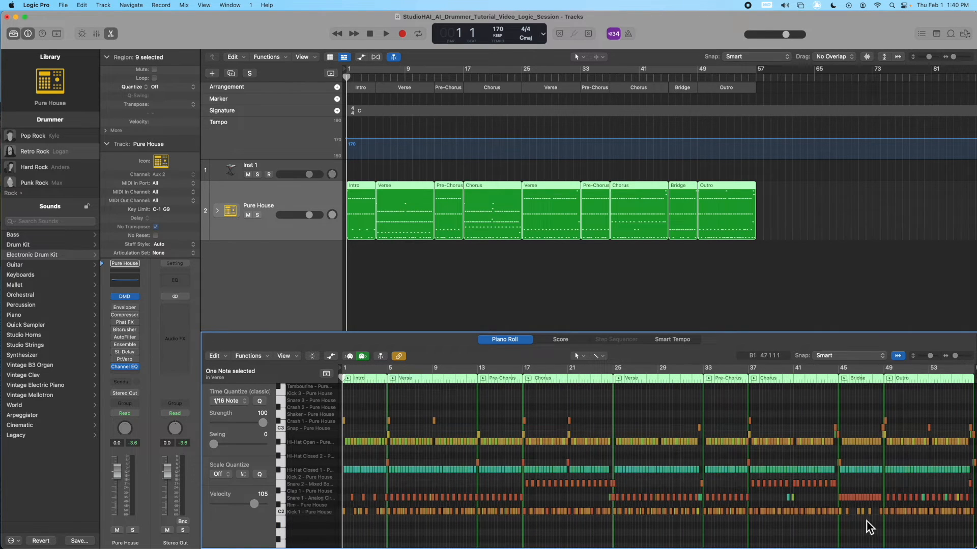
scroll(797, 502, right, 10)
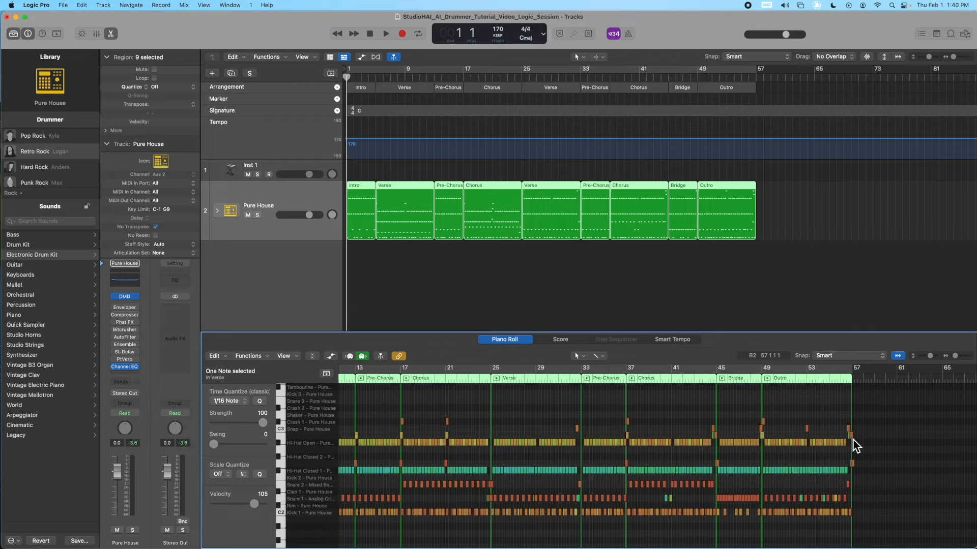
scroll(648, 462, left, 6)
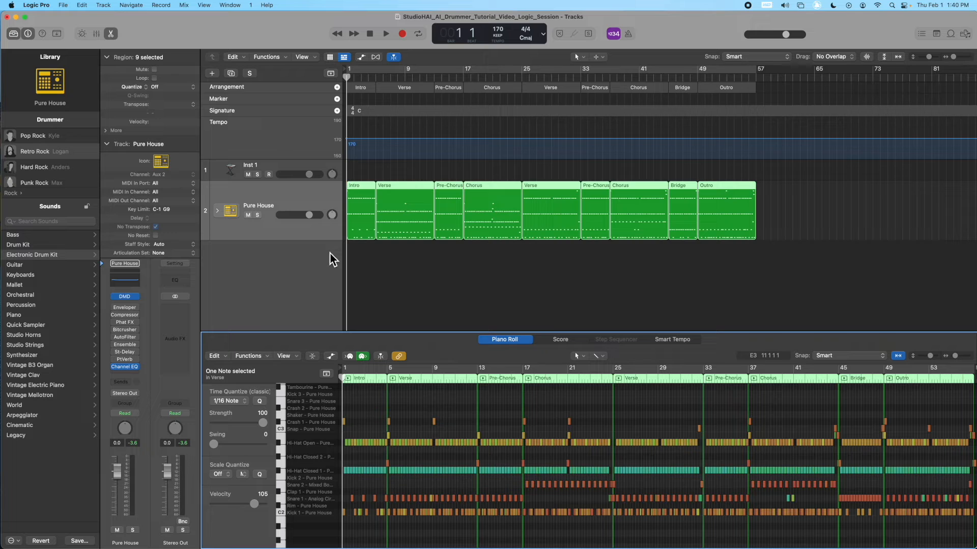
Shorten the Pure House track, add a new track with duplicate settings, and copy all nine regions onto it
drag(331, 240, 331, 218)
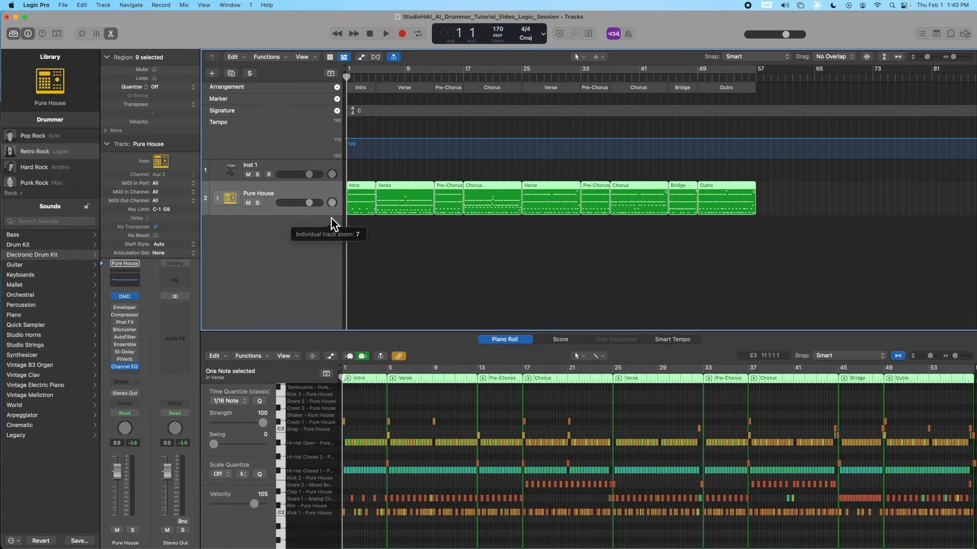
right_click(272, 211)
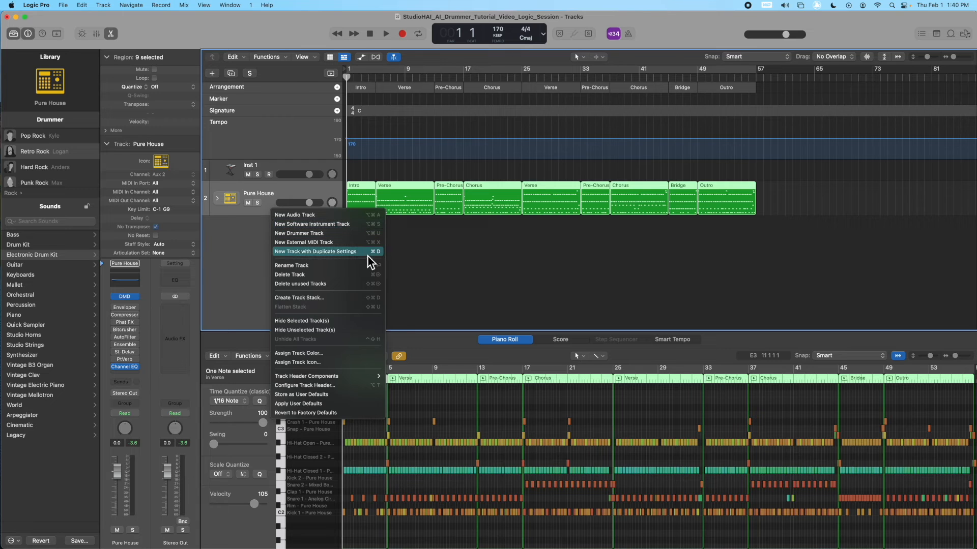
click(325, 253)
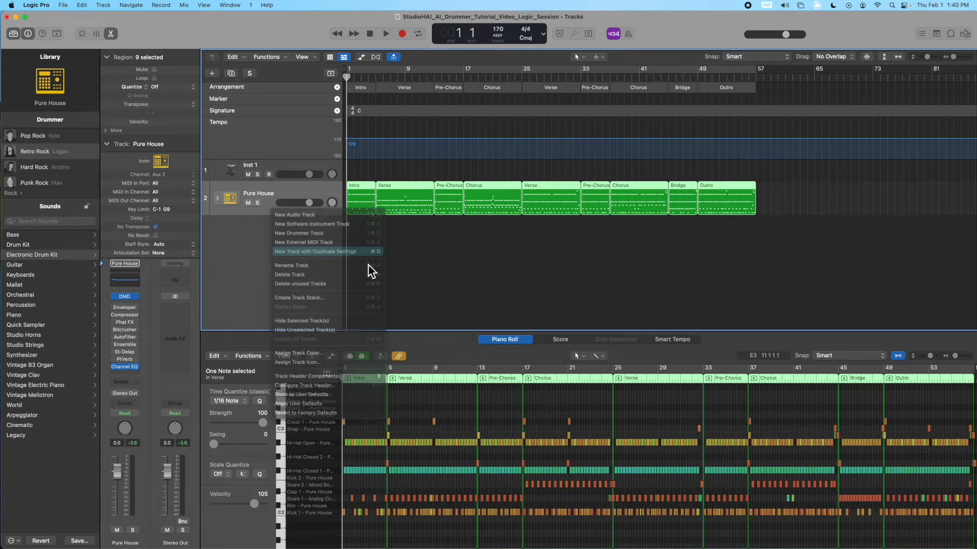
drag(756, 277, 364, 197)
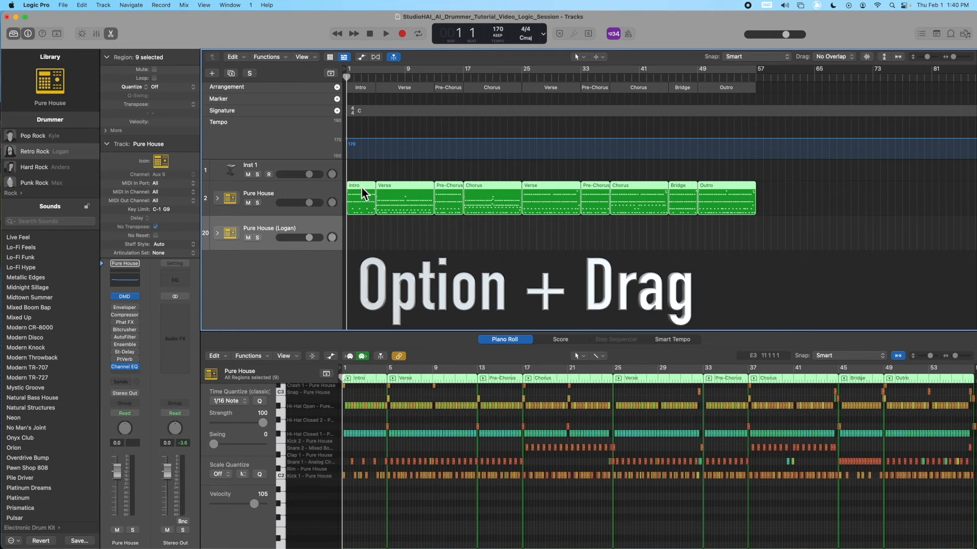
drag(361, 187, 356, 247)
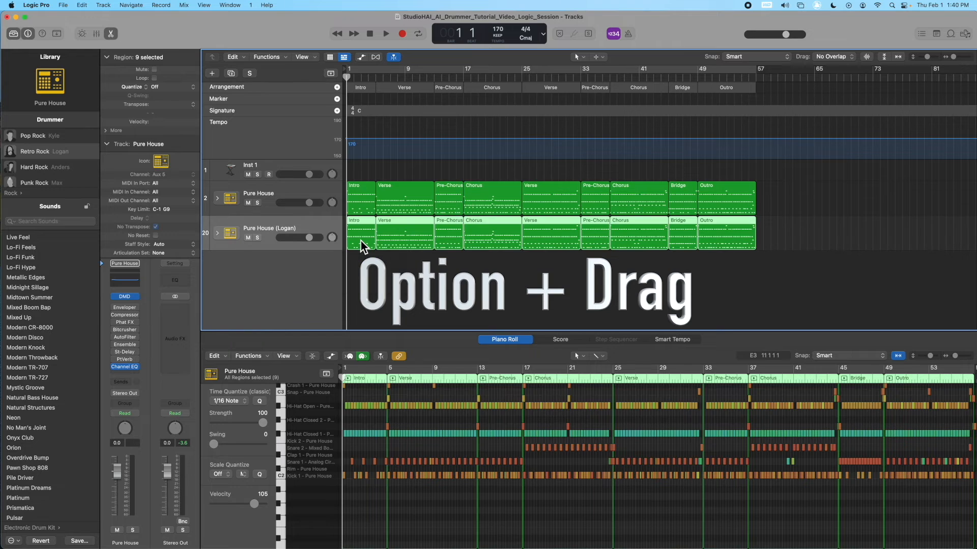
scroll(805, 363, right, 5)
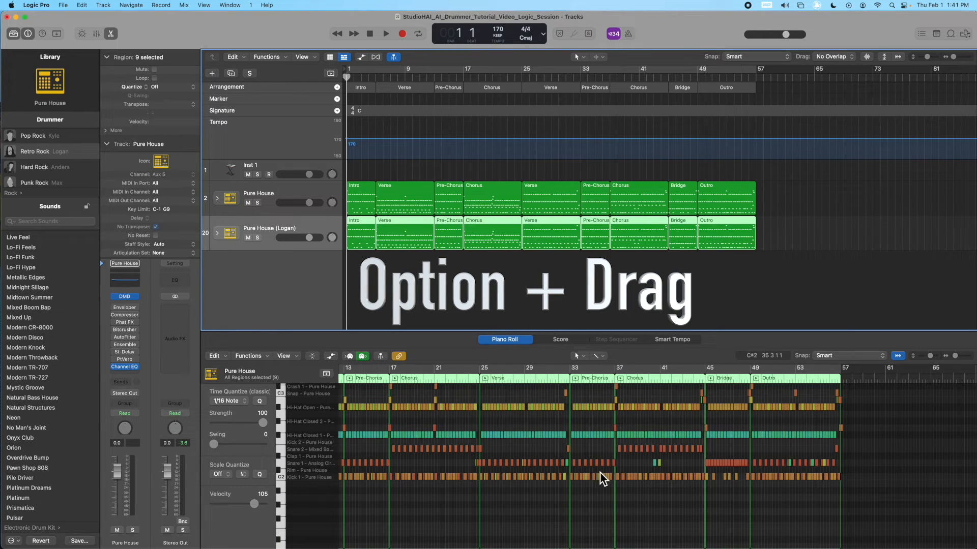
Mute both Pure House tracks and add a third duplicate track holding a copy of all the regions
click(250, 203)
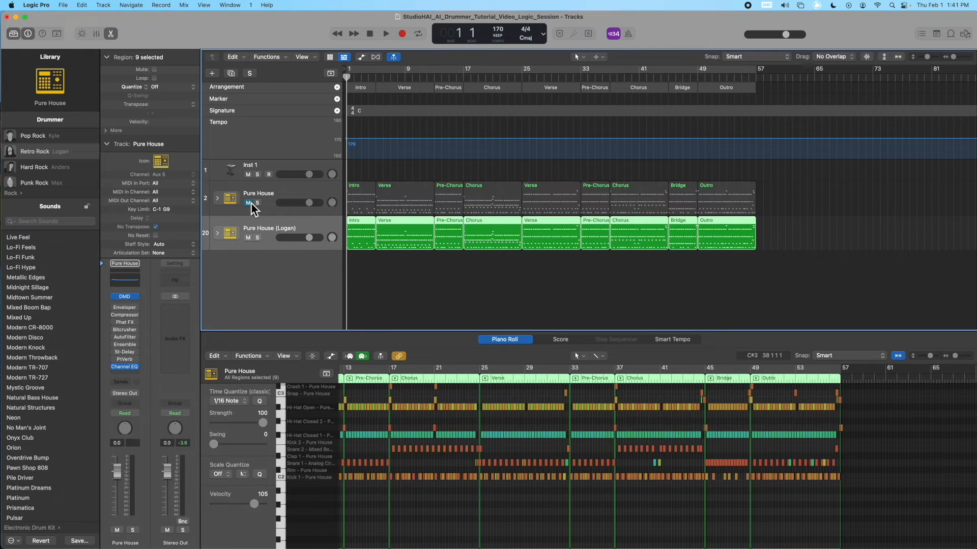
click(249, 238)
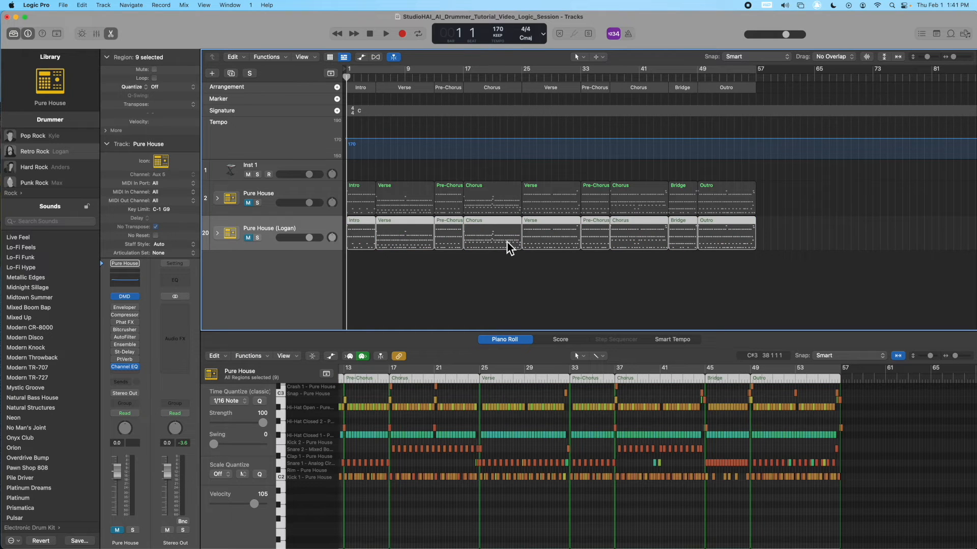
key(super+d)
drag(730, 268, 365, 259)
Add five more muted Pure House tracks with duplicate settings below the existing copies
right_click(291, 258)
click(333, 301)
right_click(310, 299)
click(352, 341)
right_click(304, 324)
click(351, 367)
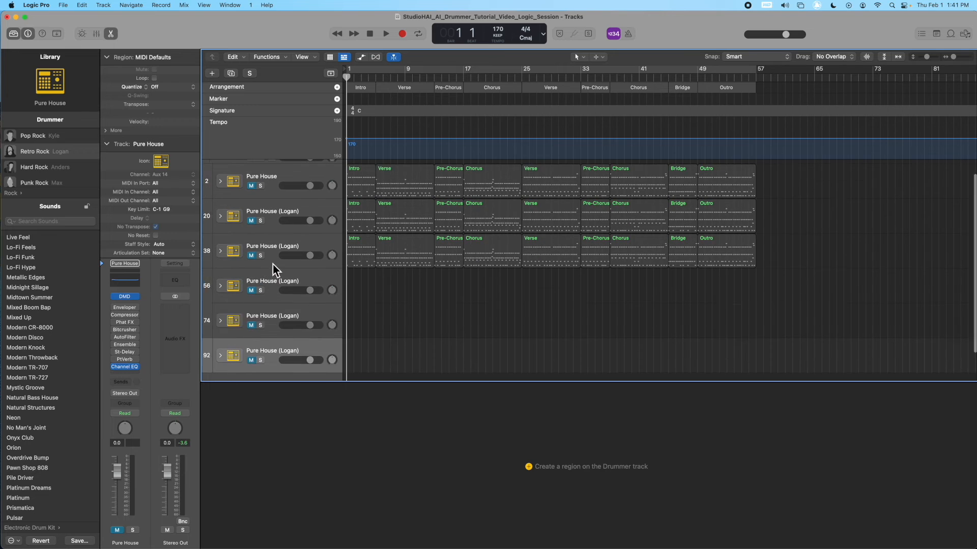
right_click(304, 313)
click(356, 354)
right_click(313, 311)
click(343, 354)
Copy the full set of nine MIDI regions onto each of the empty duplicate tracks
scroll(429, 294, up, 5)
drag(736, 306, 365, 293)
scroll(363, 293, down, 5)
drag(364, 188, 364, 223)
drag(364, 223, 366, 260)
drag(367, 258, 364, 292)
scroll(363, 291, down, 5)
mouse_move(362, 234)
mouse_down()
mouse_move(363, 269)
mouse_move(370, 229)
mouse_up()
scroll(559, 259, up, 7)
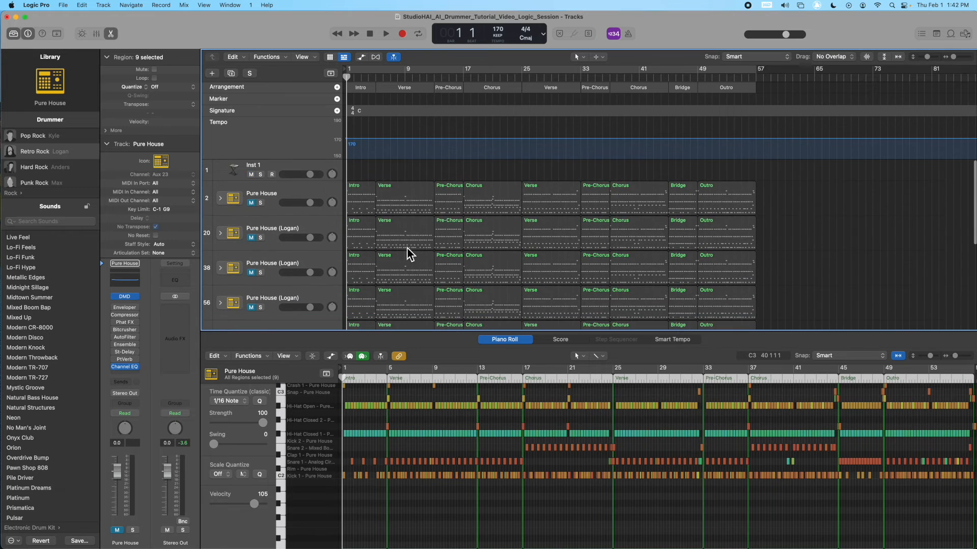
Unmute the original Pure House track and rename it Kick_01
click(251, 203)
scroll(262, 183, down, 1)
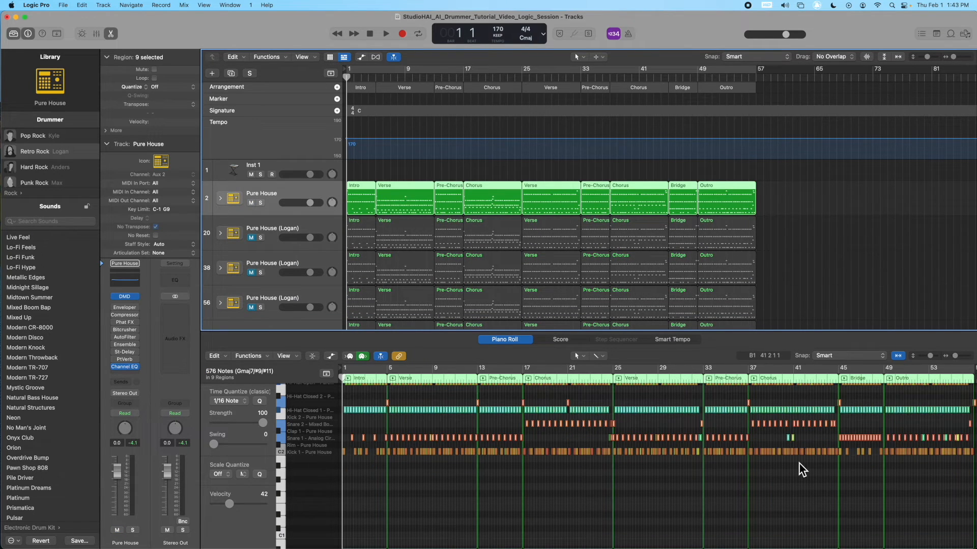
scroll(799, 463, right, 5)
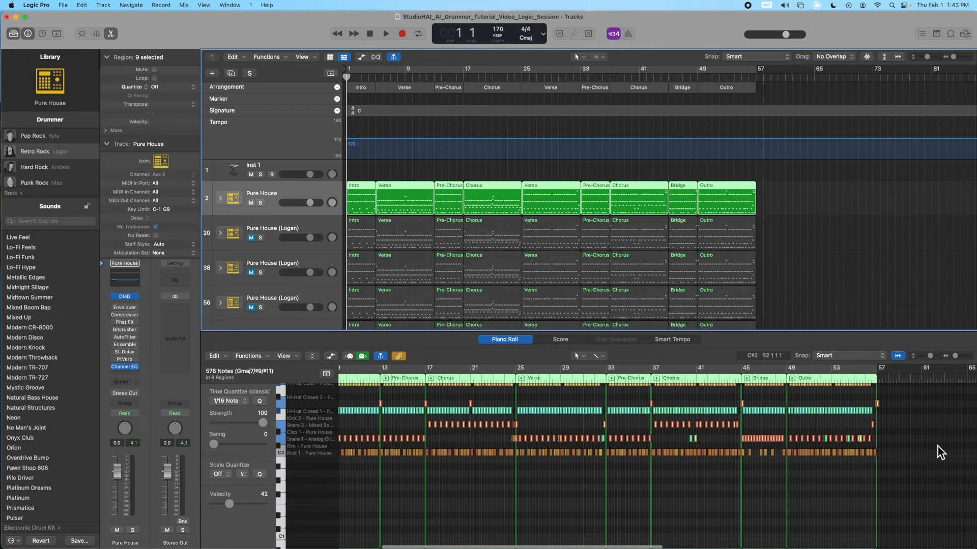
right_click(257, 191)
click(290, 248)
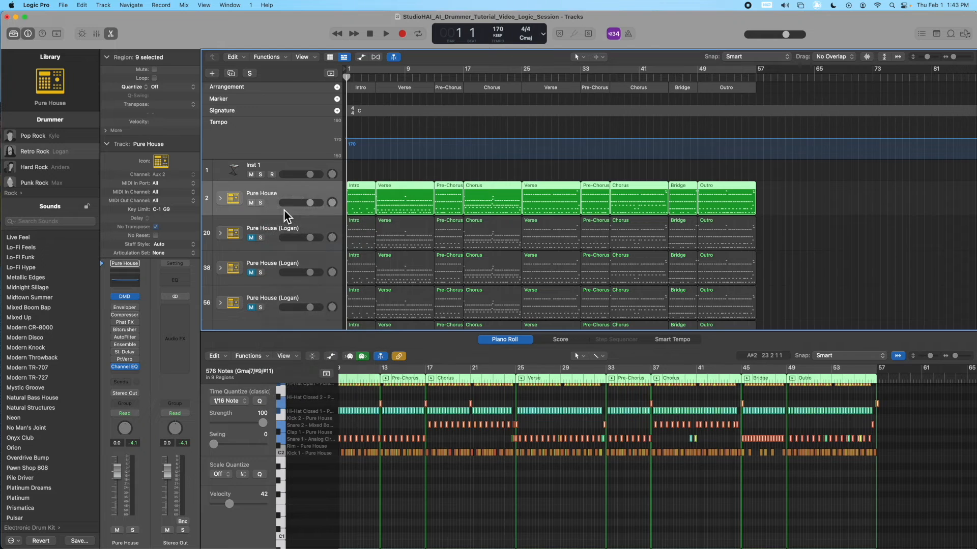
text(Kick_01)
key(Return)
Delete every note above the Kick 1 lane from the Kick_01 regions
drag(884, 445, 312, 413)
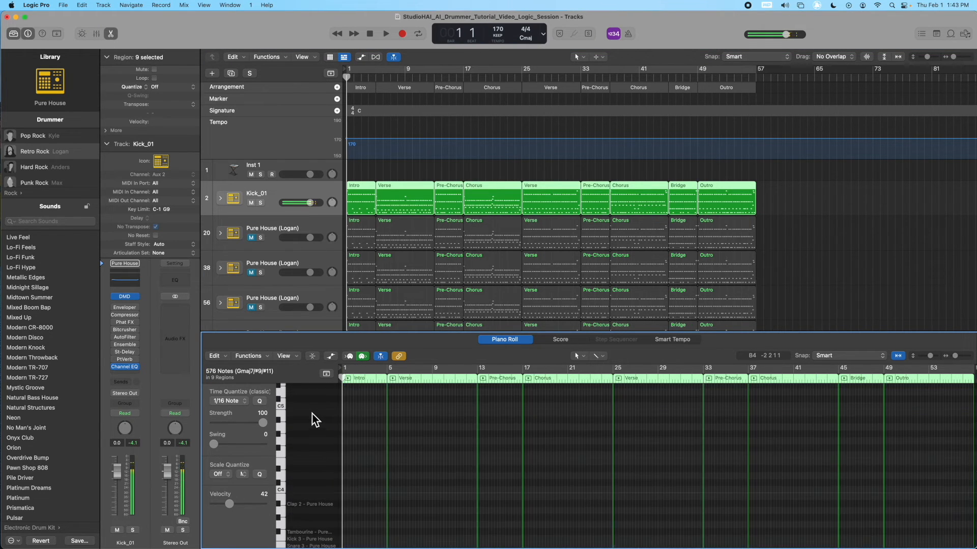
key(Delete)
scroll(563, 484, down, 10)
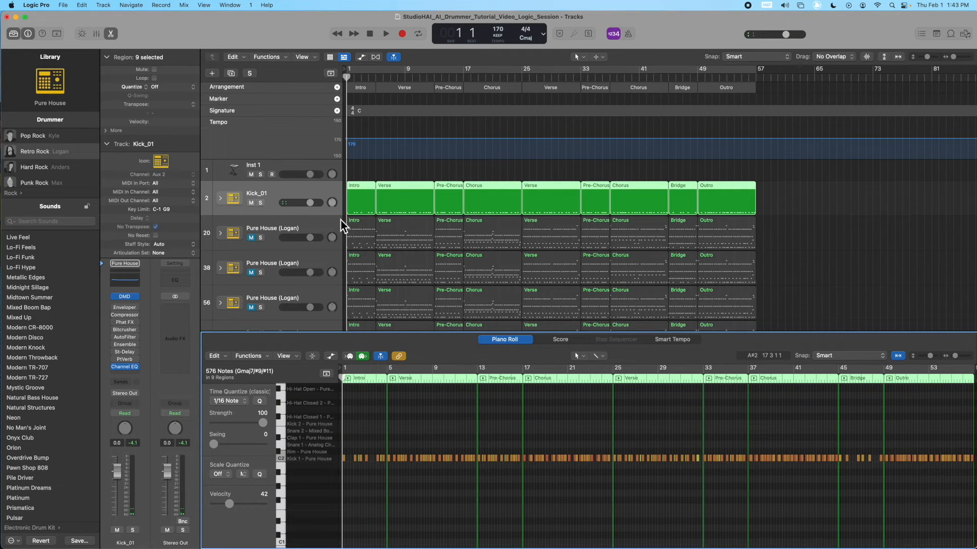
Unmute the first duplicate Pure House track and delete all Kick 1 notes from its regions
click(251, 238)
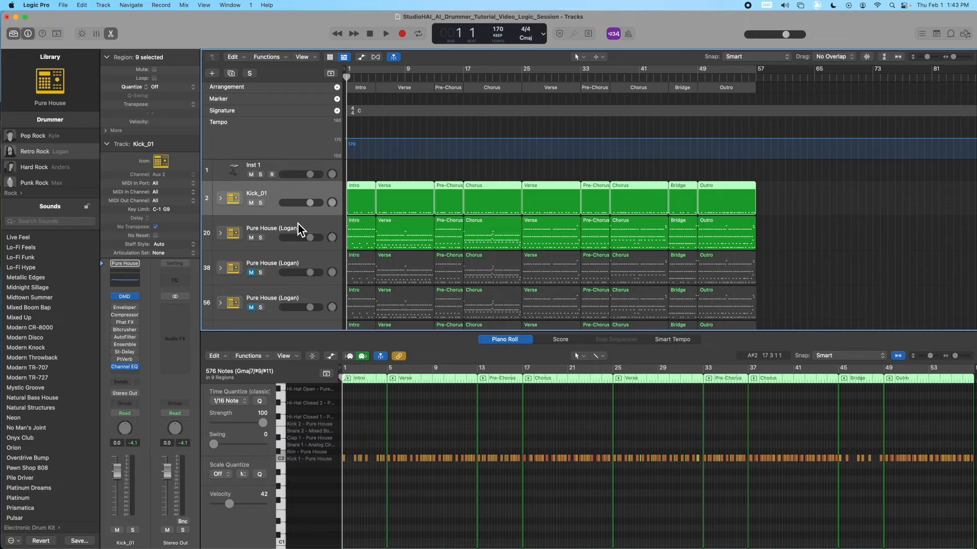
click(298, 224)
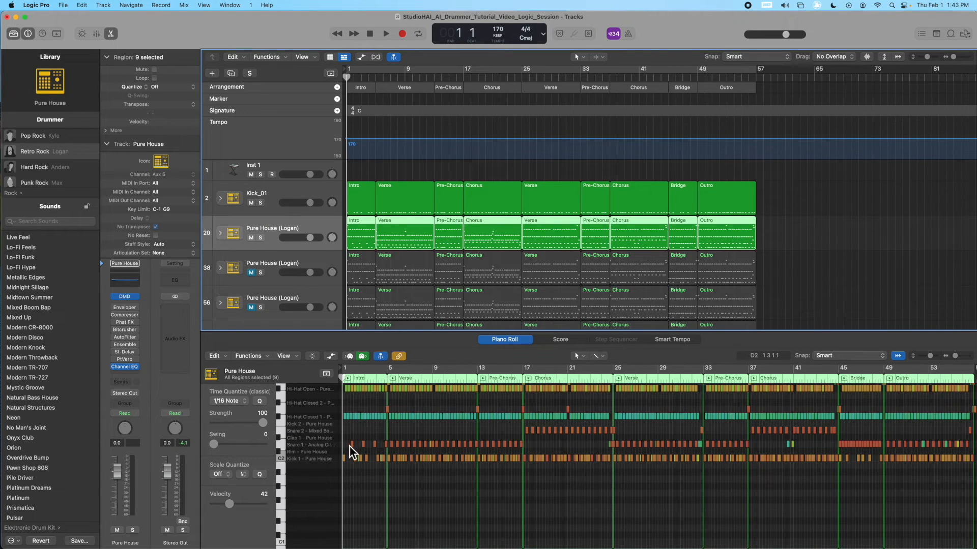
scroll(710, 520, right, 8)
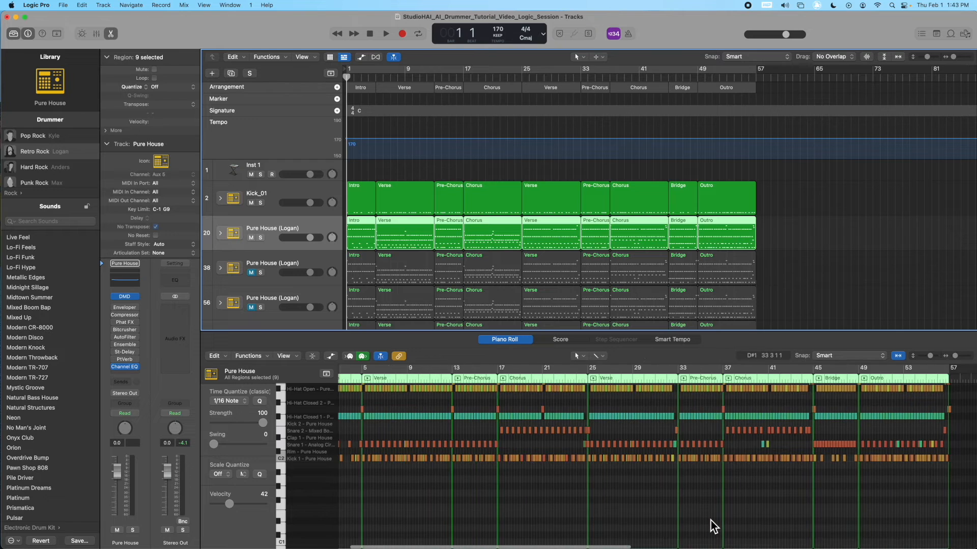
drag(822, 457, 268, 477)
key(Delete)
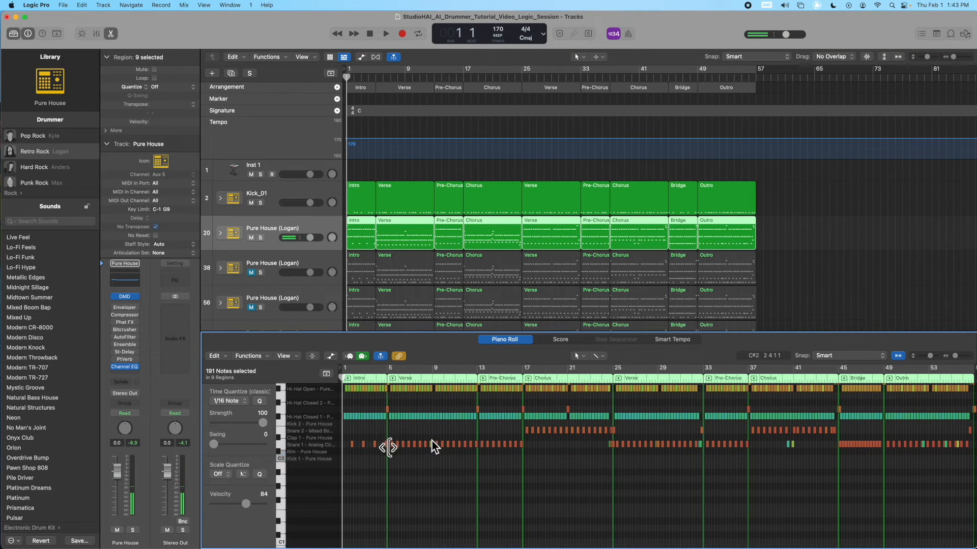
scroll(669, 438, right, 9)
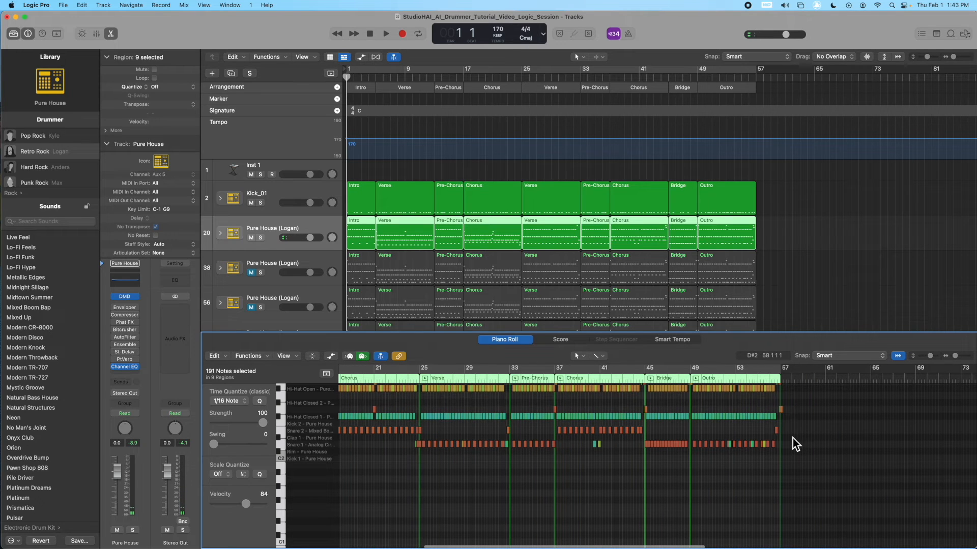
Delete every note above the Snare 1 lane from the first duplicate track's regions and rename the track Snare_01
scroll(661, 432, left, 9)
drag(262, 380, 270, 365)
key(Delete)
scroll(376, 423, down, 10)
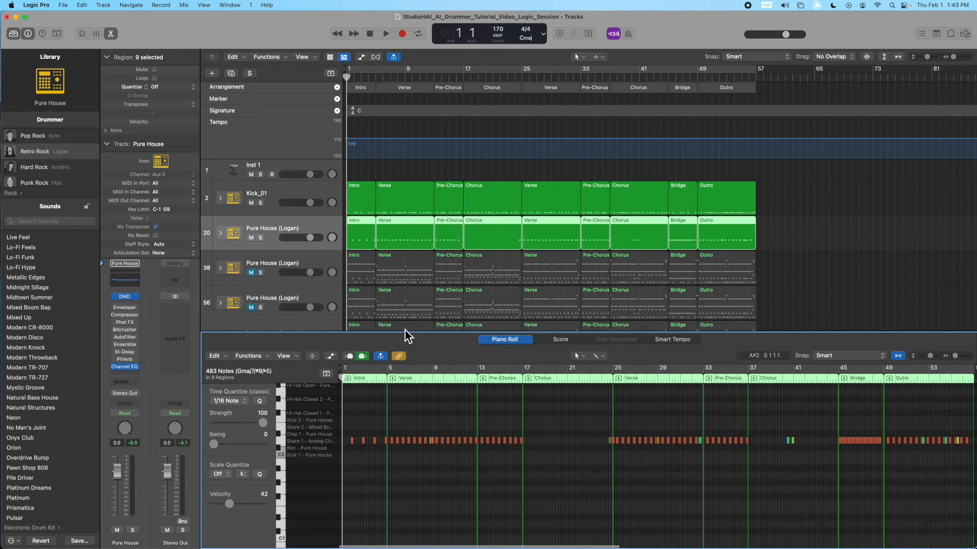
right_click(279, 224)
click(343, 279)
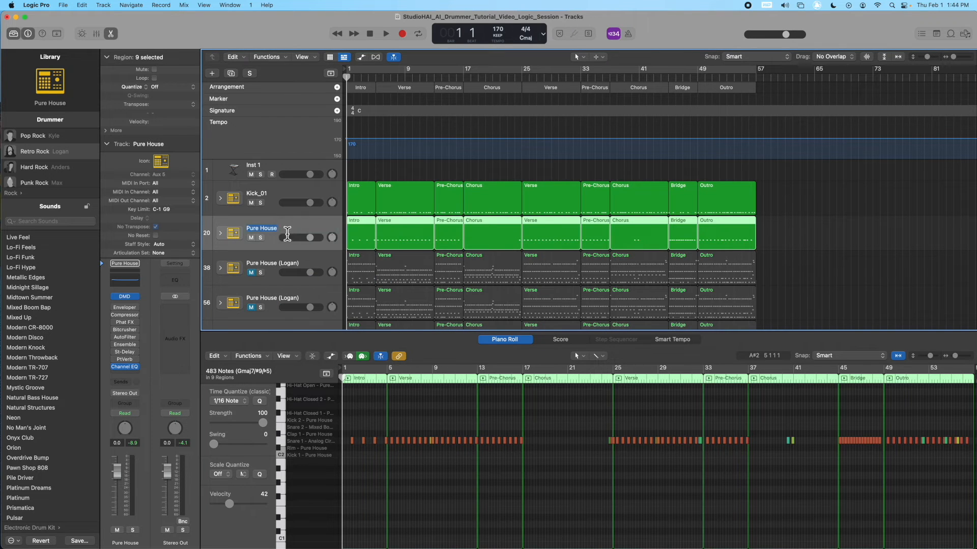
text(Snare_01)
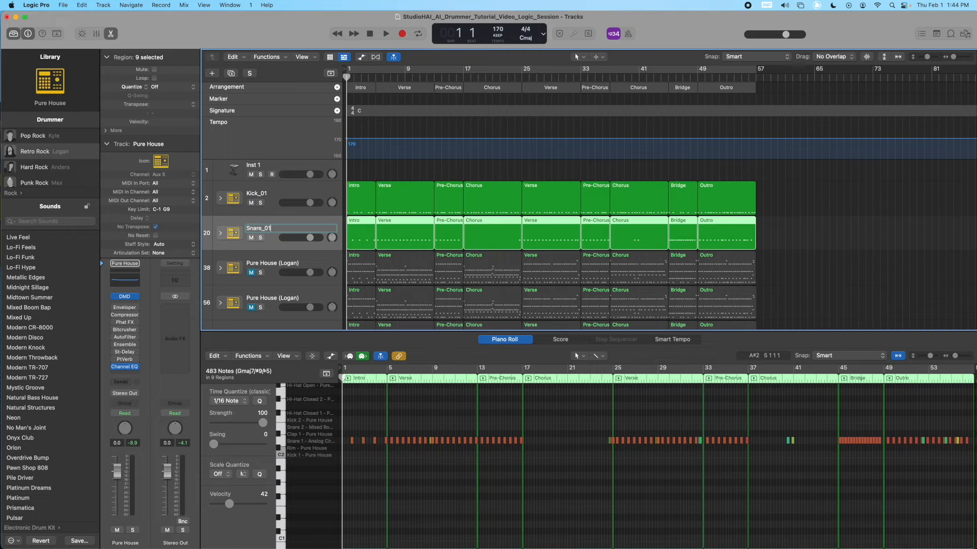
key(Return)
Unmute the next Pure House duplicate below Snare_01 and delete all Snare 1 and Kick 1 notes from its regions
click(274, 256)
click(250, 273)
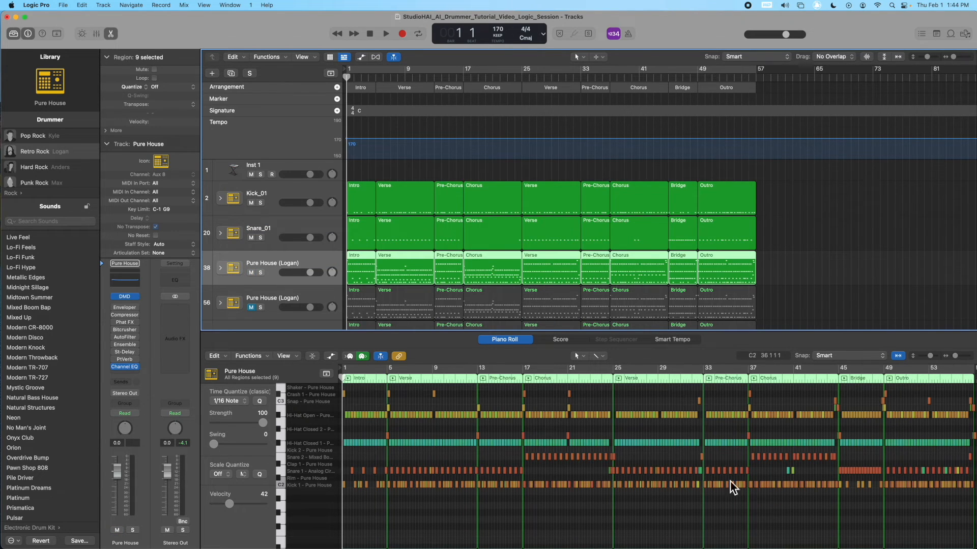
click(331, 459)
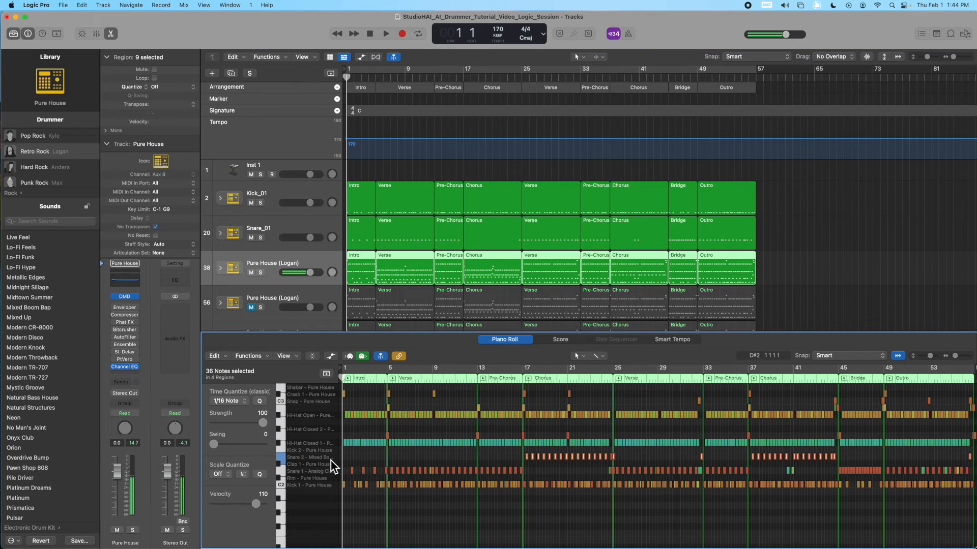
scroll(721, 526, right, 5)
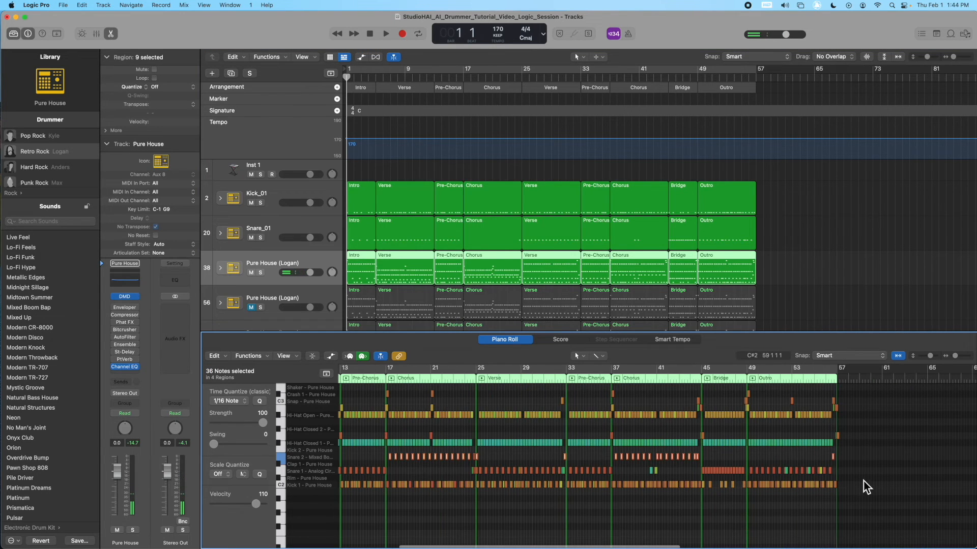
click(849, 486)
scroll(356, 486, left, 5)
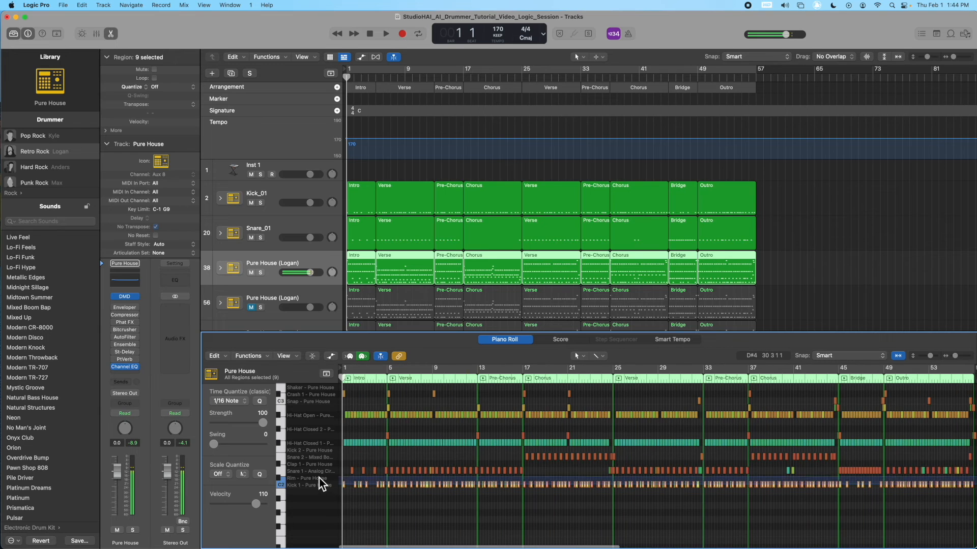
drag(319, 473, 319, 472)
key(Delete)
Delete every note above the Snare 2 lane from the same duplicate's regions and rename the track Snare_02
scroll(708, 447, right, 5)
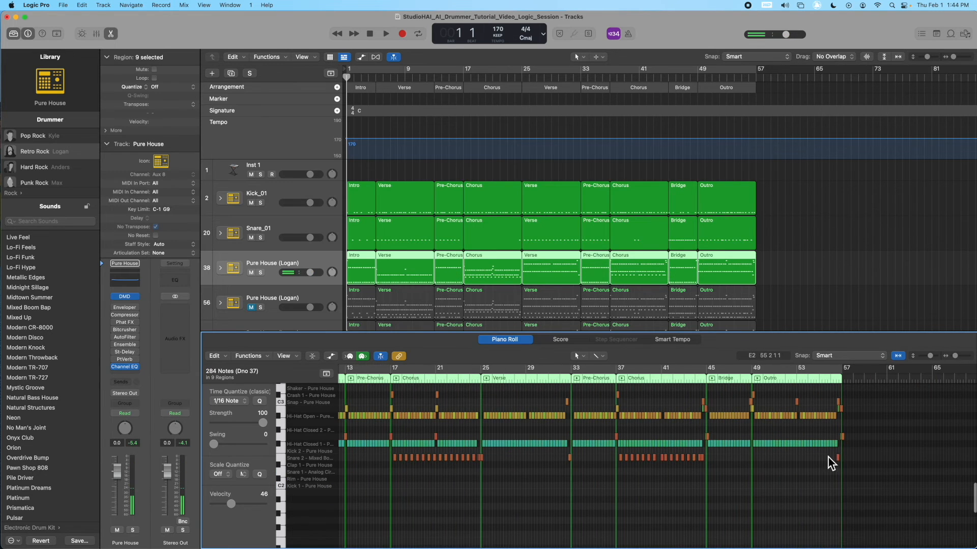
drag(858, 450, 331, 426)
right_click(273, 263)
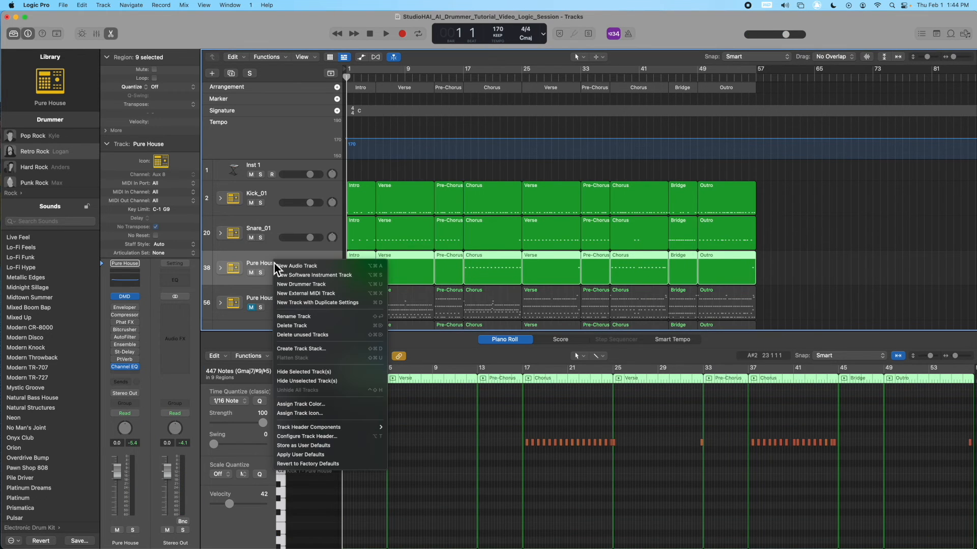
click(336, 321)
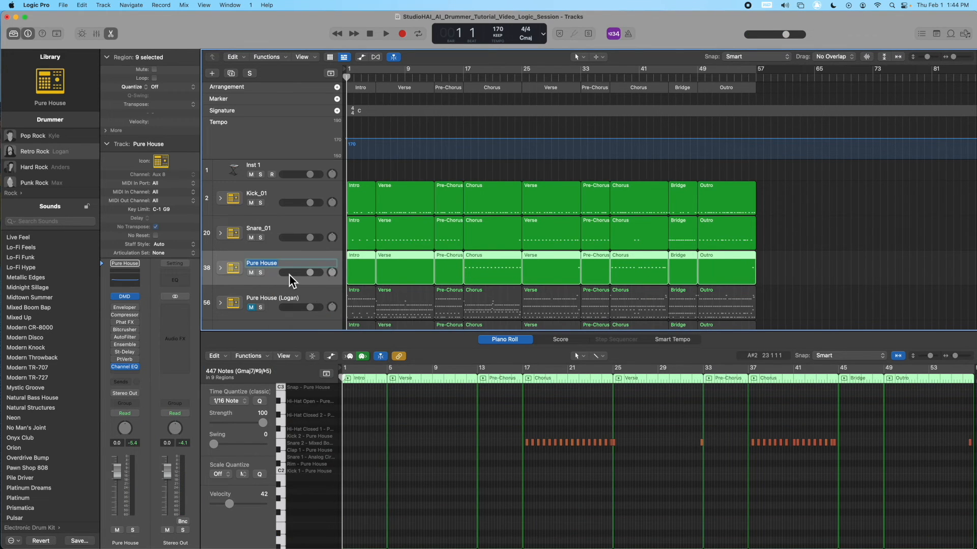
text(Snare_02)
key(Return)
Unmute the Pure House duplicate below Snare_02 and delete all notes below the Hi-Hat Closed 1 lane from its regions
key(Down)
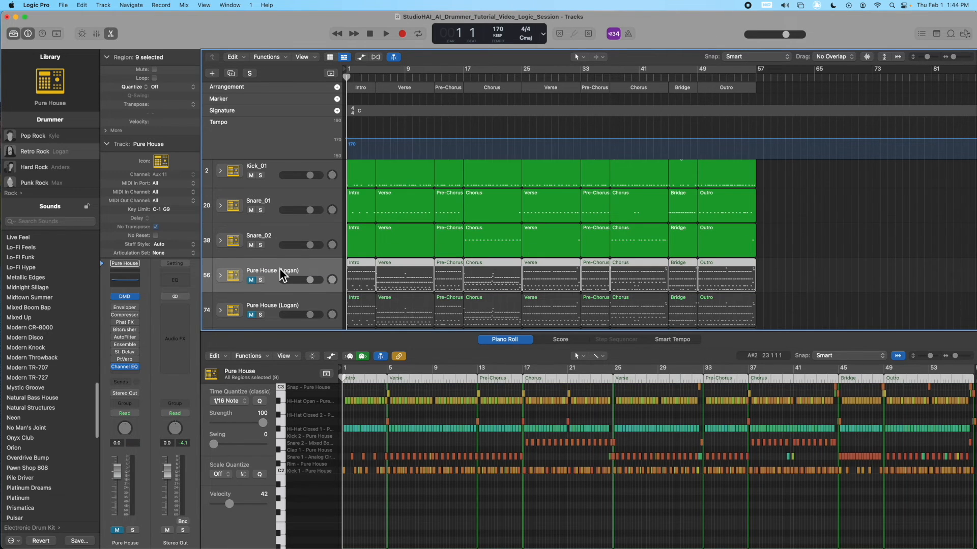
click(250, 280)
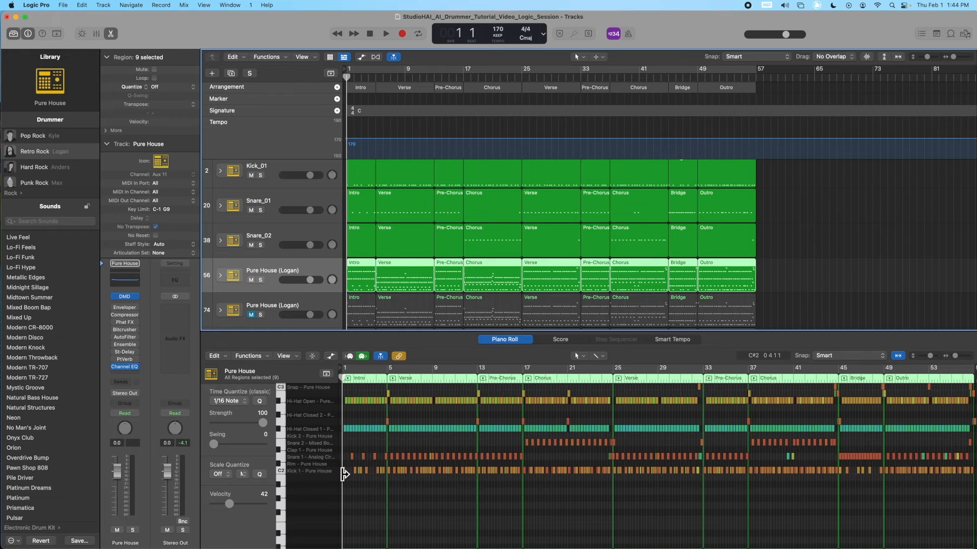
click(316, 430)
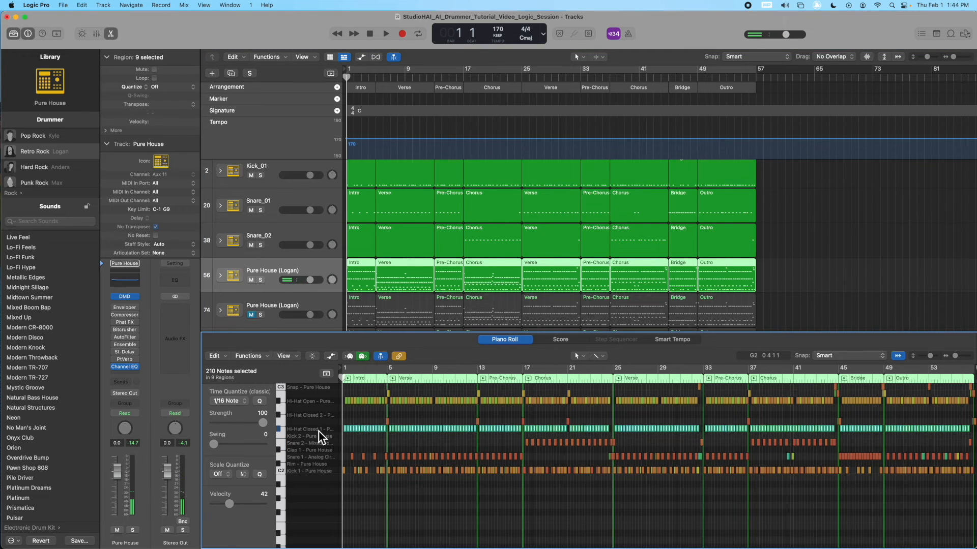
scroll(652, 480, right, 5)
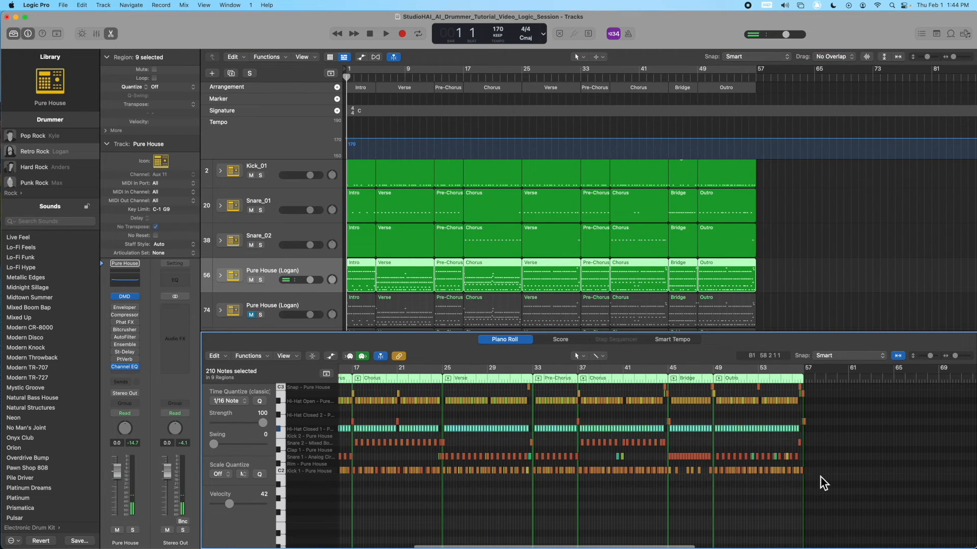
drag(819, 475, 235, 441)
key(Delete)
Delete every note above the Hi-Hat Closed 1 lane from the selected regions and rename the track Hi_Hat_01
scroll(802, 465, right, 5)
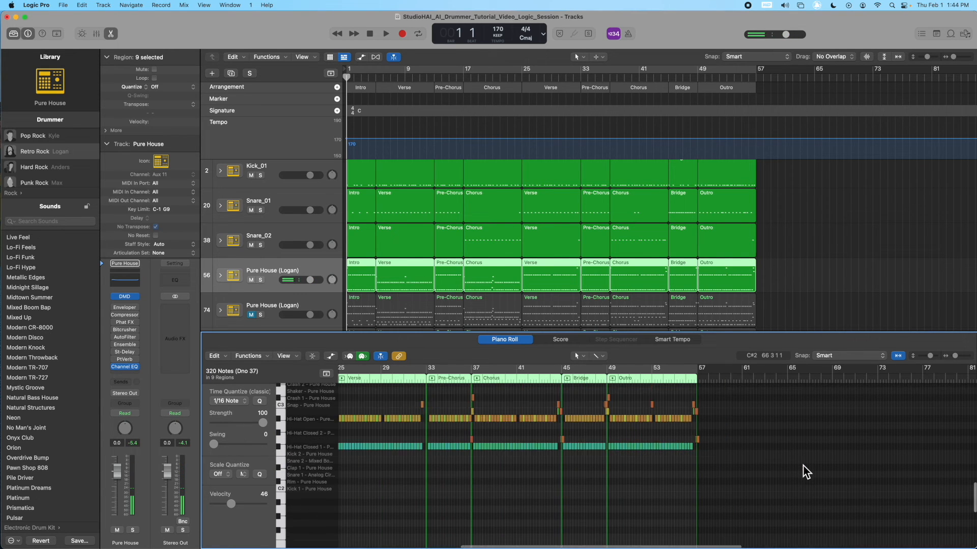
scroll(803, 465, up, 3)
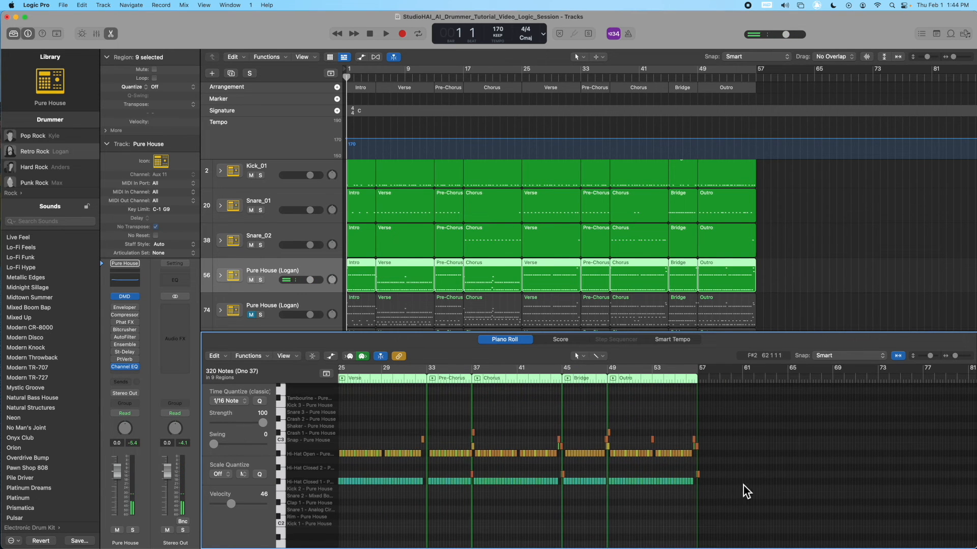
drag(708, 477, 290, 414)
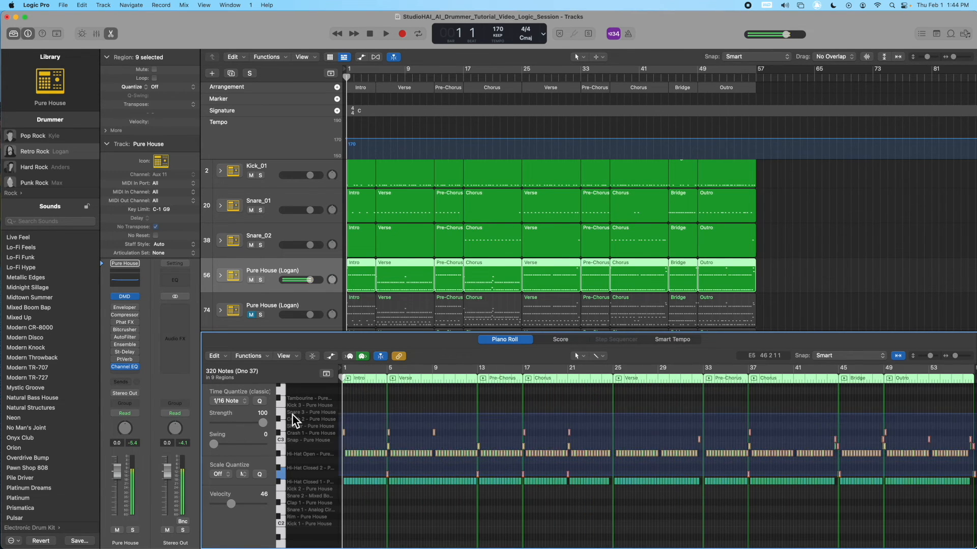
key(Delete)
scroll(541, 493, down, 2)
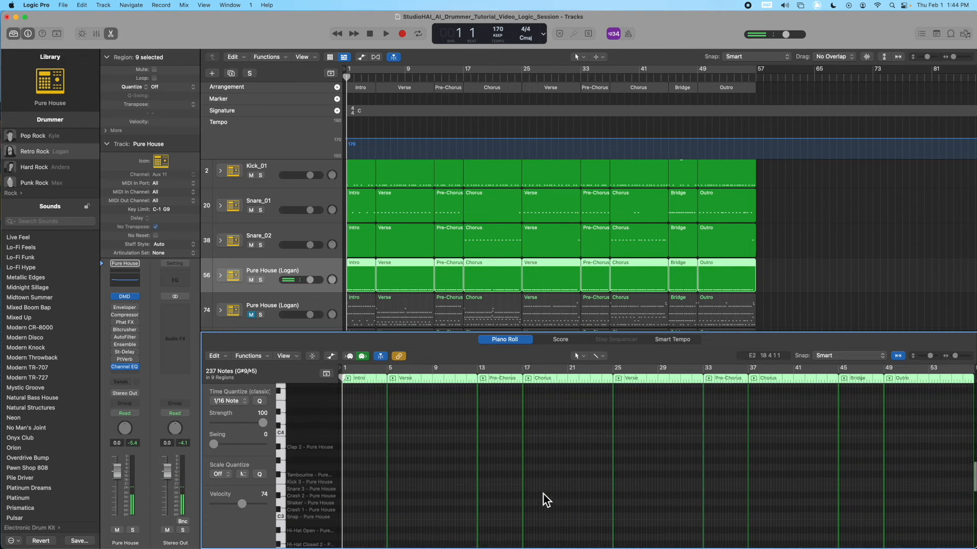
right_click(283, 268)
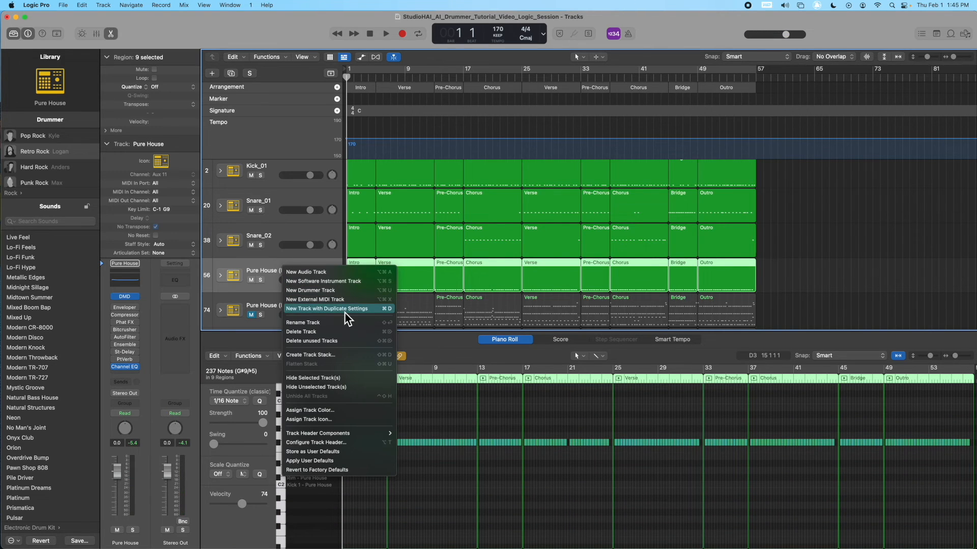
click(344, 322)
text(Hi_Hat_01)
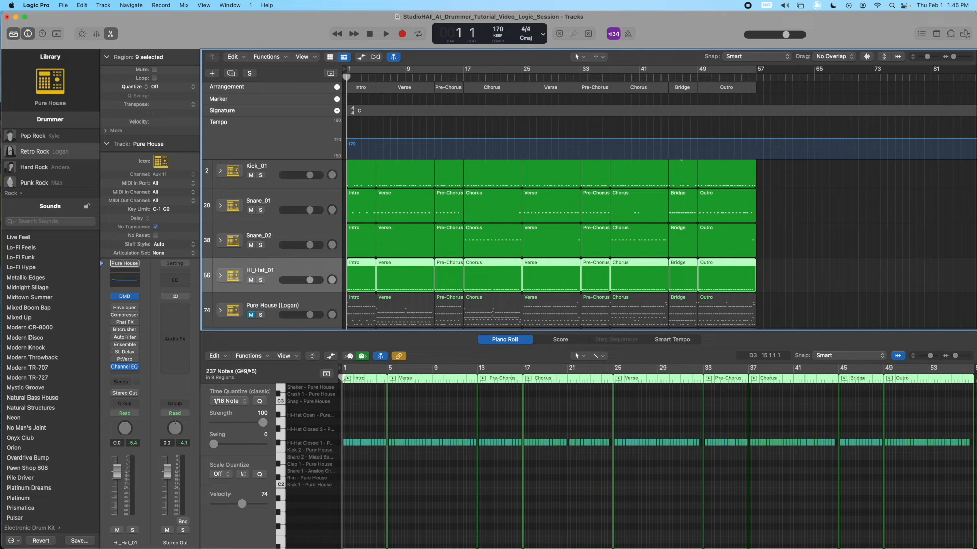
Unmute the Pure House duplicate below Hi_Hat_01 and delete its sparse G2 notes between the Hi-Hat Closed 1 and 2 lanes
scroll(254, 217, down, 3)
click(254, 215)
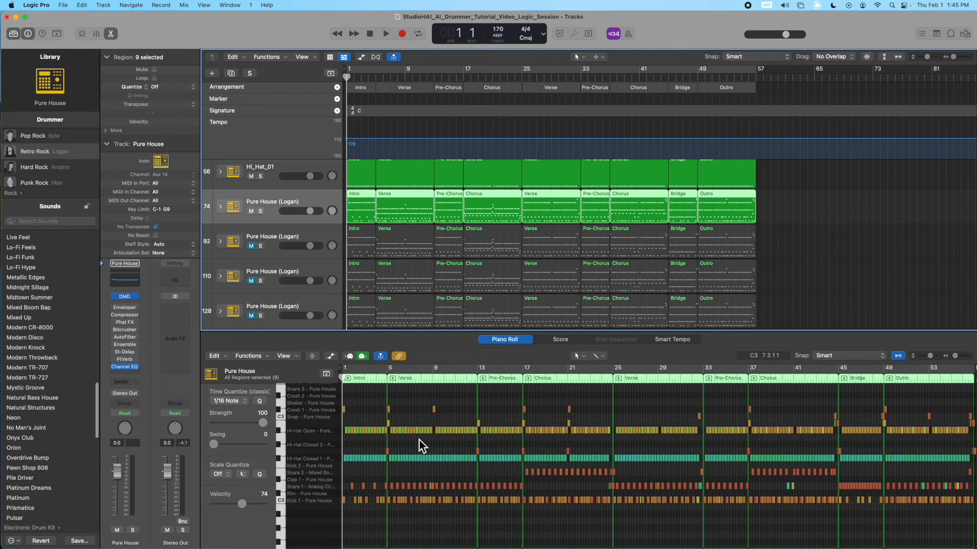
click(281, 451)
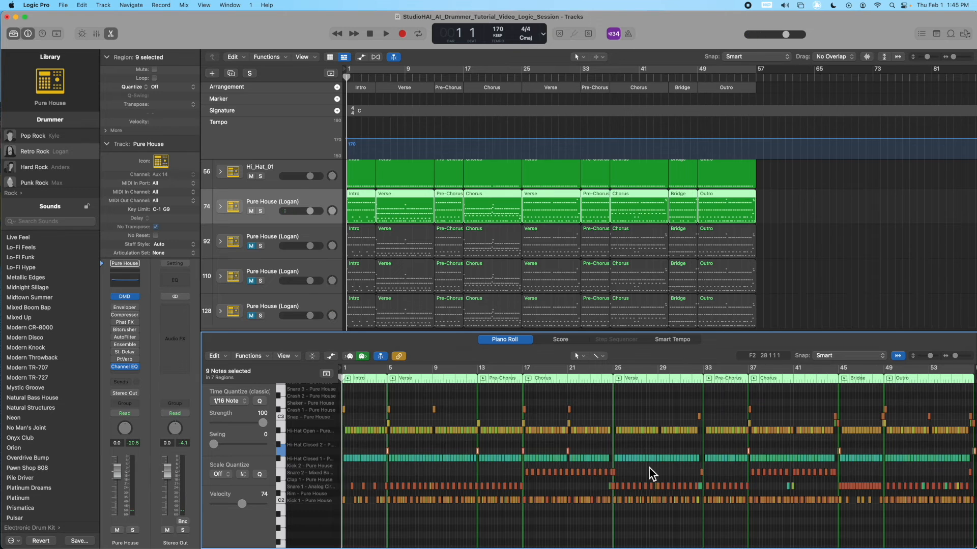
scroll(649, 468, right, 5)
drag(800, 452, 365, 451)
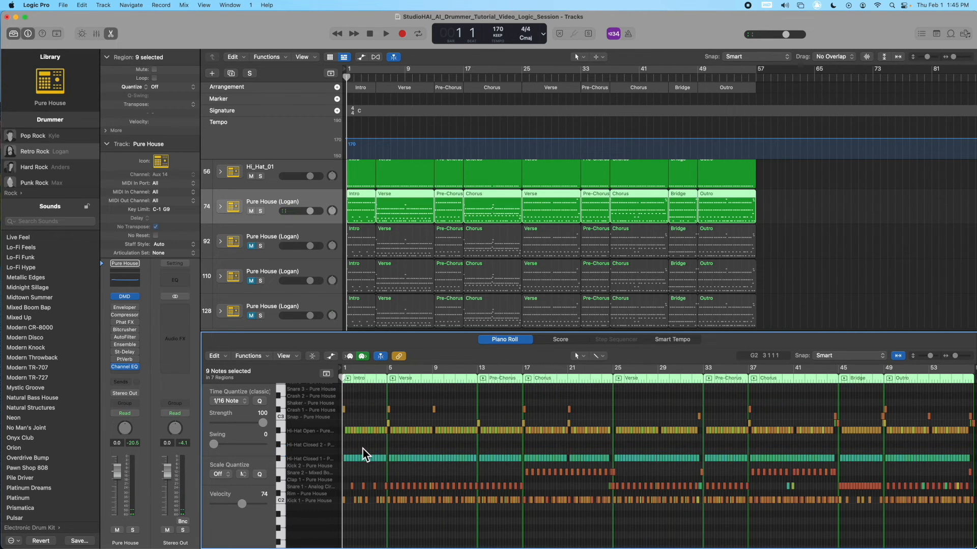
Delete all notes from the Hi-Hat Closed 1 lane down to the Kick 1 lane in the same duplicate's regions
click(323, 433)
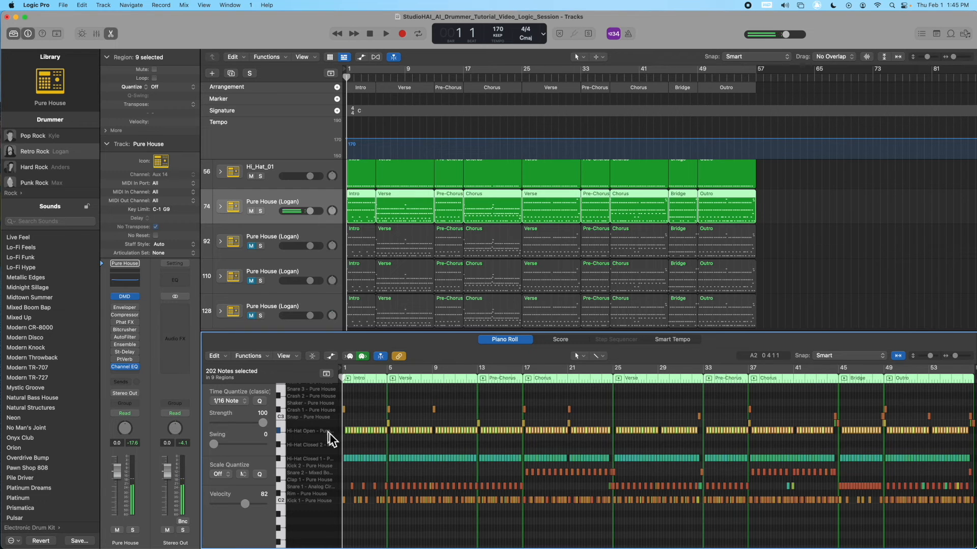
scroll(697, 484, right, 5)
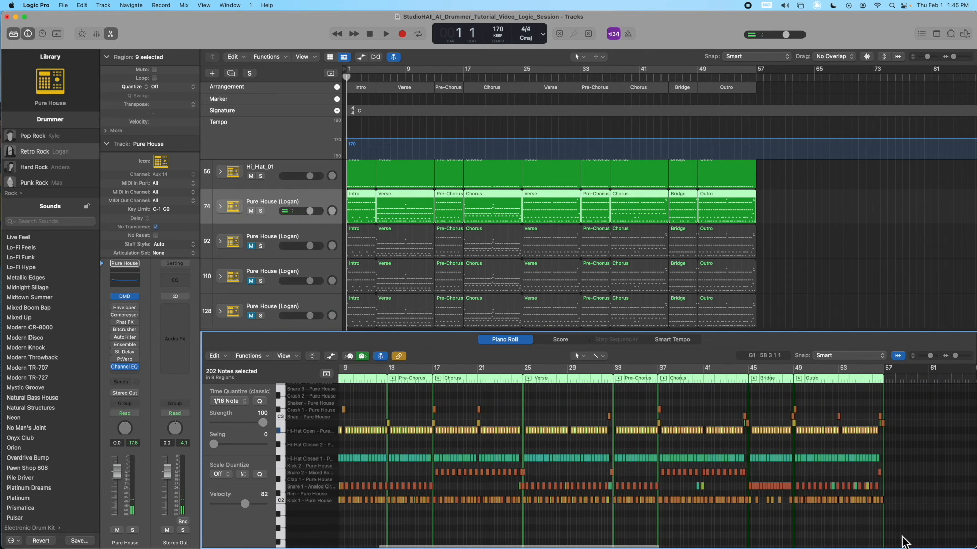
drag(906, 502, 293, 457)
key(Delete)
Delete every note above the Hi-Hat Open lane from the selected regions and rename the track Hi_Hat_02
scroll(712, 441, right, 3)
scroll(712, 440, up, 2)
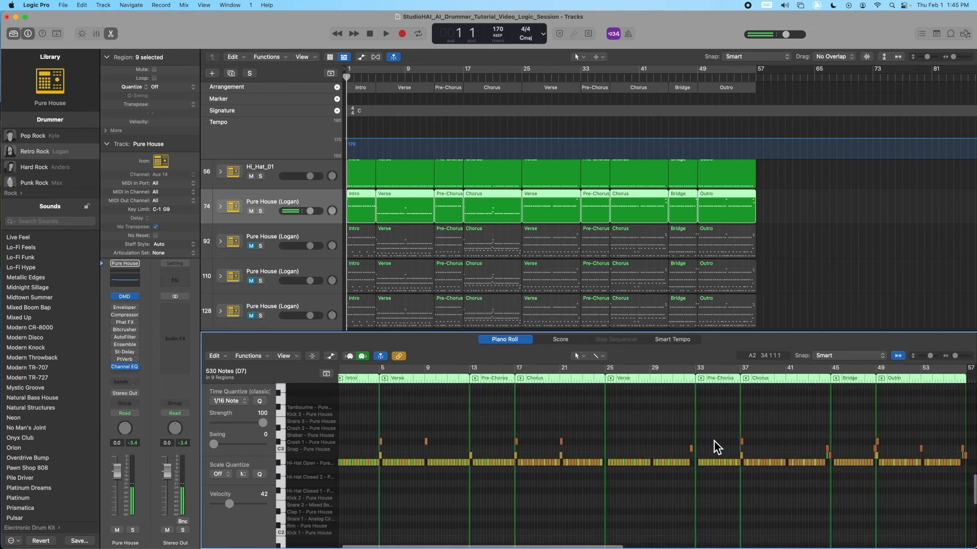
drag(904, 457, 319, 432)
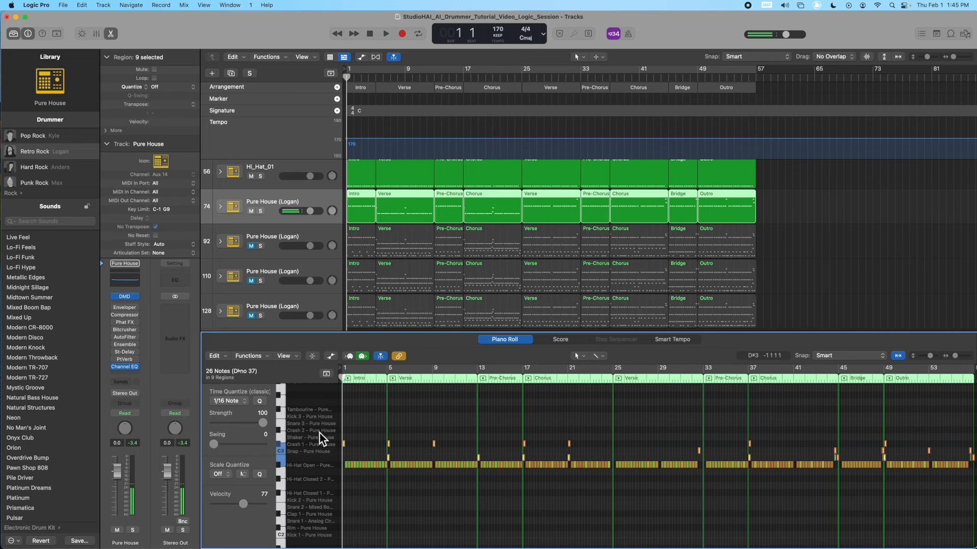
key(Delete)
right_click(275, 202)
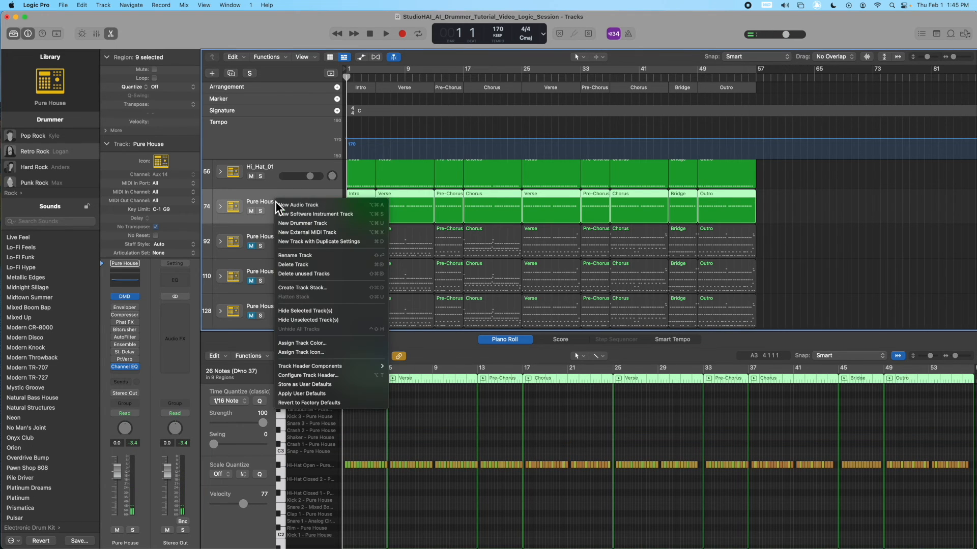
click(340, 256)
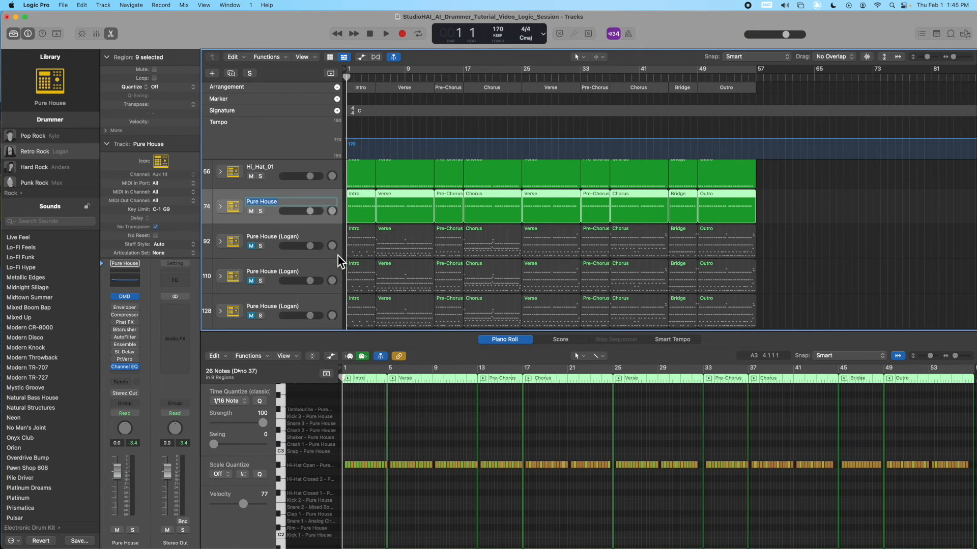
text(Hi_Hat_02)
Unmute the Pure House duplicate below Hi_Hat_02 and delete all notes below the Snap lane from its regions
click(284, 248)
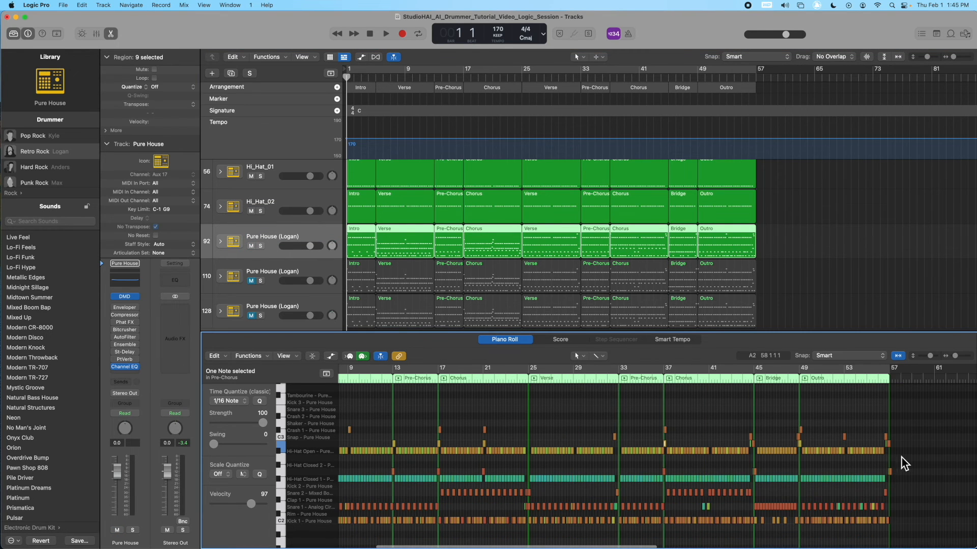
drag(918, 535, 309, 450)
key(Delete)
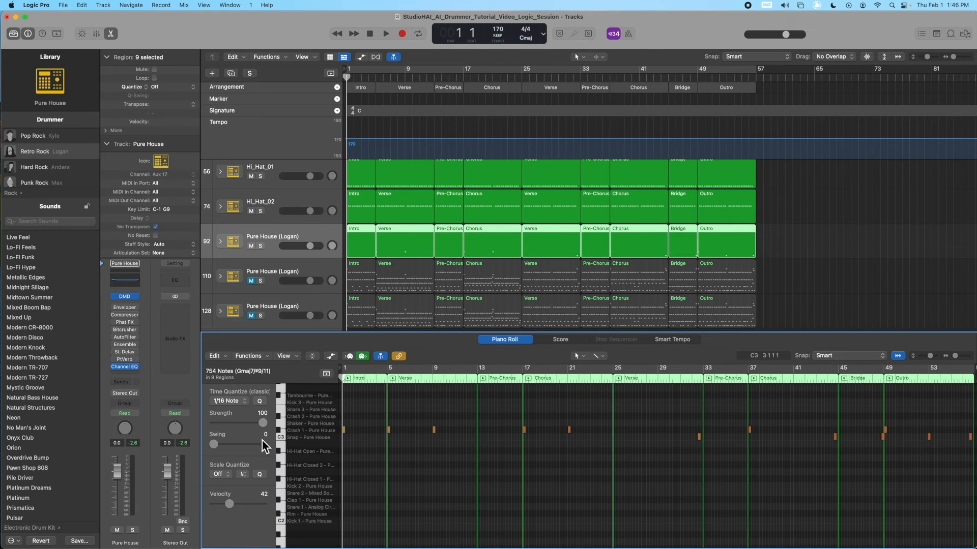
Delete the Crash 1 notes from the same duplicate's regions, leaving only the Snap notes, and rename the track Snap_01
click(281, 438)
scroll(698, 440, right, 4)
scroll(799, 439, left, 4)
click(279, 430)
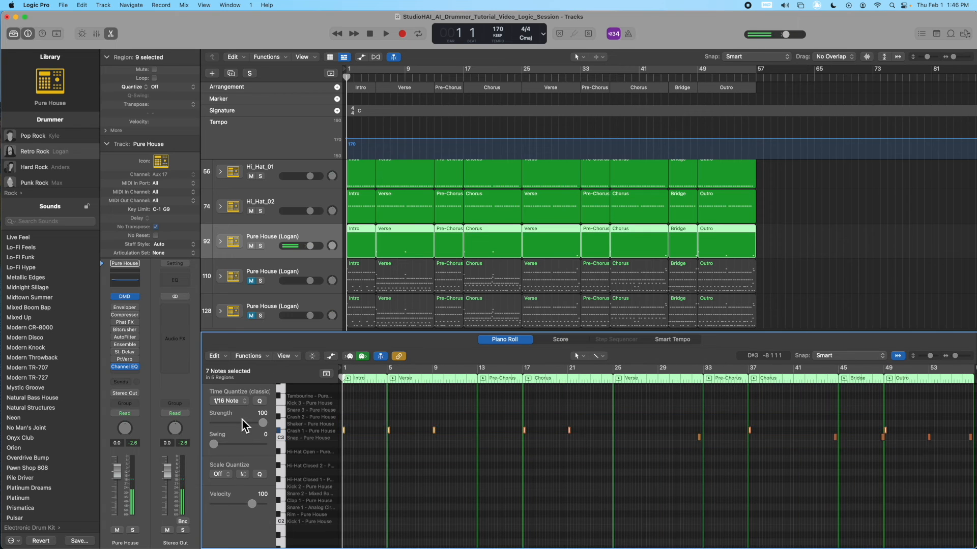
key(Delete)
right_click(267, 237)
click(374, 396)
text(Snap_01)
Unmute the Pure House duplicate below Snap_01 and delete every note below the Crash 1 lane from its regions
click(318, 275)
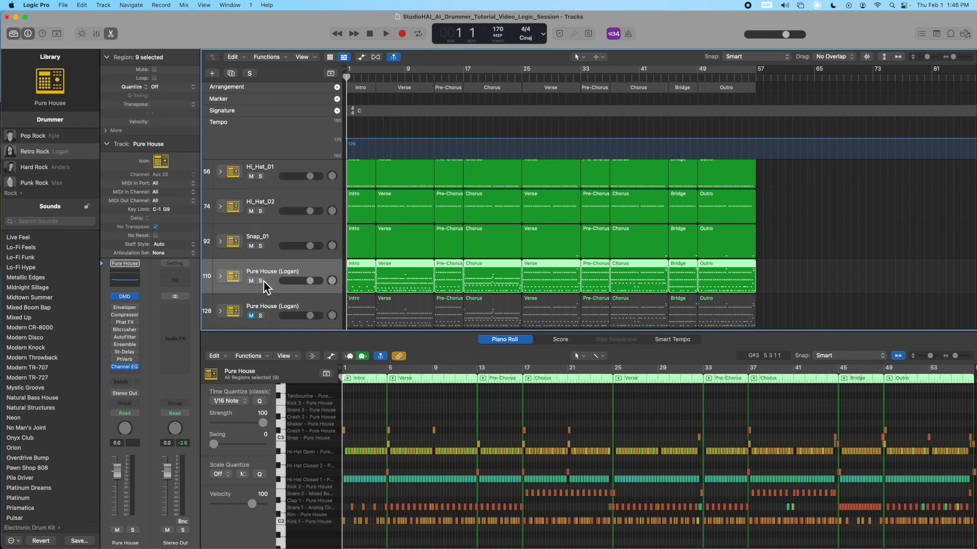
scroll(322, 476, down, 2)
key(Delete)
scroll(432, 432, up, 4)
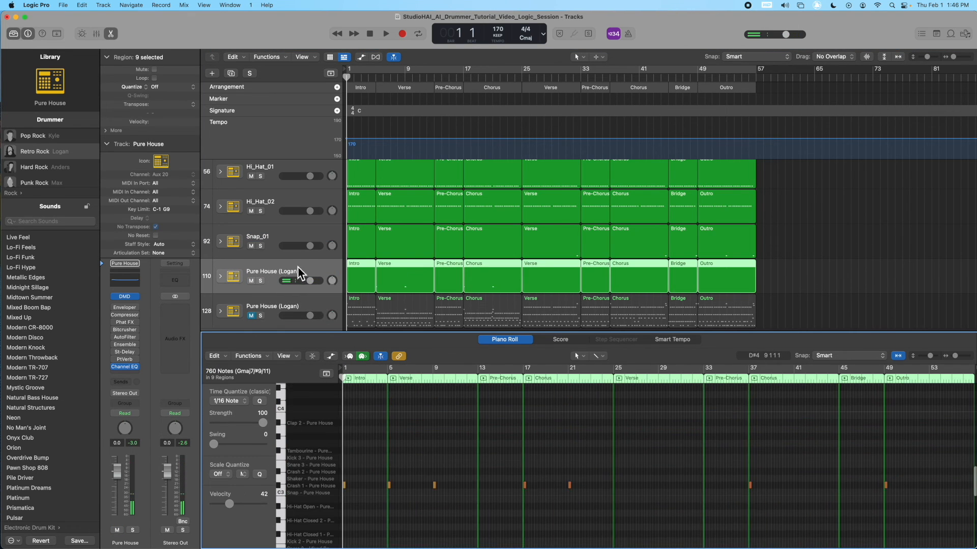
Rename the duplicate track holding only the Crash 1 notes to Crash_01
right_click(277, 270)
click(367, 325)
text(Crash_01)
key(Return)
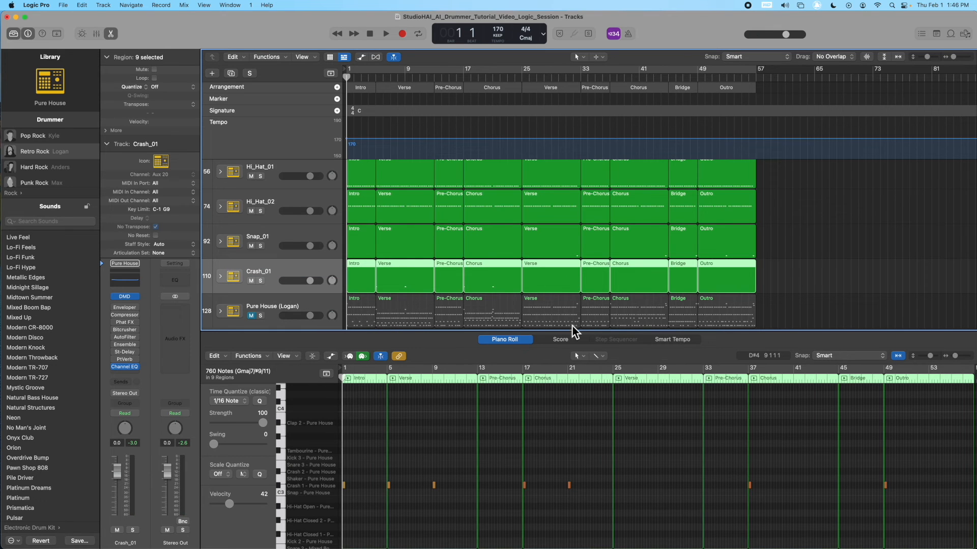
Delete the leftover muted Pure House duplicate track below Crash_01 together with its regions
scroll(463, 279, down, 2)
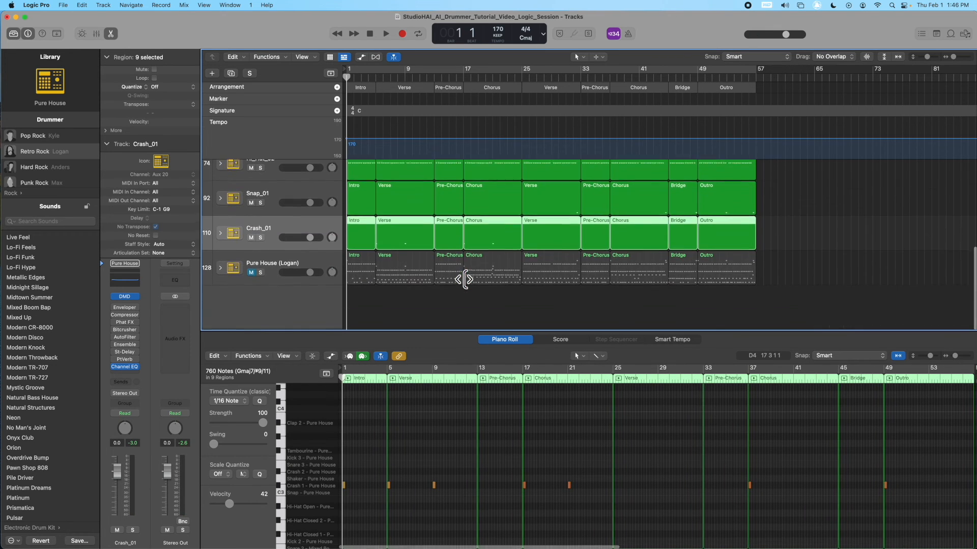
click(250, 267)
right_click(300, 266)
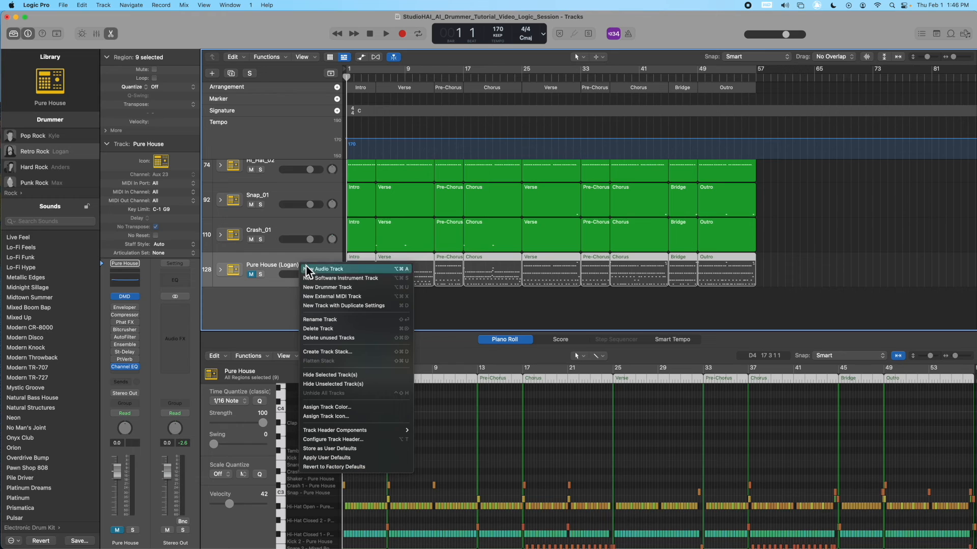
click(400, 330)
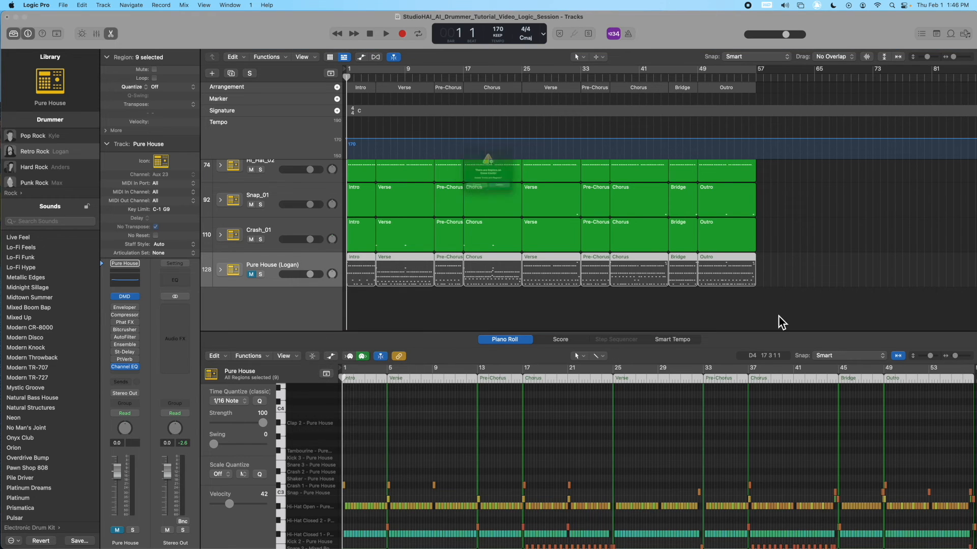
key(Return)
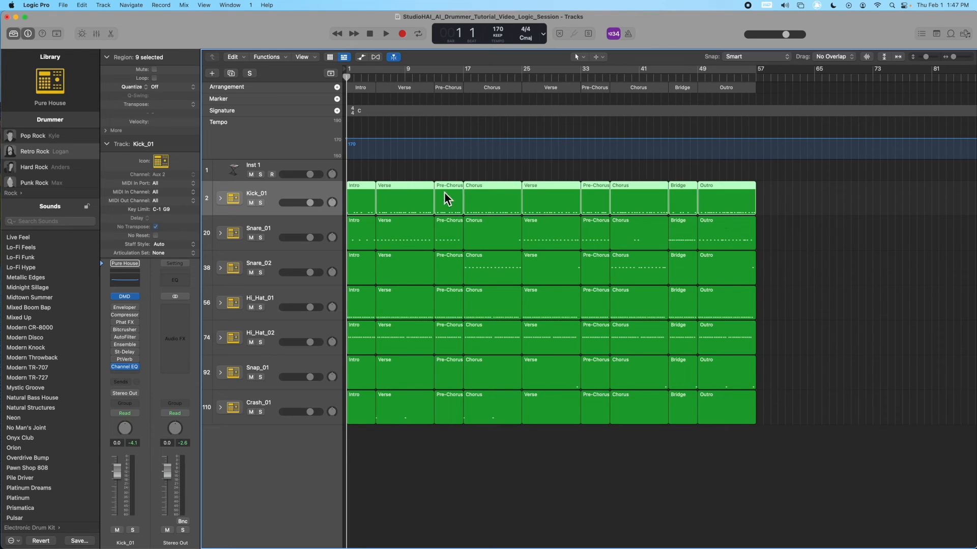
Check the first Verse region on Snare_02 for notes and delete it
click(493, 240)
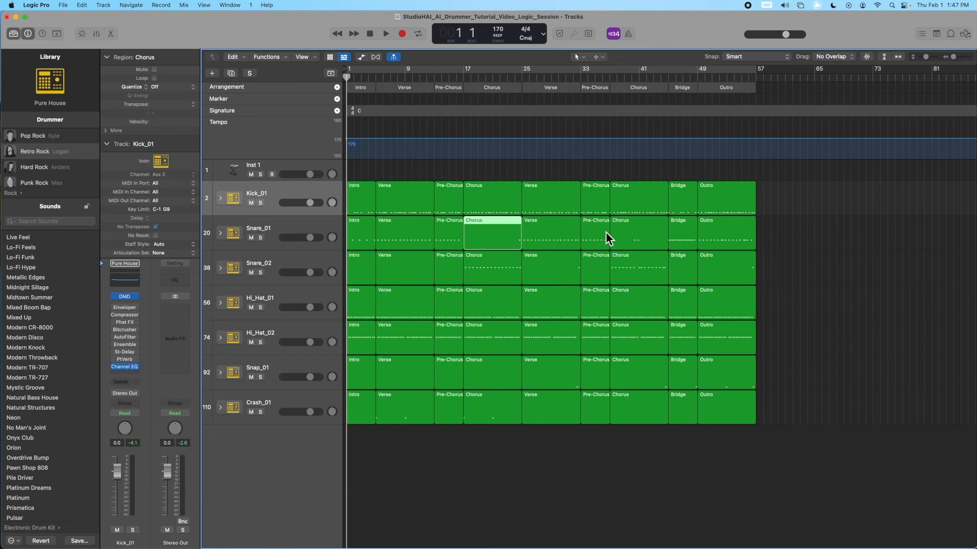
click(392, 279)
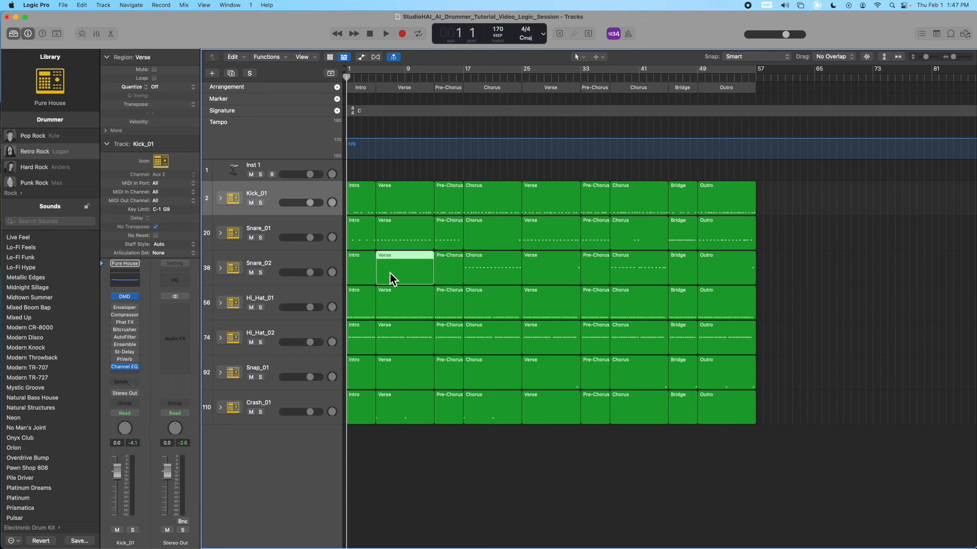
double_click(389, 272)
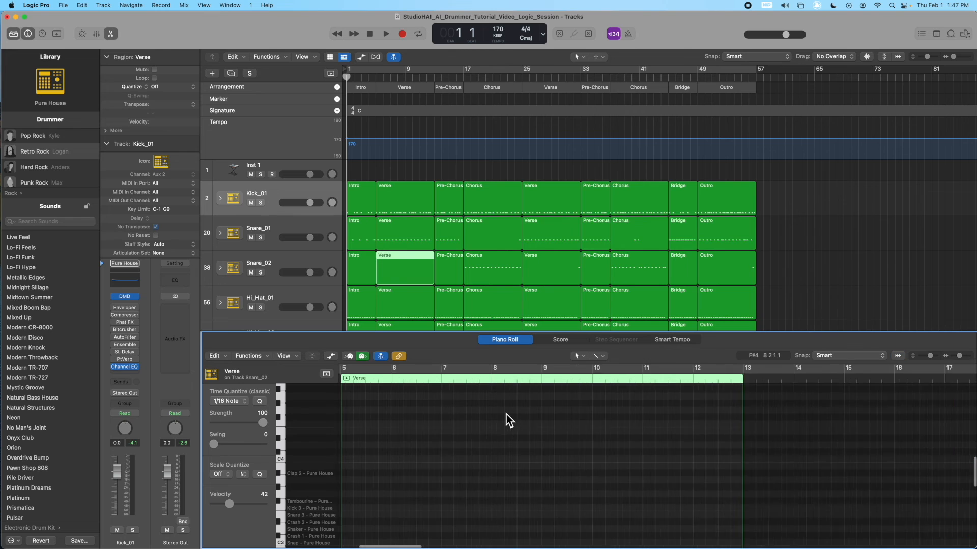
scroll(505, 414, down, 3)
scroll(507, 411, down, 3)
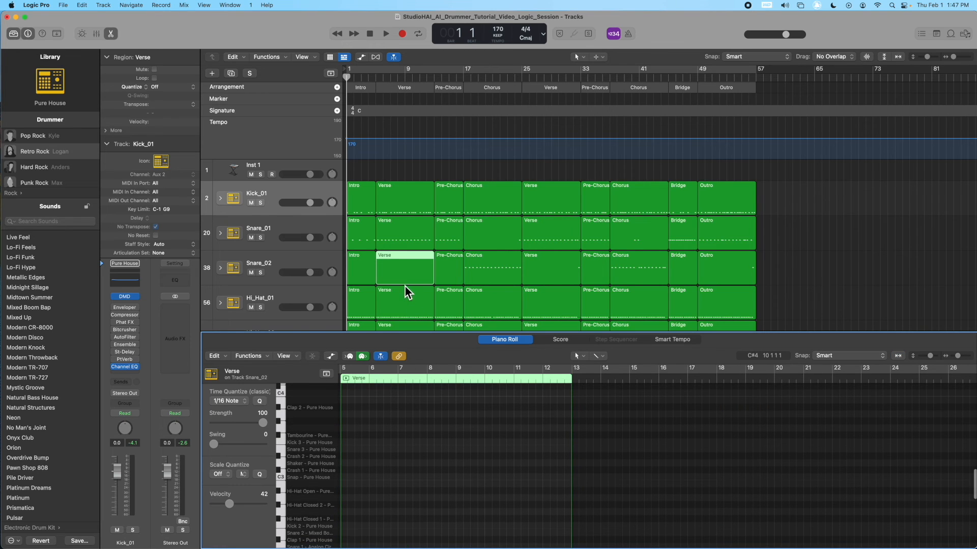
scroll(464, 457, up, 10)
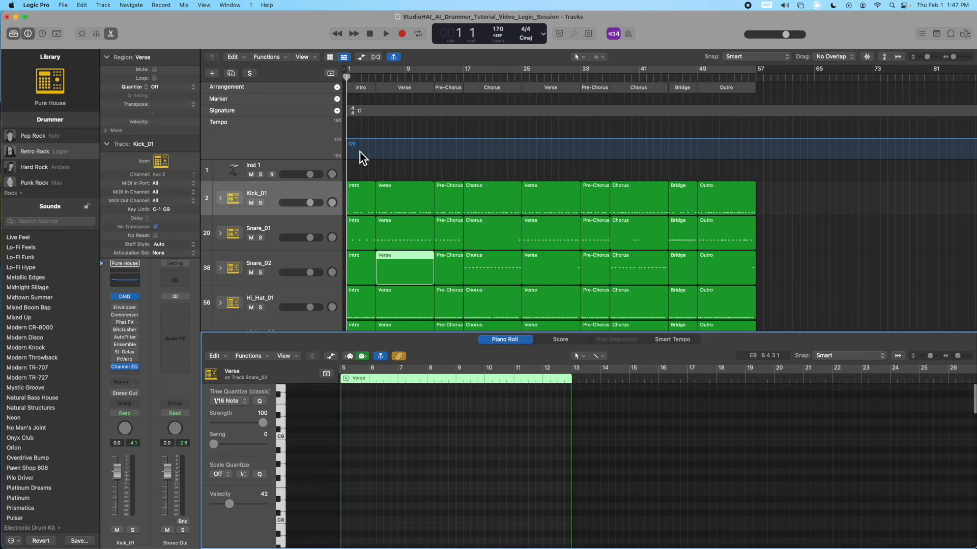
key(Delete)
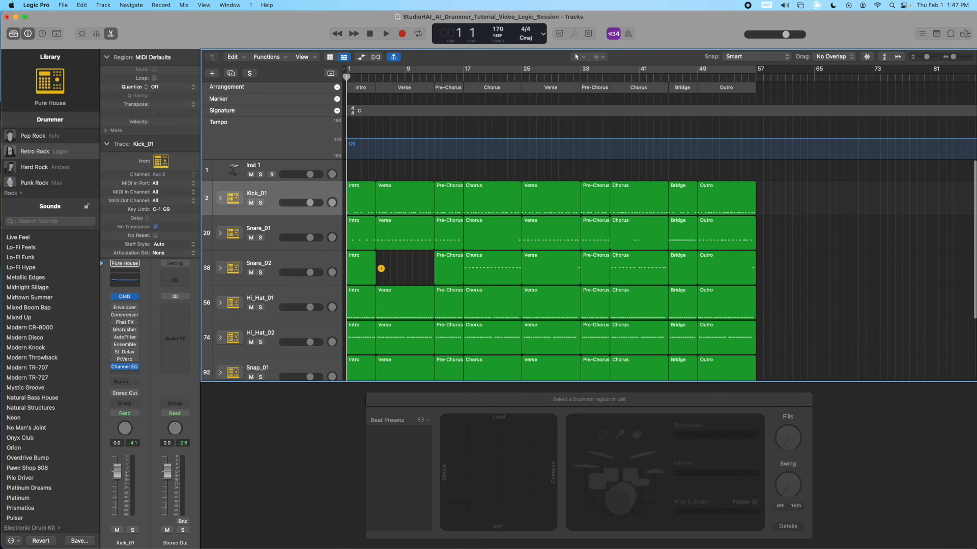
Delete the empty Intro and Bridge regions from Snare_02 and check its remaining regions for notes
click(371, 272)
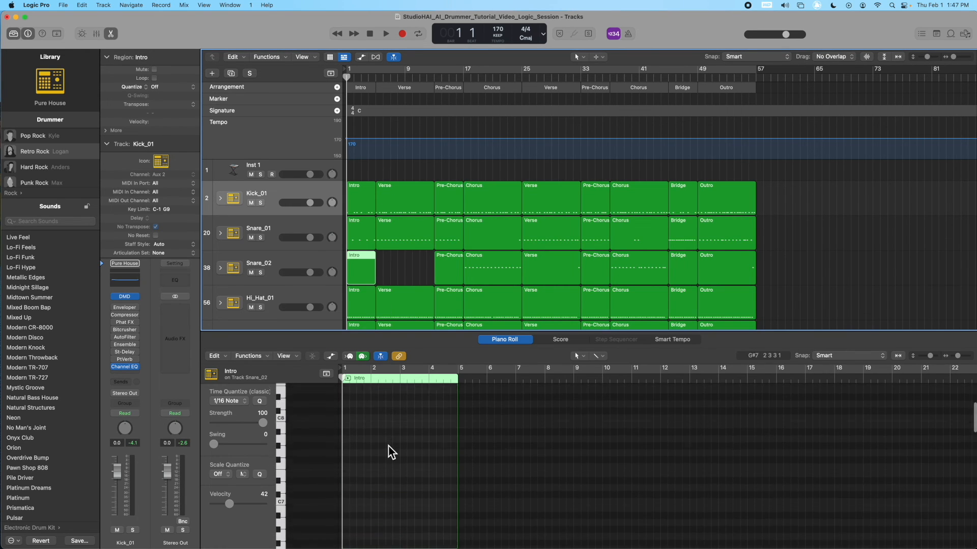
key(Delete)
click(680, 269)
key(Delete)
click(551, 268)
click(736, 269)
Delete the empty Intro, first Verse, first Chorus and both Pre-Chorus regions from Snap_01
scroll(737, 267, down, 1)
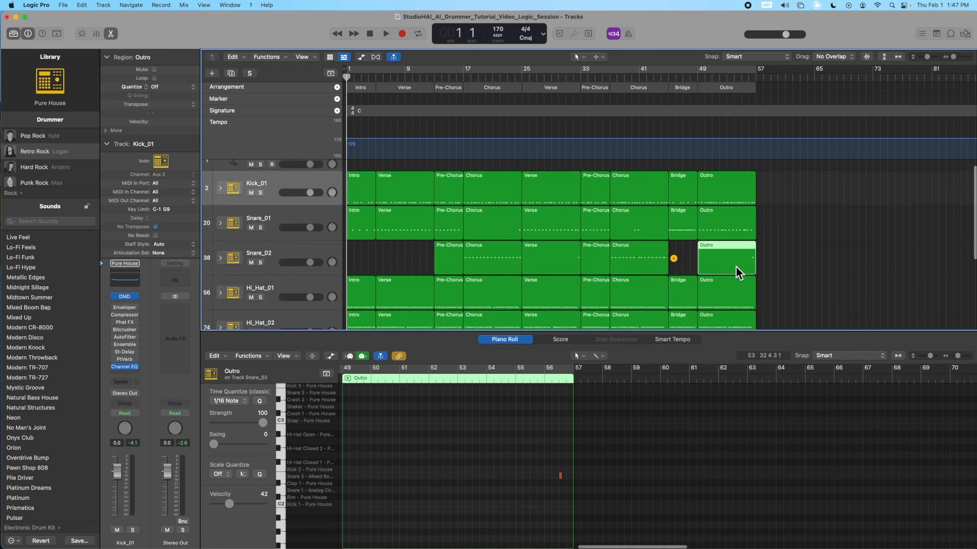
scroll(739, 273, down, 5)
click(359, 289)
key(Delete)
click(448, 287)
key(Delete)
click(489, 287)
key(Delete)
click(546, 289)
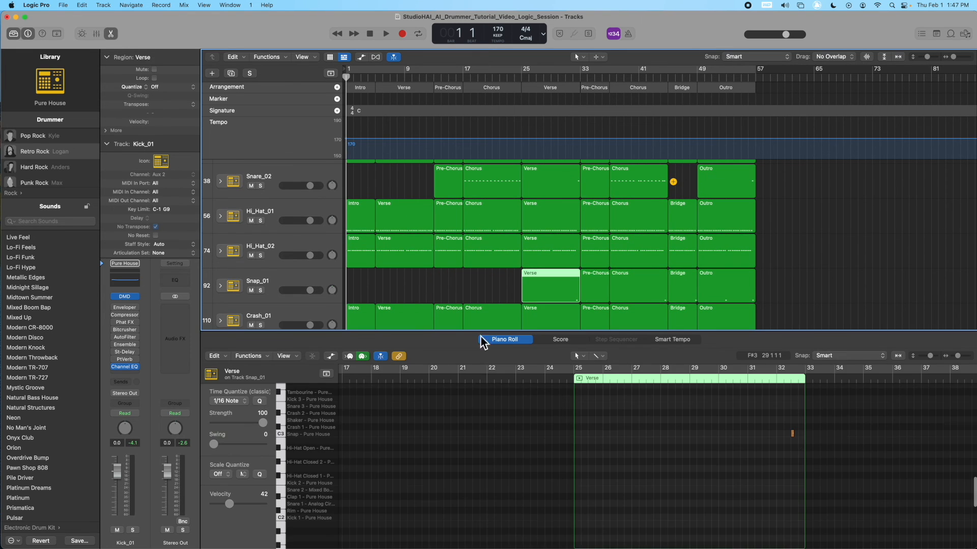
click(594, 288)
key(Delete)
click(636, 288)
Delete the empty second Verse, Bridge and both Pre-Chorus regions from Crash_01
scroll(631, 285, down, 4)
click(360, 272)
click(403, 272)
click(447, 272)
key(Delete)
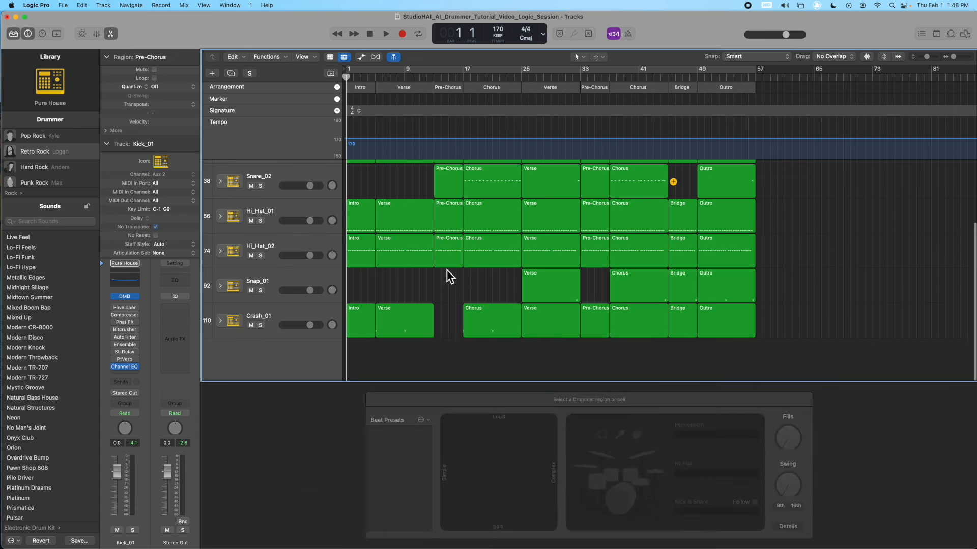
click(550, 321)
key(Delete)
click(595, 320)
scroll(649, 322, down, 4)
key(Delete)
click(681, 320)
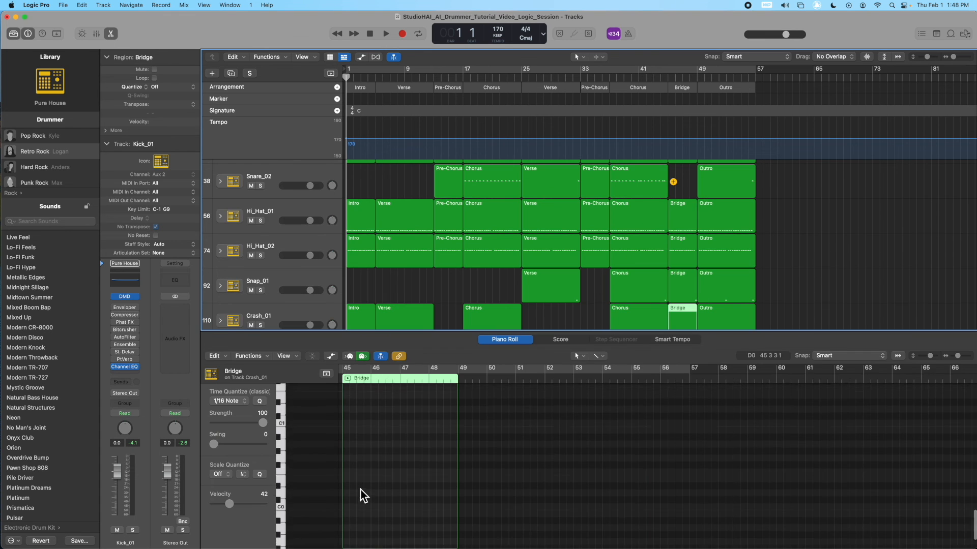
key(Delete)
Select the regions on all seven drum tracks and recolour them yellow
scroll(611, 213, up, 1)
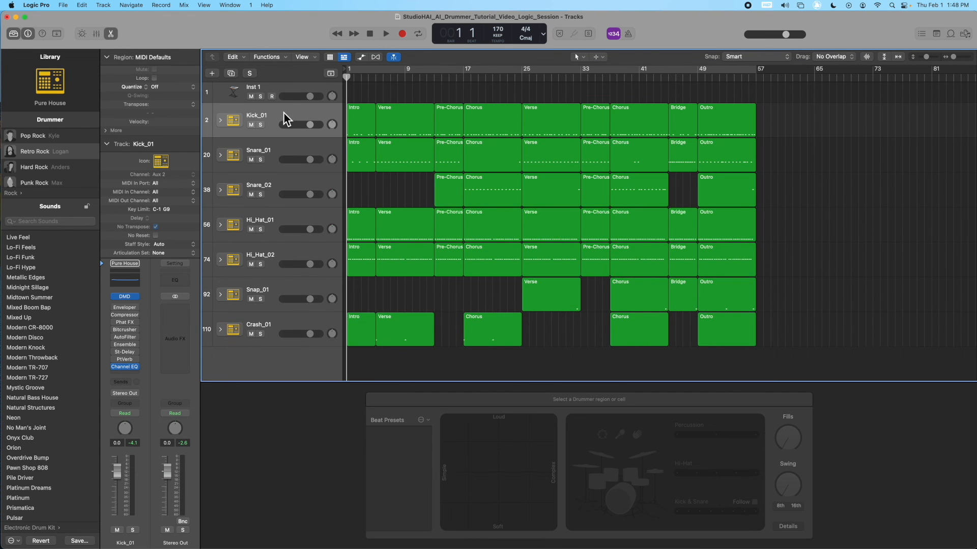
drag(802, 335, 365, 115)
right_click(365, 115)
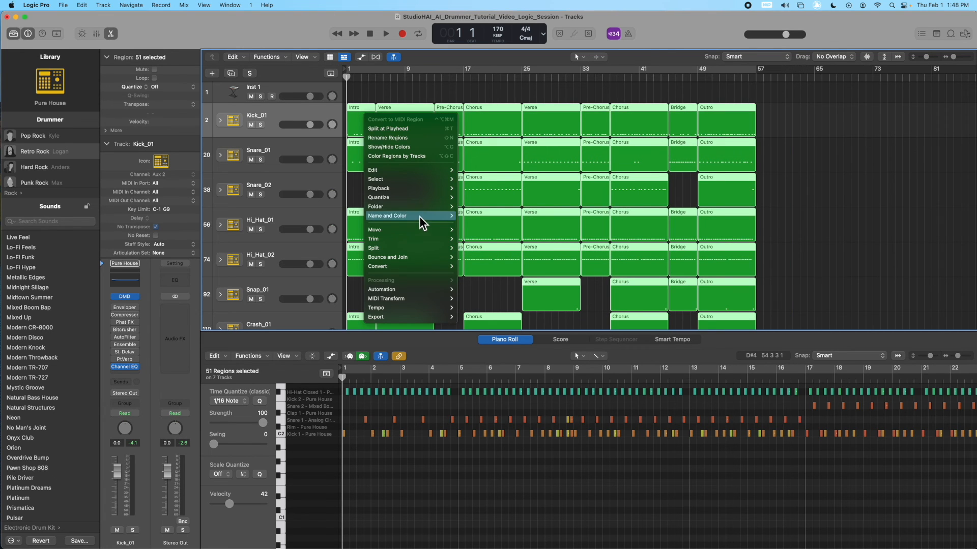
mouse_move(420, 218)
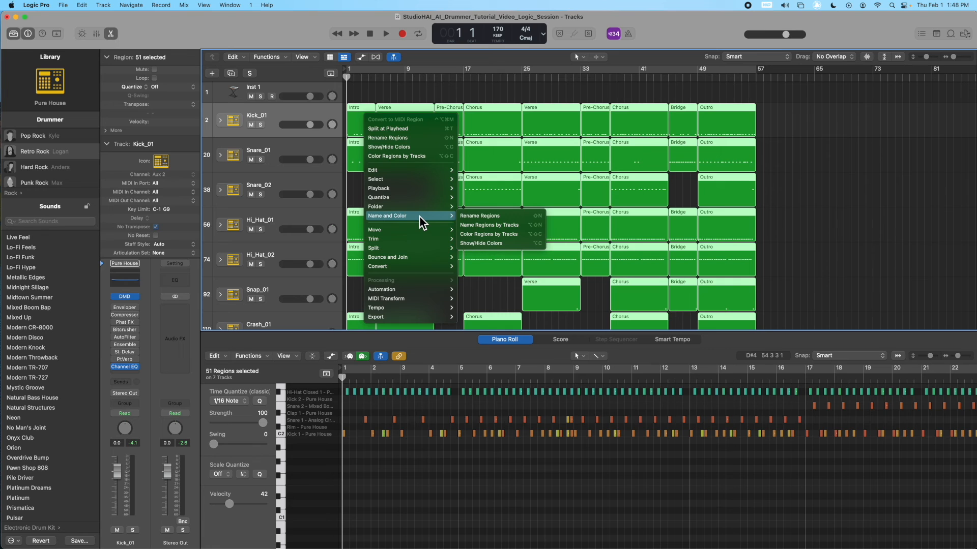
click(482, 245)
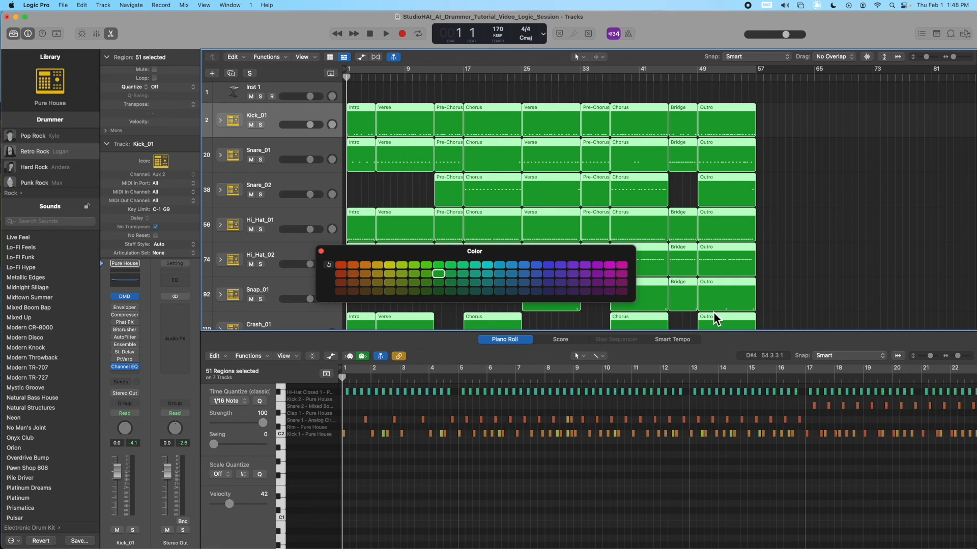
click(392, 267)
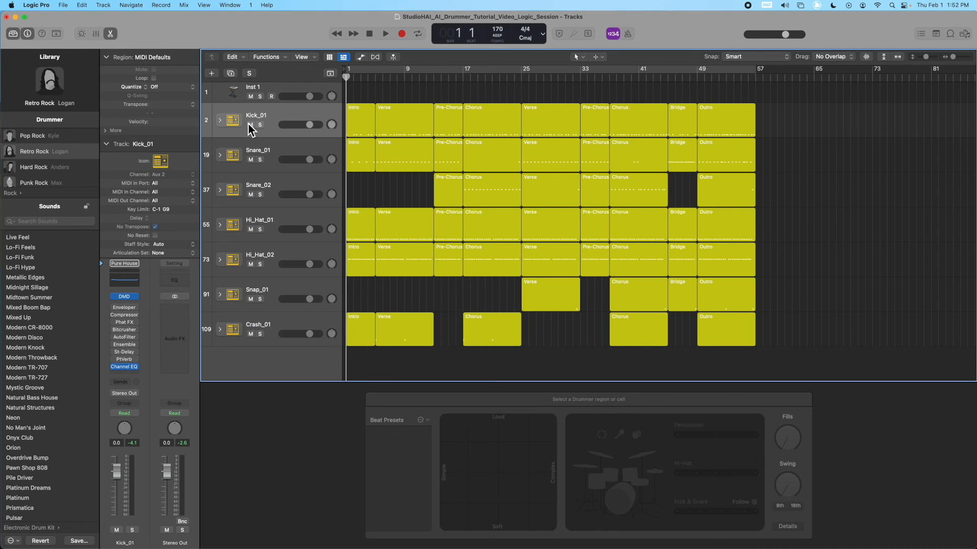
Delete the unused sub-tracks inside Kick_01 and Snare_01, keeping only Kick 1 - Pure House and Snare 1 - Analog Circuits
click(221, 121)
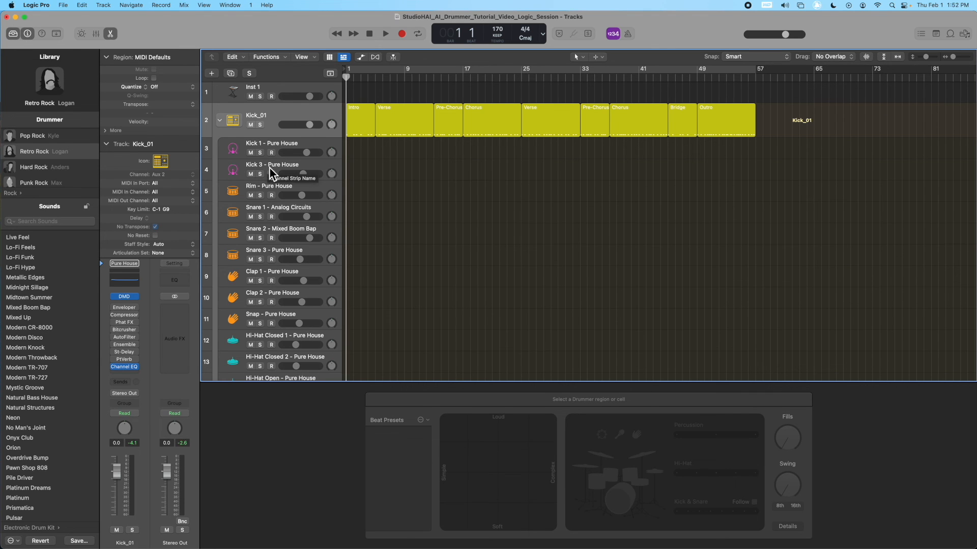
click(269, 167)
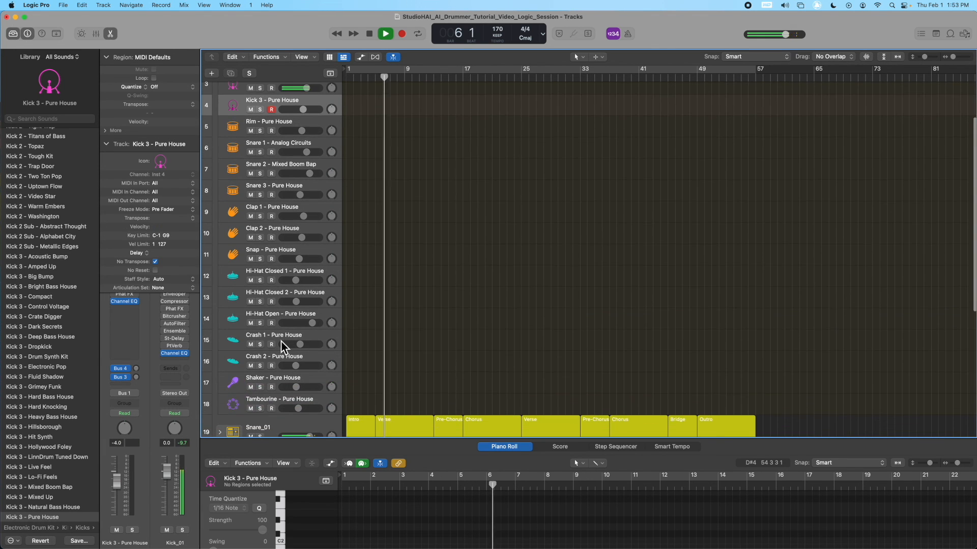
scroll(284, 347, up, 5)
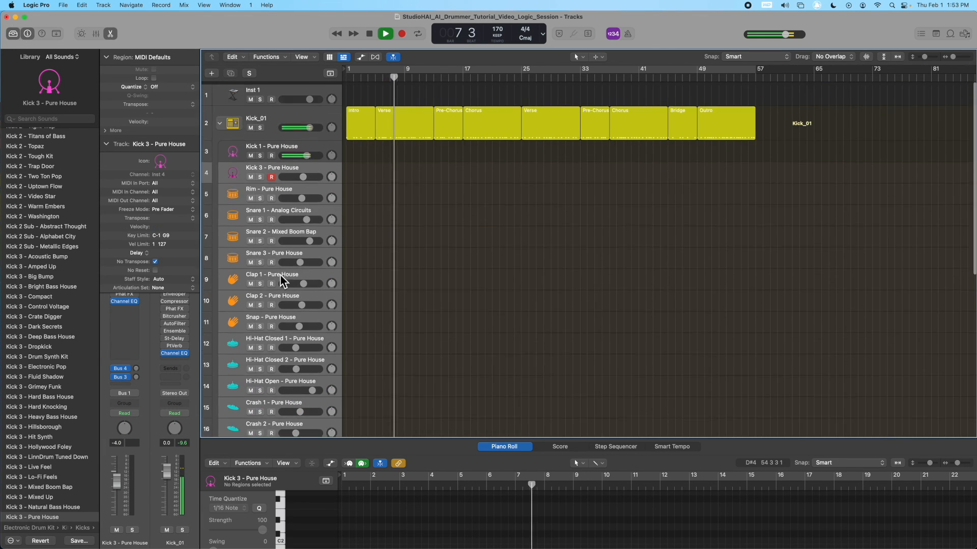
right_click(268, 167)
click(416, 246)
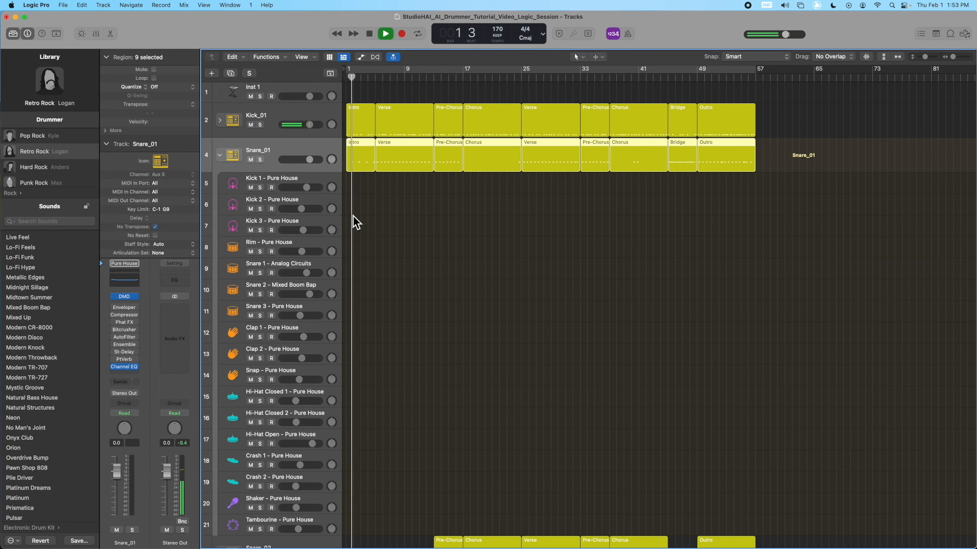
key(space)
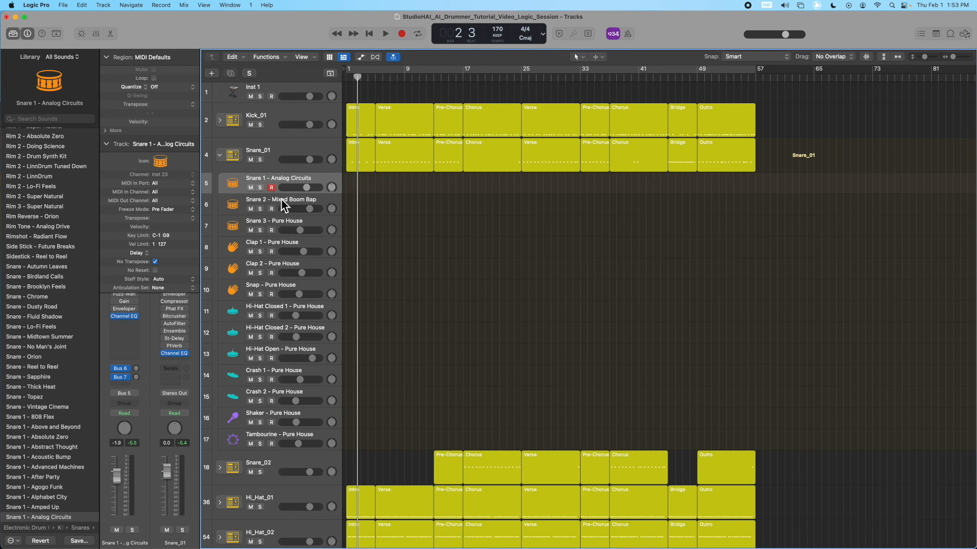
right_click(325, 328)
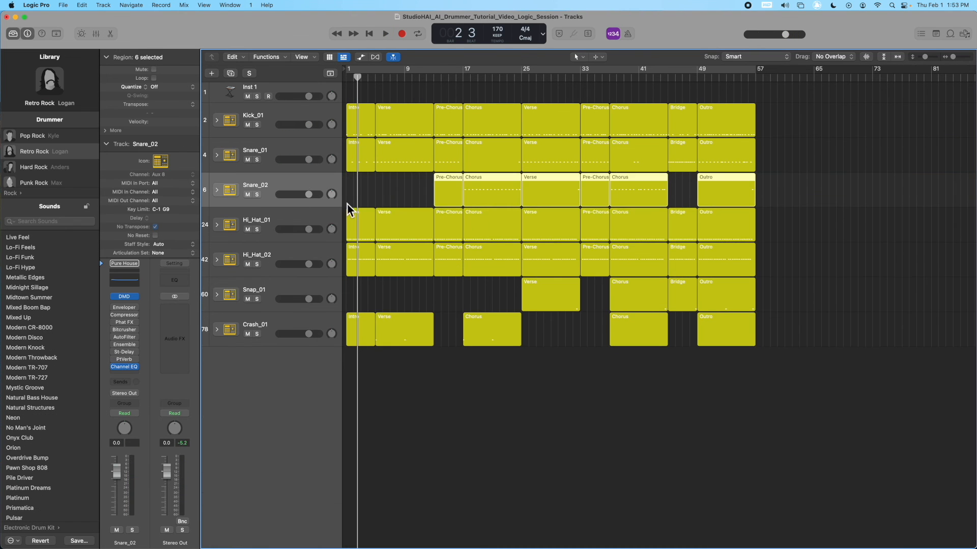
Expand Snare_02, play from the first Chorus to find its sounding sub-track, and delete sub-tracks Kick 1 through Snare 1
click(218, 190)
key(space)
click(461, 78)
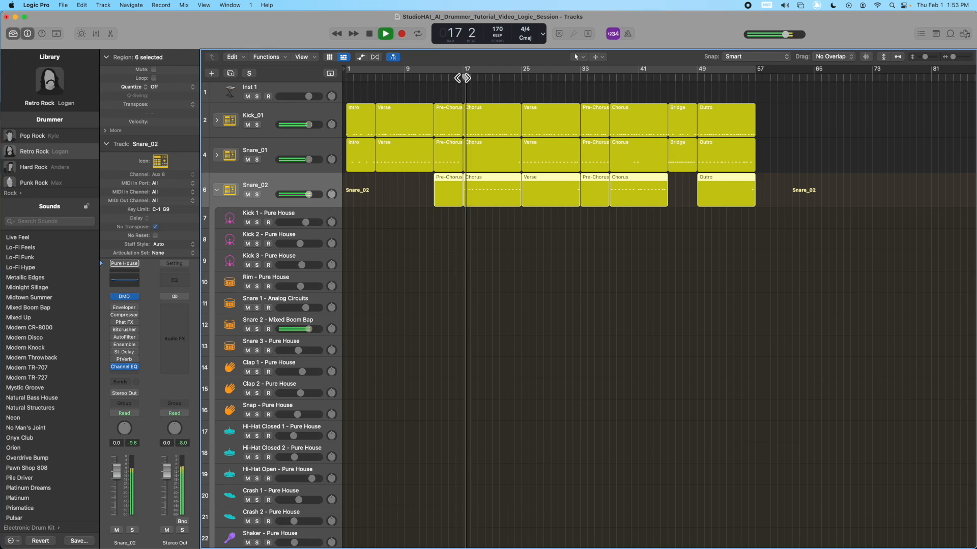
key(space)
click(276, 299)
shift+click(260, 213)
right_click(258, 215)
click(275, 296)
Delete sub-tracks Snare 3 through Tambourine from Snare_02, keeping Snare 2 - Mixed Boom Bap, and collapse the stack
click(306, 235)
shift+click(311, 449)
right_click(298, 281)
click(365, 331)
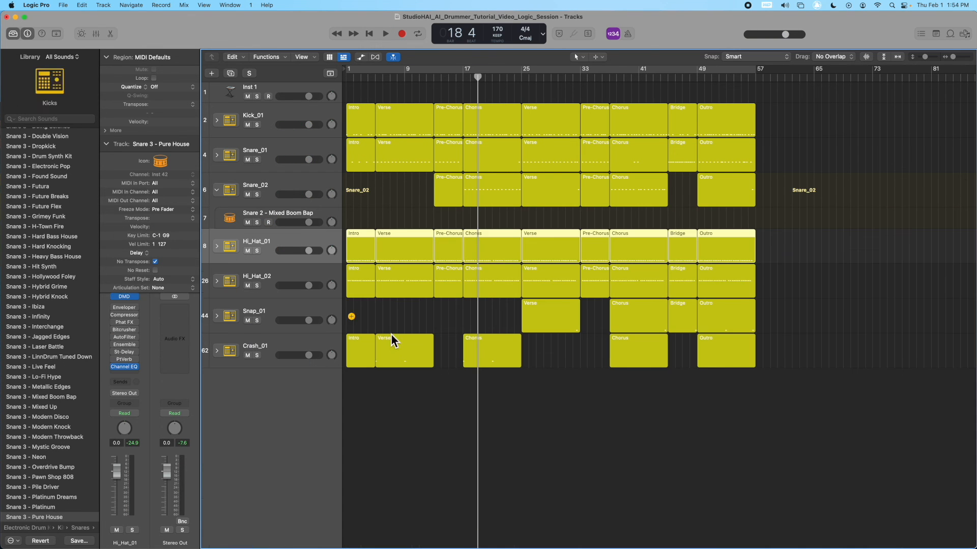
key(space)
key(space)
click(217, 190)
Delete the unused sub-tracks inside Hi_Hat_01, keeping only Hi-Hat Closed 1 - Pure House, and collapse the stack
click(218, 226)
key(space)
key(space)
scroll(279, 410, down, 2)
click(279, 409)
shift+click(272, 215)
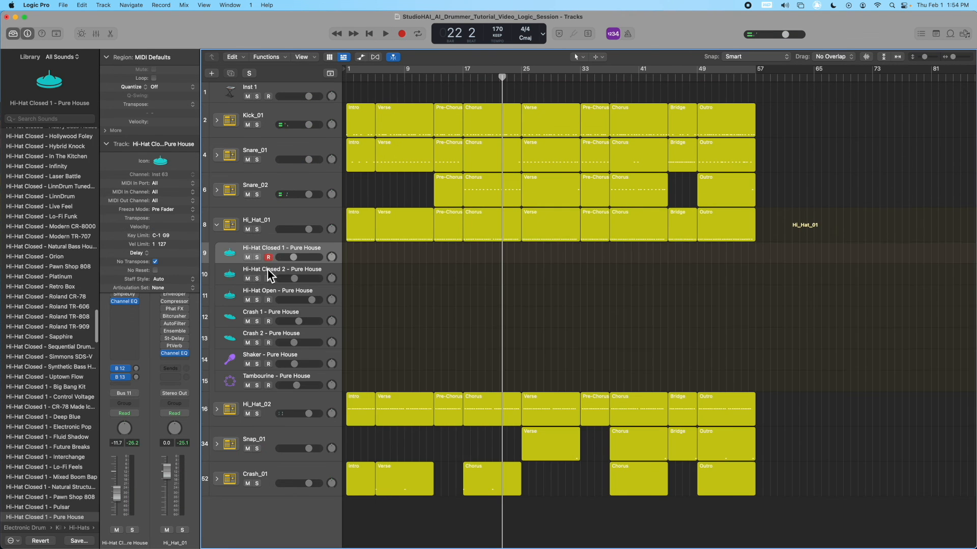
click(269, 273)
click(218, 225)
Audition Hi_Hat_02 from the first Chorus, delete every sub-track except Hi-Hat Closed 1 - Pure House, and collapse the stack
click(217, 260)
key(space)
click(461, 76)
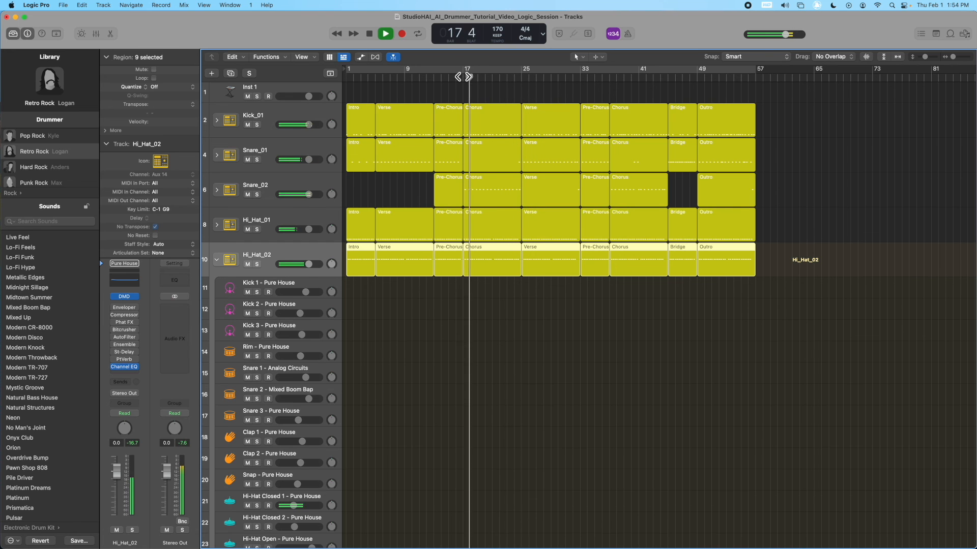
click(522, 76)
click(279, 475)
shift+click(272, 284)
key(super+BackSpace)
click(280, 305)
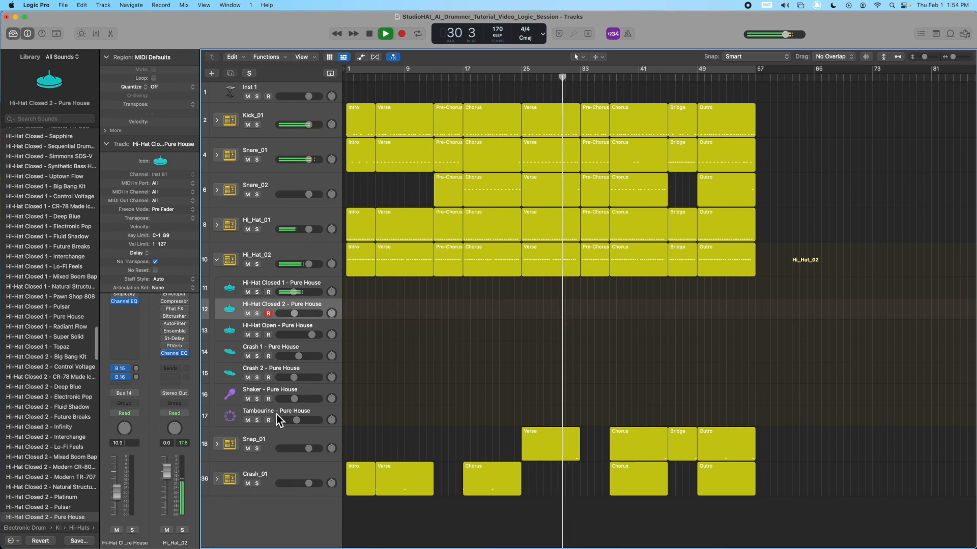
shift+click(277, 415)
key(super+BackSpace)
click(217, 260)
Delete the unused sub-tracks inside Snap_01, keeping only Snap - Pure House, and collapse the stack
click(217, 295)
click(277, 317)
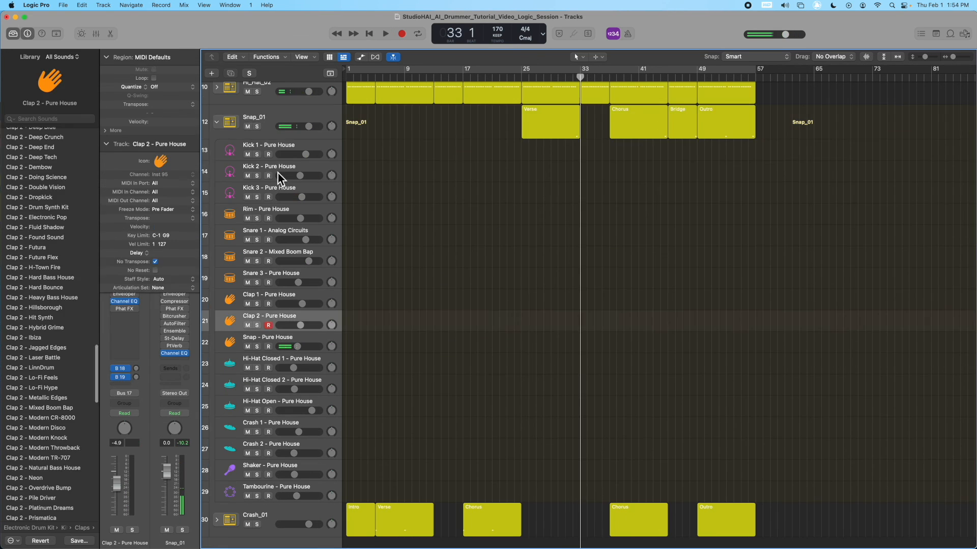
shift+click(244, 145)
right_click(243, 145)
click(302, 226)
click(280, 329)
shift+click(272, 459)
right_click(272, 459)
click(338, 404)
click(217, 294)
Expand Crash_01, play the first Verse to find its sounding sub-track, and delete sub-tracks Kick 1 through Hi-Hat Open
click(217, 330)
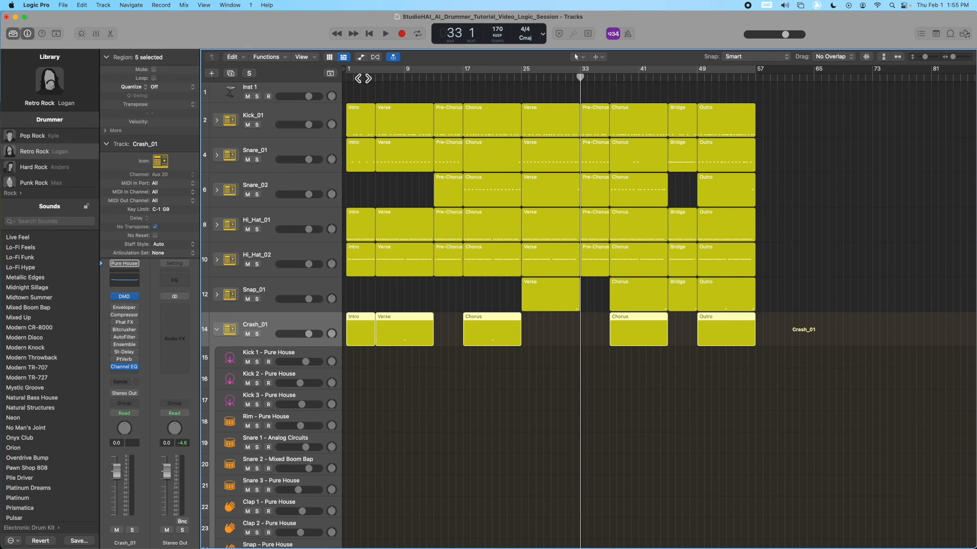
double_click(391, 78)
scroll(320, 266, down, 6)
key(space)
click(280, 468)
shift+click(277, 216)
right_click(275, 214)
click(321, 294)
Delete the Crash 2, Shaker and Tambourine sub-tracks from Crash_01, collapse it and select the Kick_01 track
click(275, 381)
shift+click(275, 418)
right_click(275, 419)
click(338, 404)
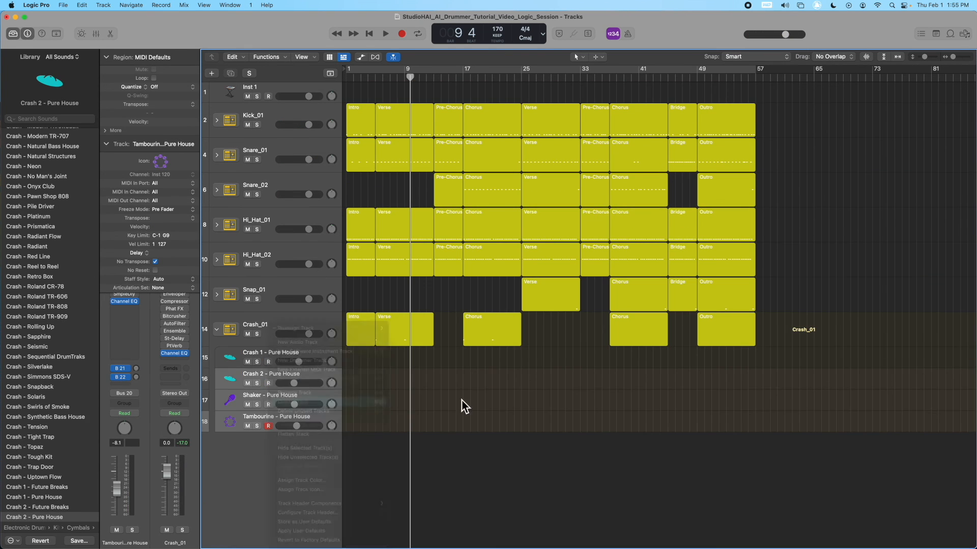
click(217, 330)
click(277, 110)
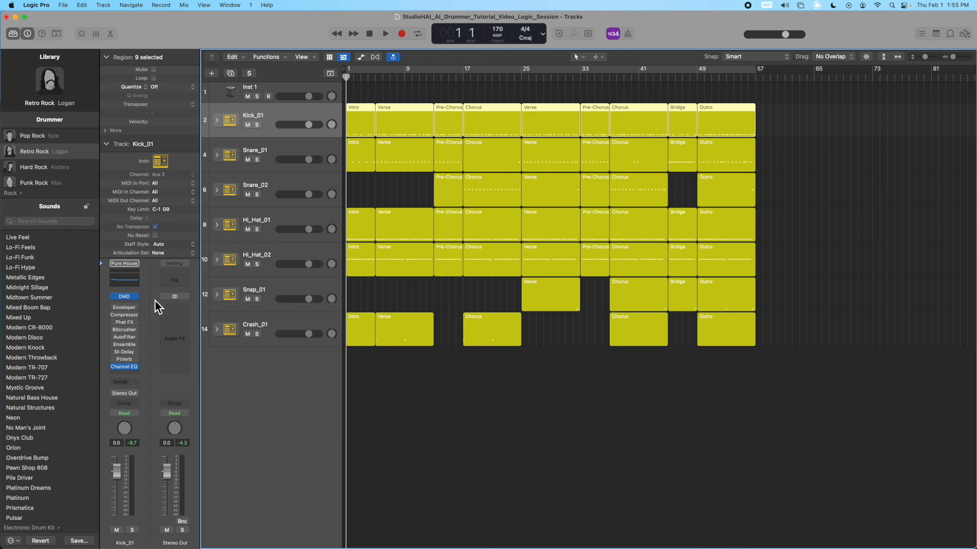
Remove the audio effect plug-ins from the Kick_01 channel strip, working up from Channel EQ at the end of the chain
click(135, 367)
click(157, 319)
click(136, 367)
click(167, 334)
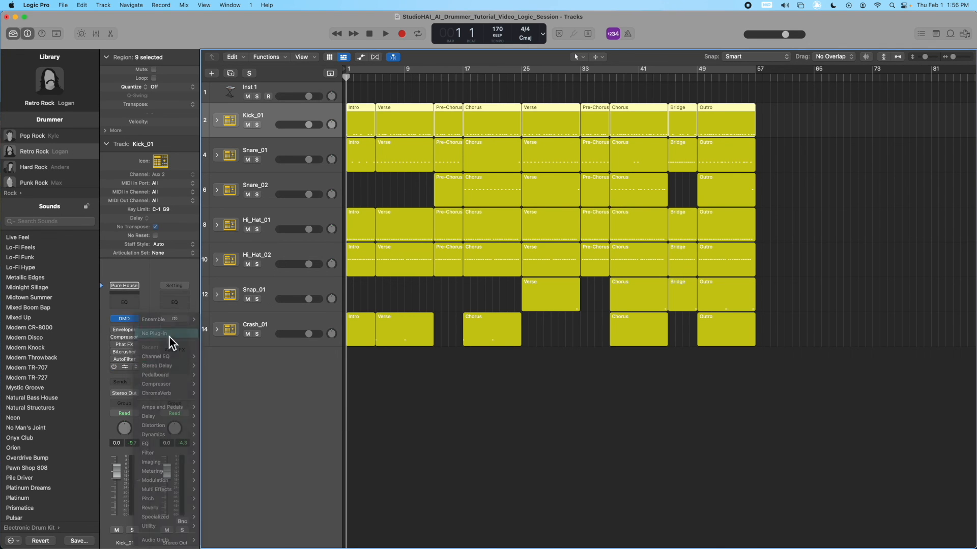
click(136, 367)
click(146, 363)
click(136, 368)
click(155, 334)
click(136, 367)
click(154, 334)
click(136, 368)
click(162, 334)
Select the Snare_01 track and remove every audio effect from its channel strip, from Enveloper through Channel EQ
click(278, 150)
click(136, 308)
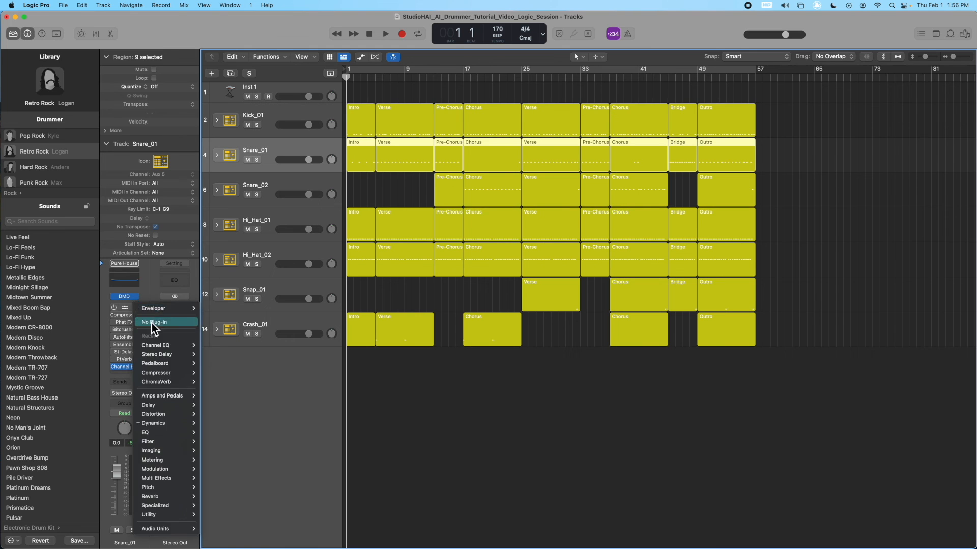
click(151, 322)
click(136, 315)
click(154, 334)
click(136, 345)
click(160, 333)
click(136, 352)
click(166, 334)
click(136, 360)
click(158, 320)
click(136, 367)
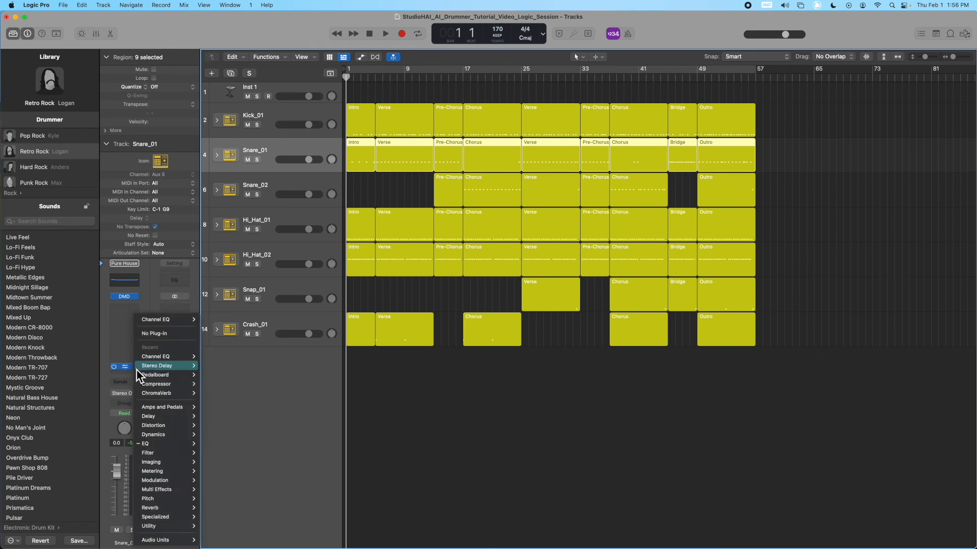
click(175, 321)
Remove the audio effects from the Snare_02 channel strip, including AutoFilter, working up from the end of the chain
click(135, 367)
click(166, 334)
click(135, 367)
click(164, 334)
click(136, 367)
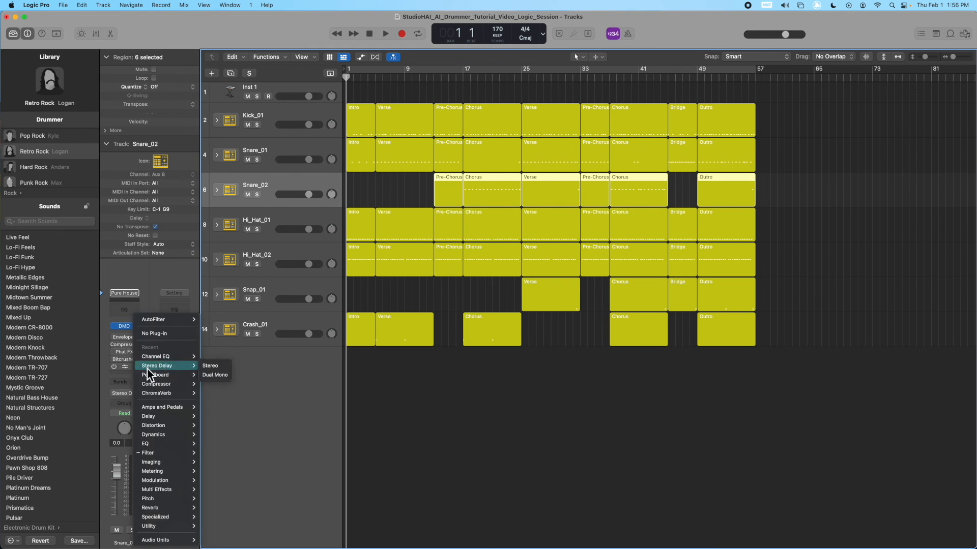
click(163, 334)
click(136, 367)
click(179, 333)
click(136, 367)
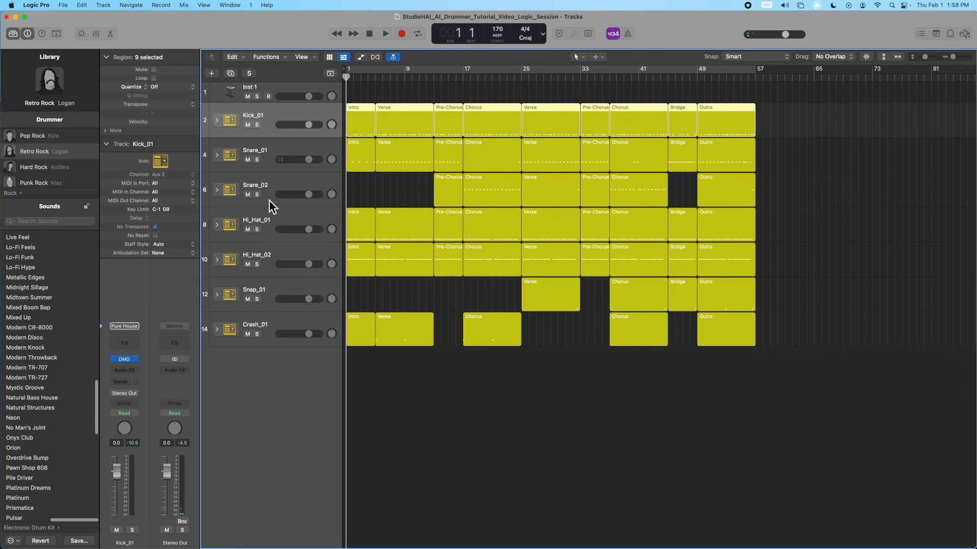
Inspect the channel strips of Snare_01, Snare_02 and Kick_01 for remaining effects
click(272, 158)
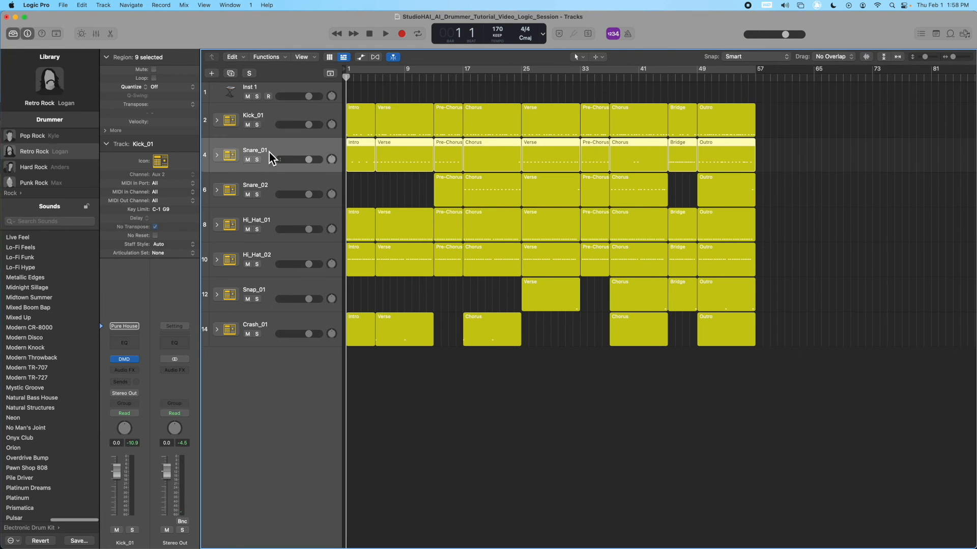
click(275, 190)
click(268, 127)
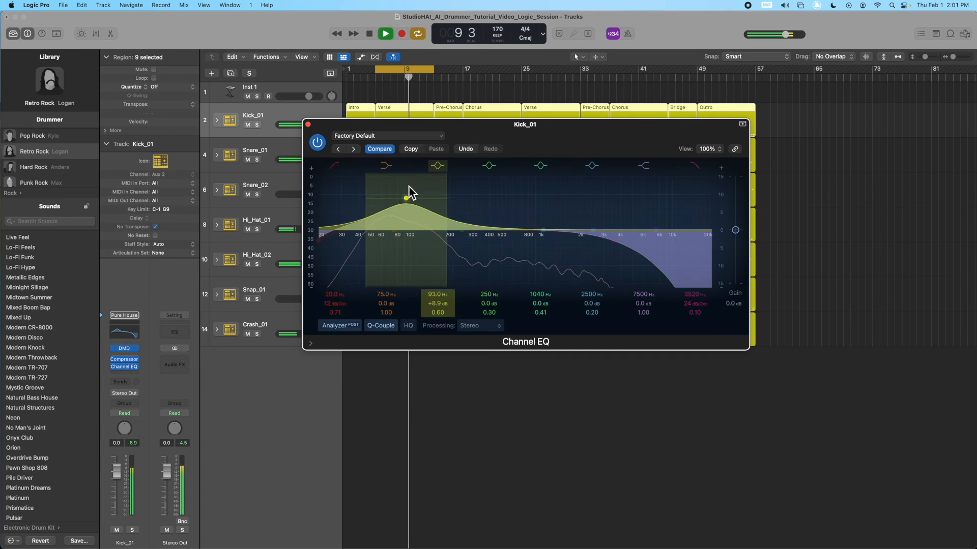
Set the third band of Kick_01's Channel EQ to about 99 Hz with a gain of +3.3 dB
drag(408, 185, 412, 219)
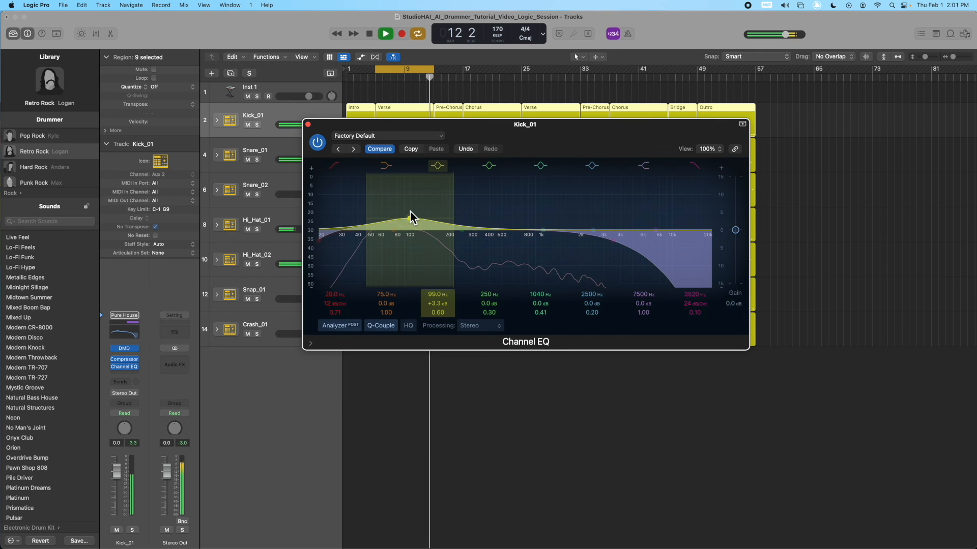